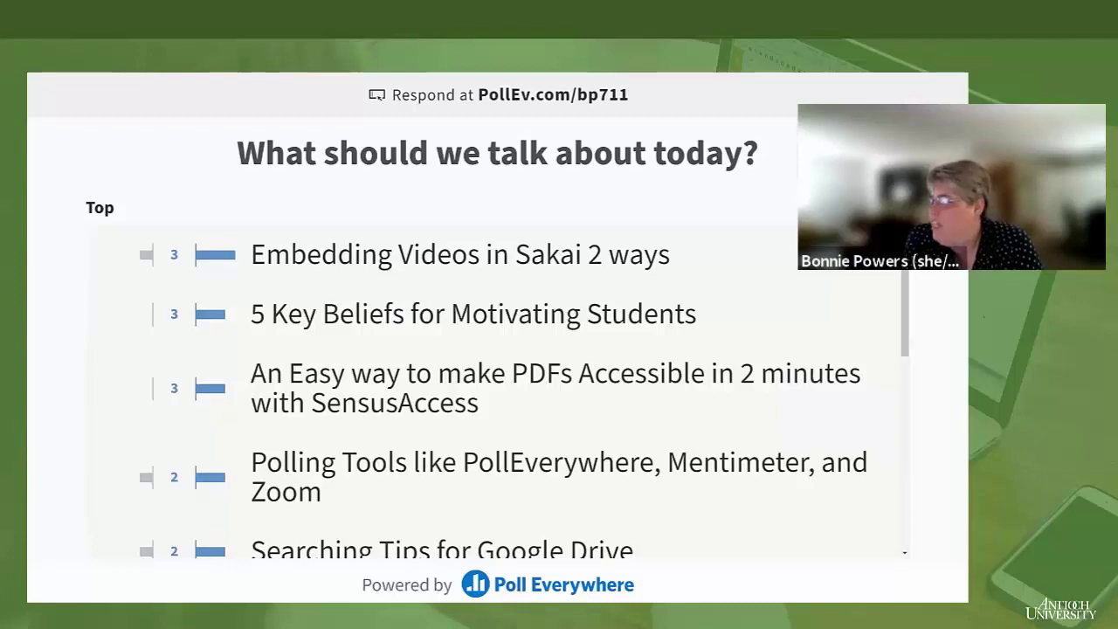
# Step: Switch to the Chrome window showing the 'What Has 2020 Taught Us About Student Motivation?' video
pyautogui.hotkey('alt', 'Tab')
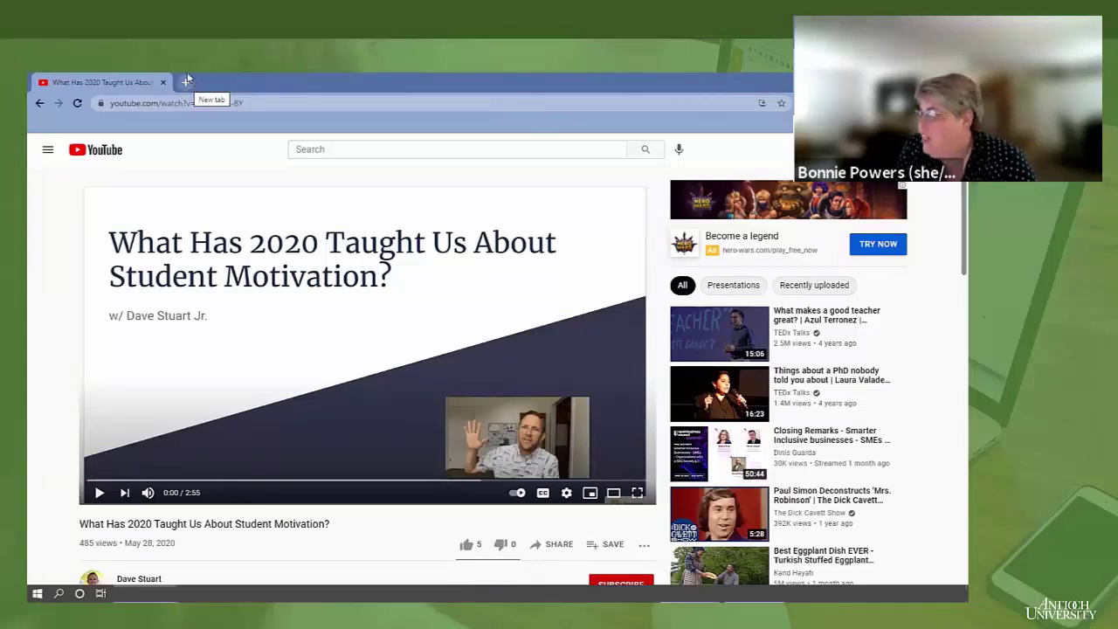
# Step: Search Google in a new tab for Dave Stuart Jr's 5 Key Beliefs
pyautogui.click(189, 83)
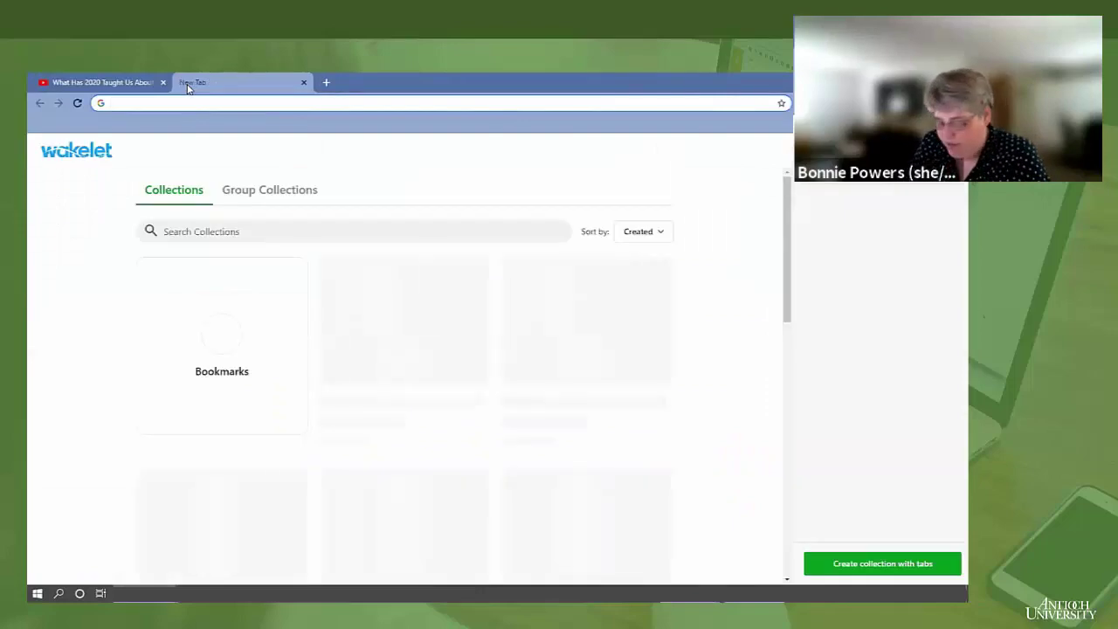
pyautogui.write("Dave Stuart Jr's 5 Key Beliefs")
pyautogui.press('Return')
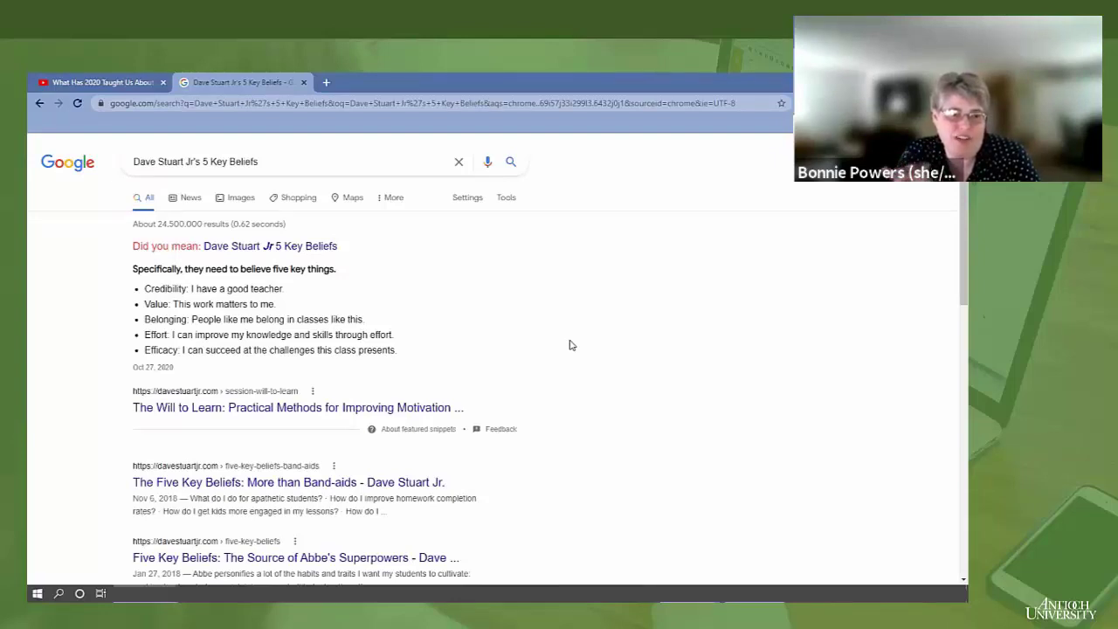
# Step: Copy the student motivation video's short YouTube share link and open a fresh browser tab
pyautogui.click(137, 84)
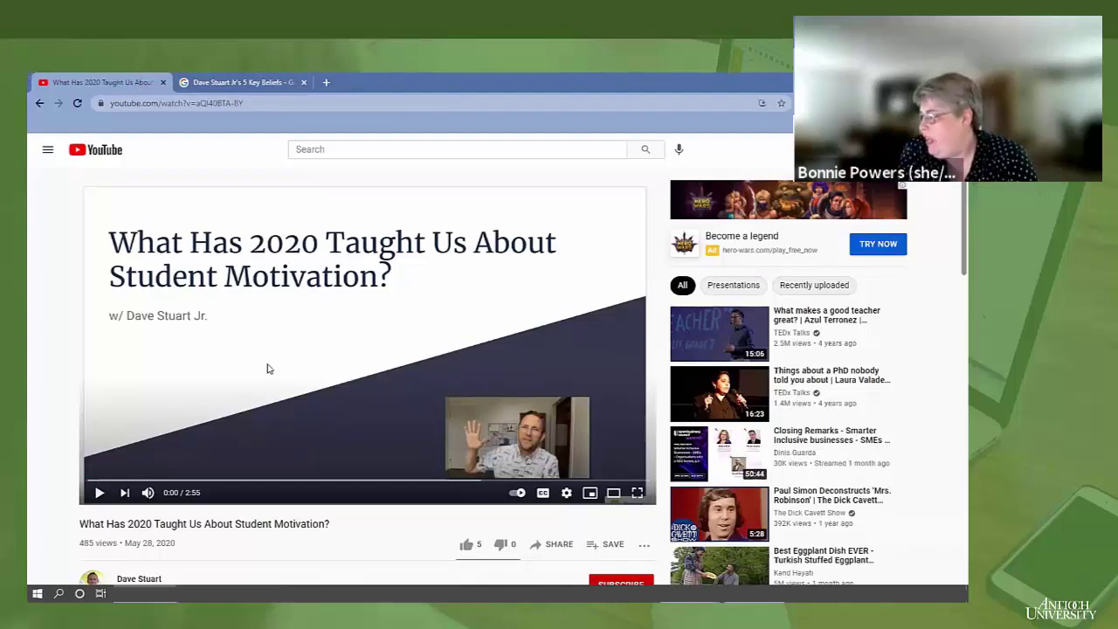
pyautogui.scroll(-1, 373, 369)
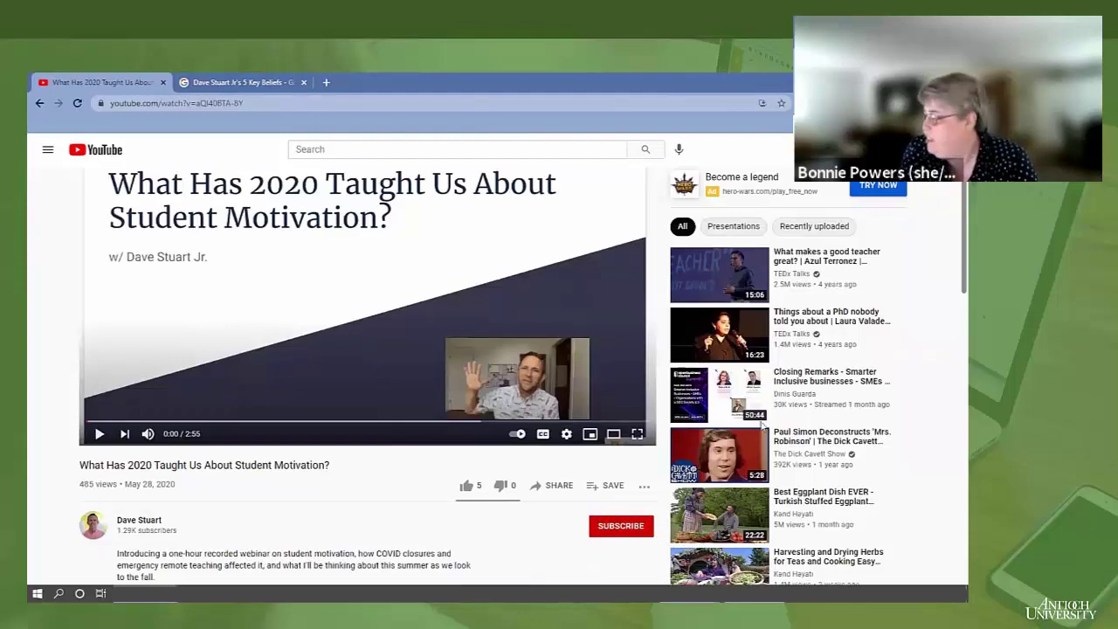
pyautogui.click(557, 487)
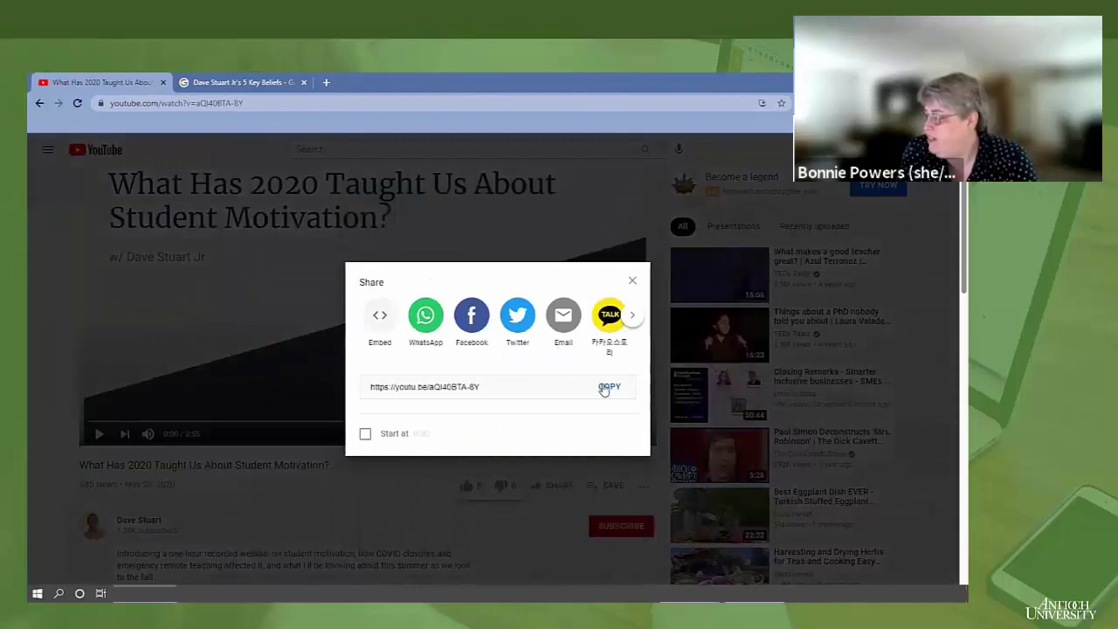
pyautogui.click(609, 390)
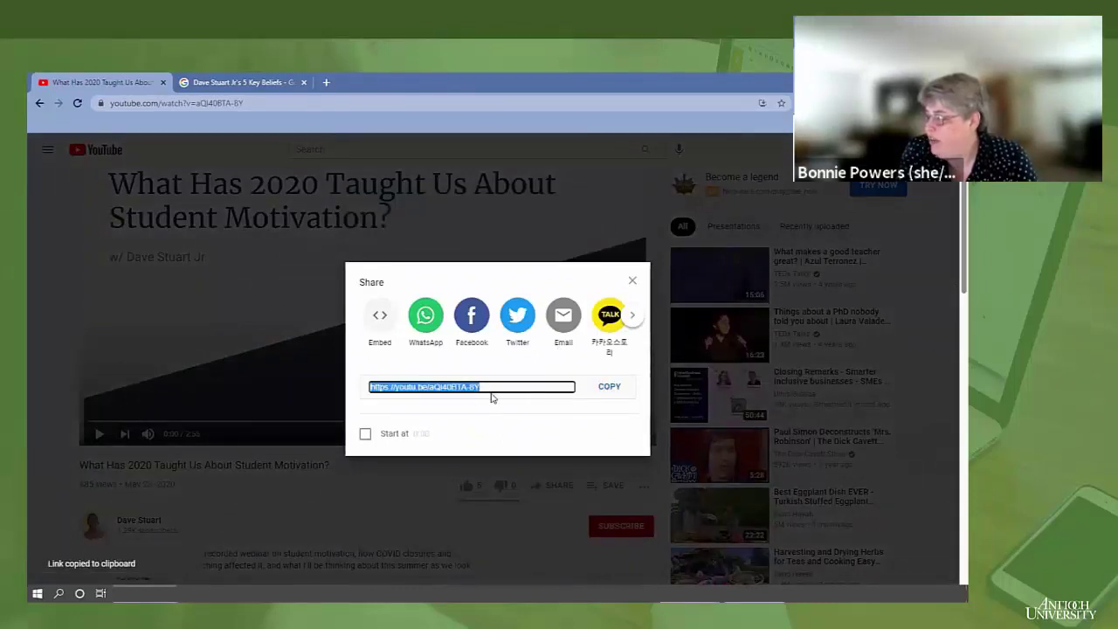
pyautogui.click(327, 82)
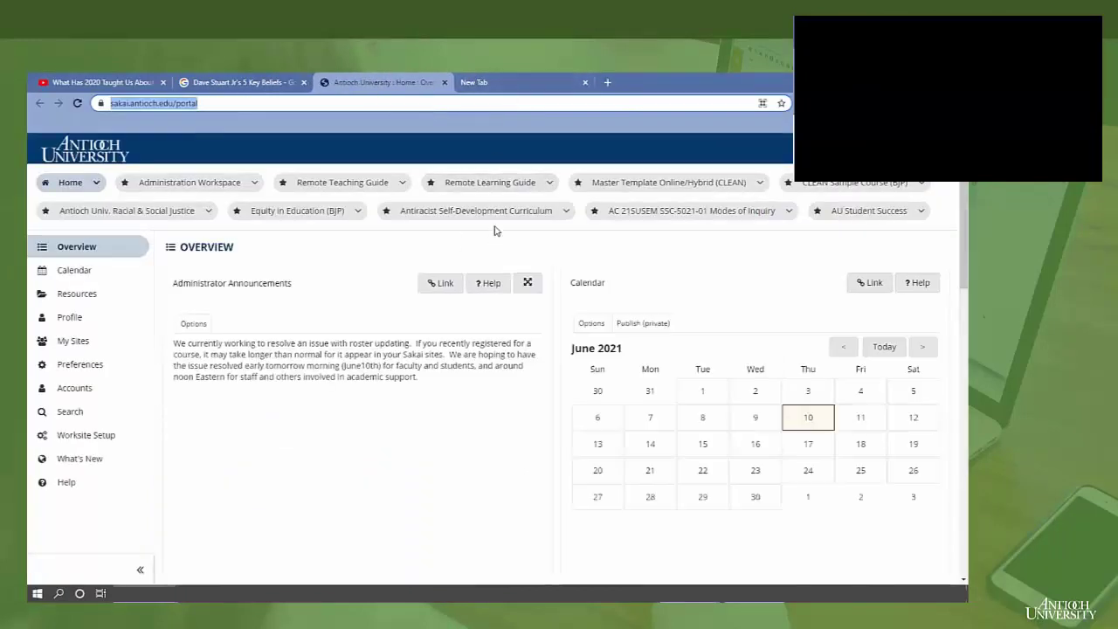
# Step: Go to the CLEAN Sample Course (BJP) site in Sakai and open its Orientation page
pyautogui.click(803, 187)
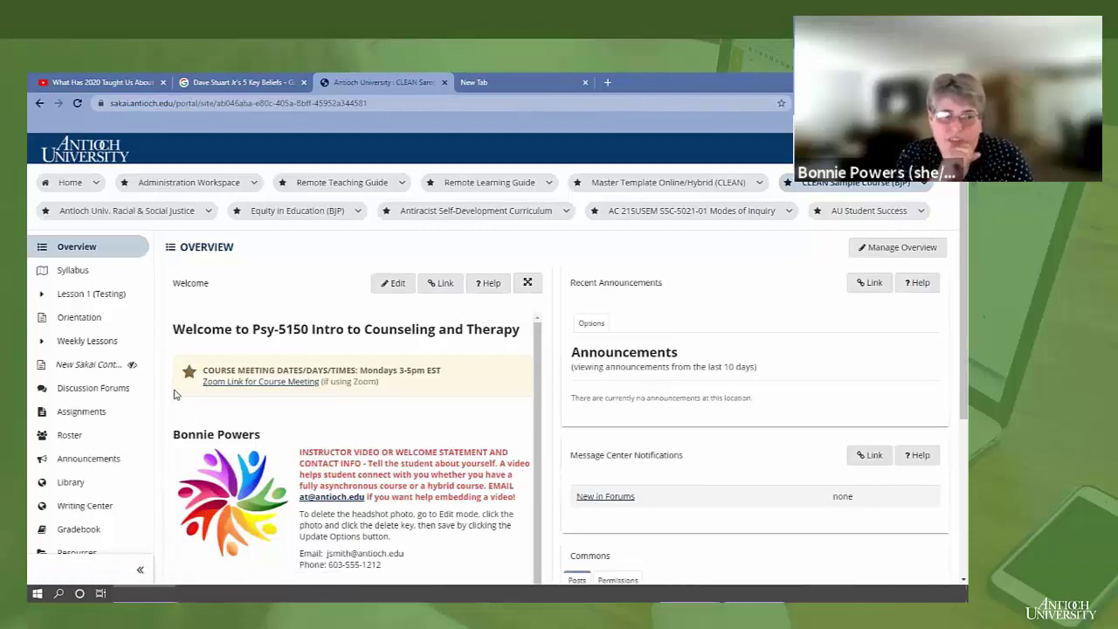
pyautogui.scroll(-1, 336, 410)
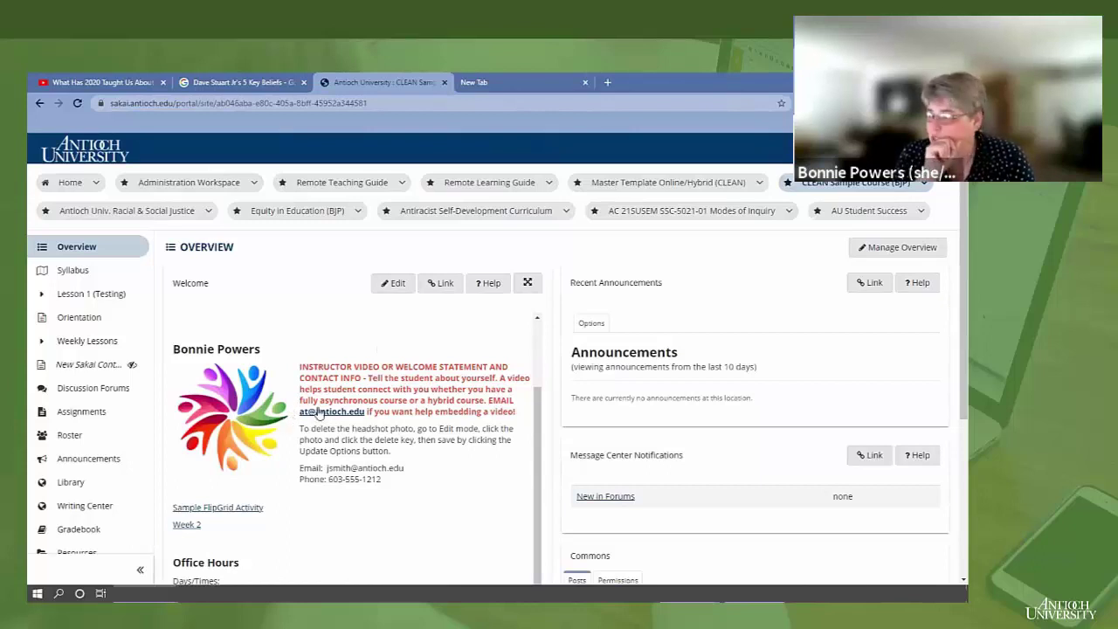
pyautogui.click(77, 320)
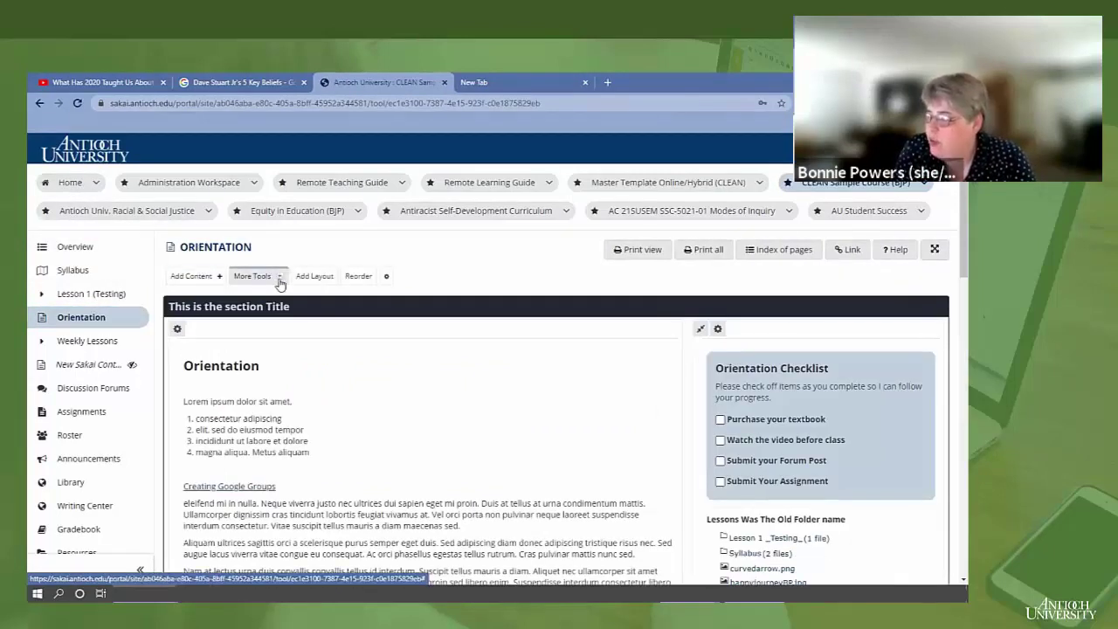
pyautogui.click(220, 278)
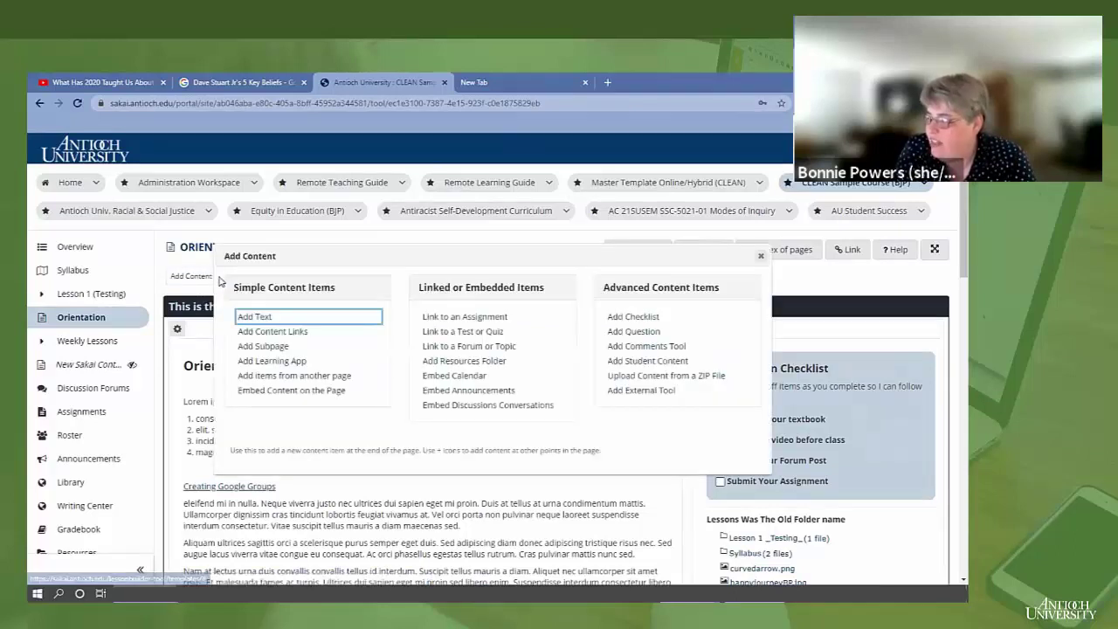
pyautogui.click(247, 390)
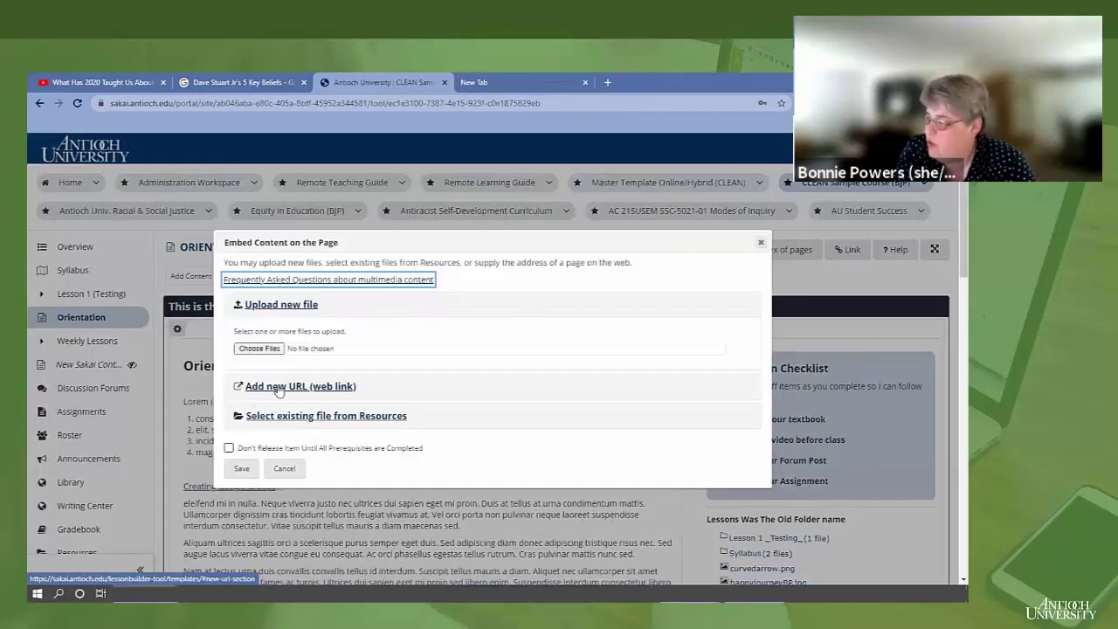
pyautogui.click(277, 389)
pyautogui.click(264, 373)
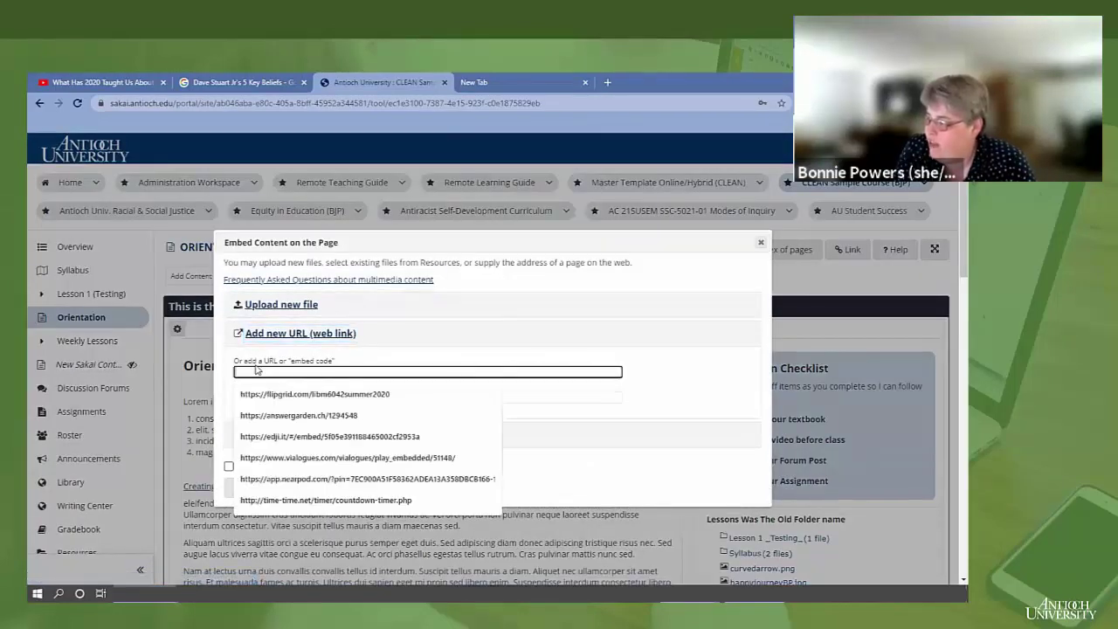
pyautogui.hotkey('ctrl', 'v')
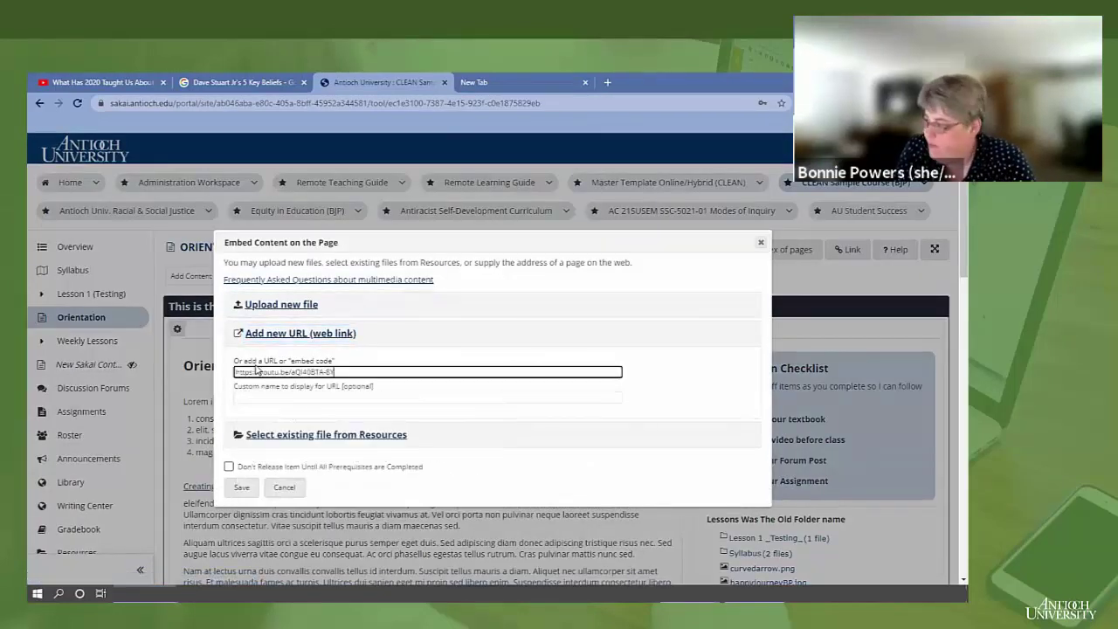
pyautogui.click(243, 489)
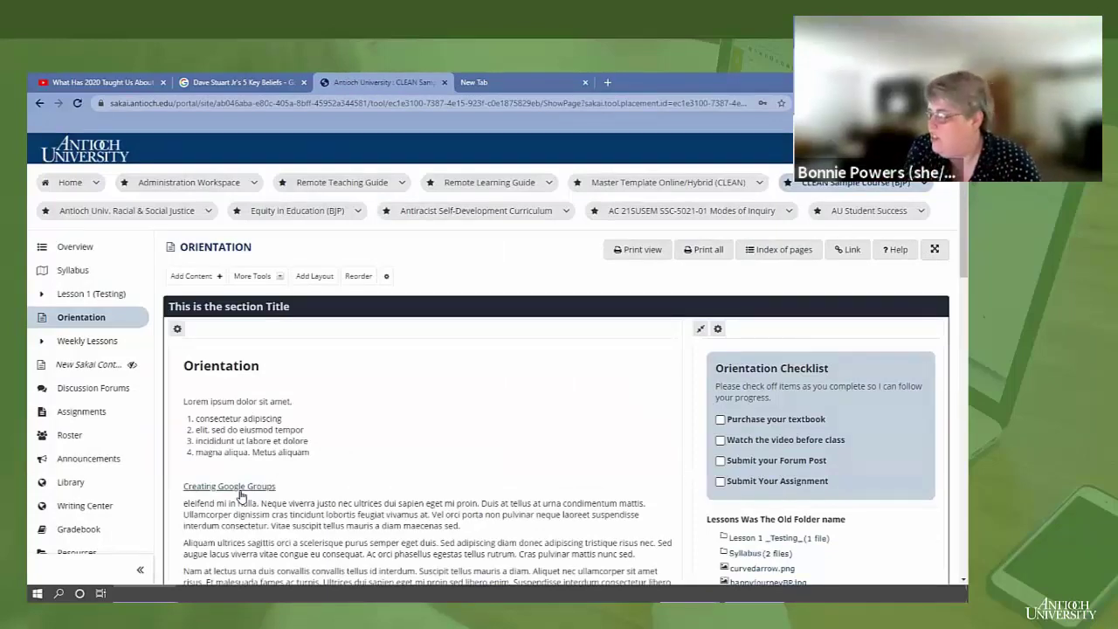
# Step: Review the updated Orientation page, then return to the Dave Stuart Jr's 5 Key Beliefs results
pyautogui.scroll(-10, 320, 418)
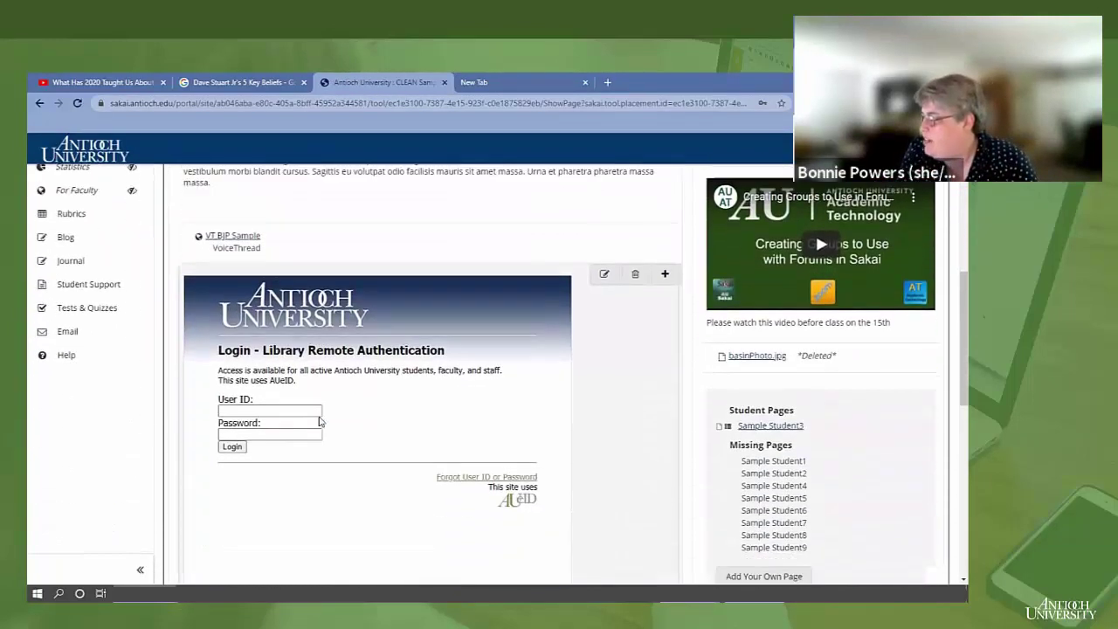
pyautogui.scroll(-5, 319, 421)
pyautogui.scroll(3, 335, 399)
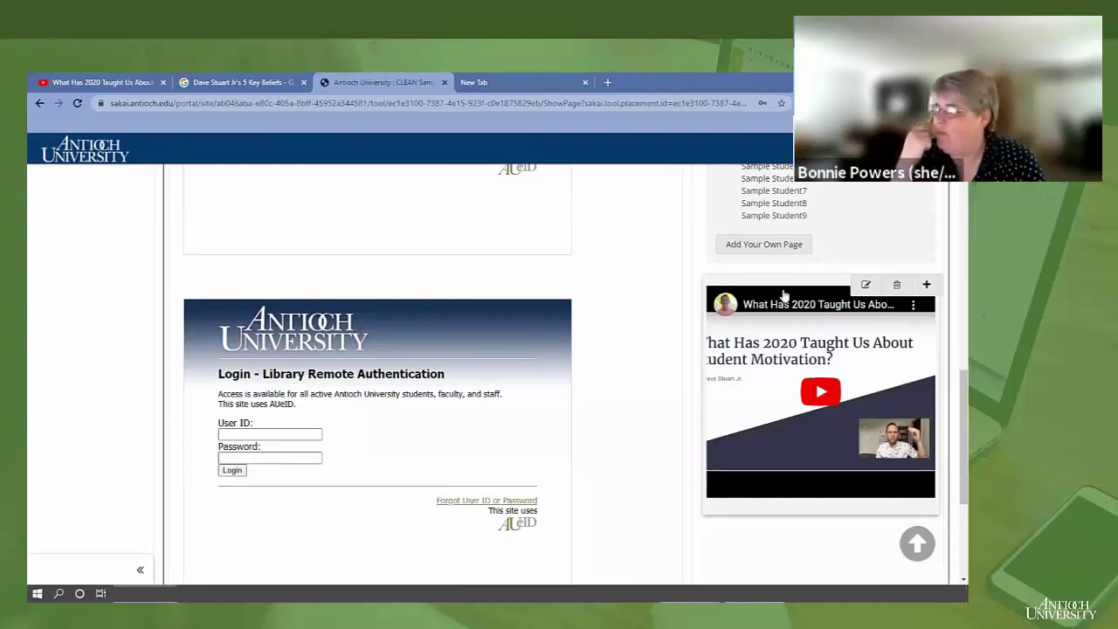
pyautogui.scroll(2, 255, 182)
pyautogui.scroll(10, 255, 182)
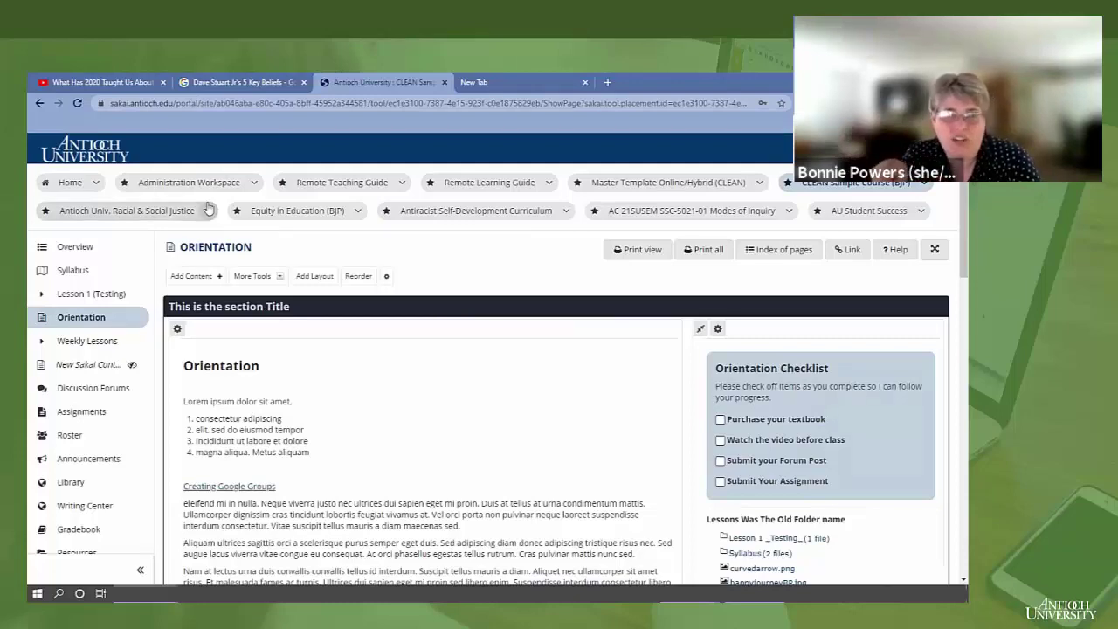
pyautogui.click(252, 75)
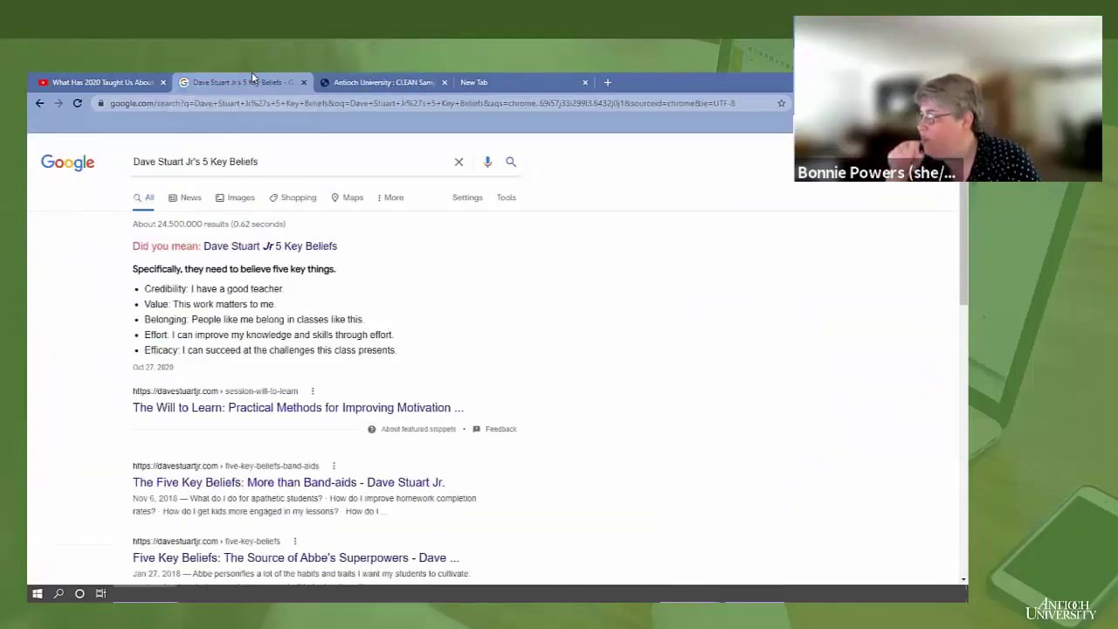
# Step: Select the video's iframe code from YouTube's Share > Embed, then return to the Sakai tab
pyautogui.click(145, 81)
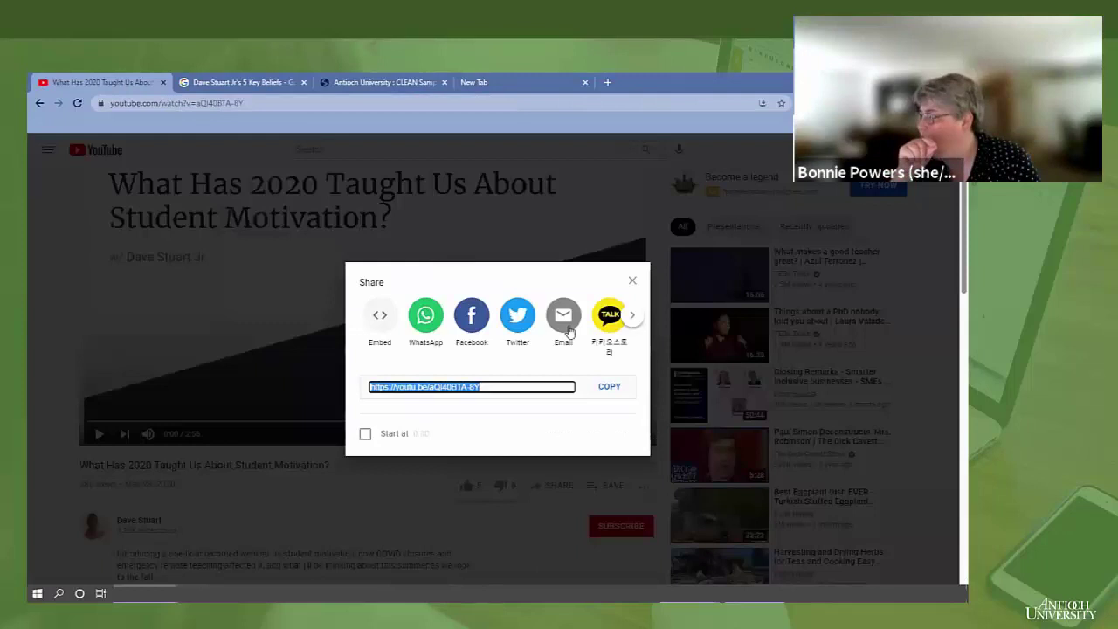
pyautogui.click(378, 318)
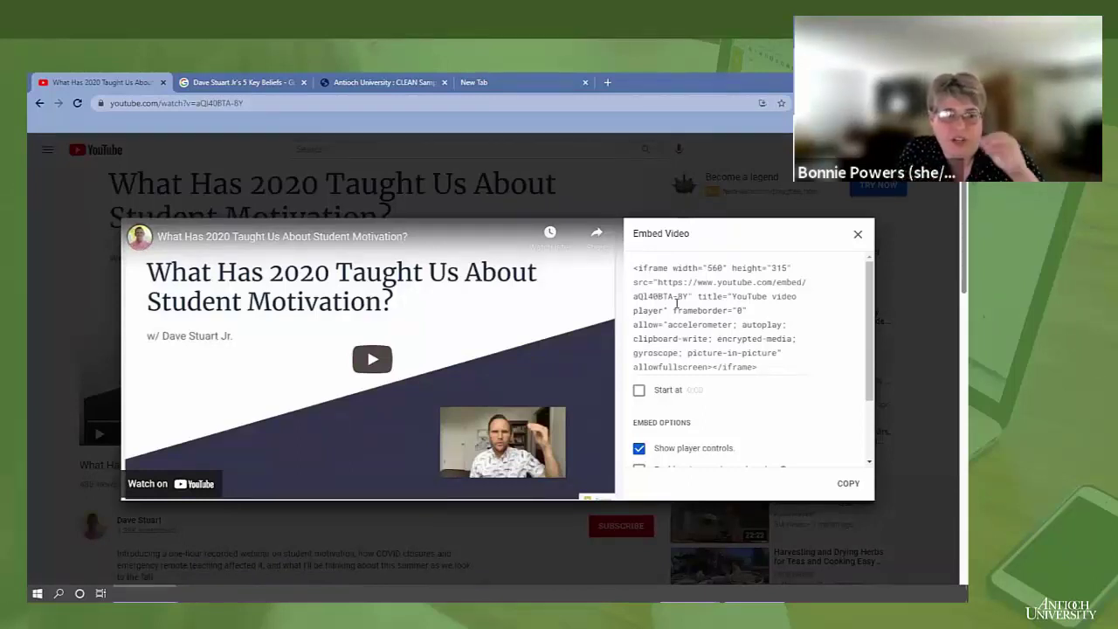
pyautogui.moveTo(790, 365); pyautogui.dragTo(625, 266)
pyautogui.hotkey('ctrl', 'c')
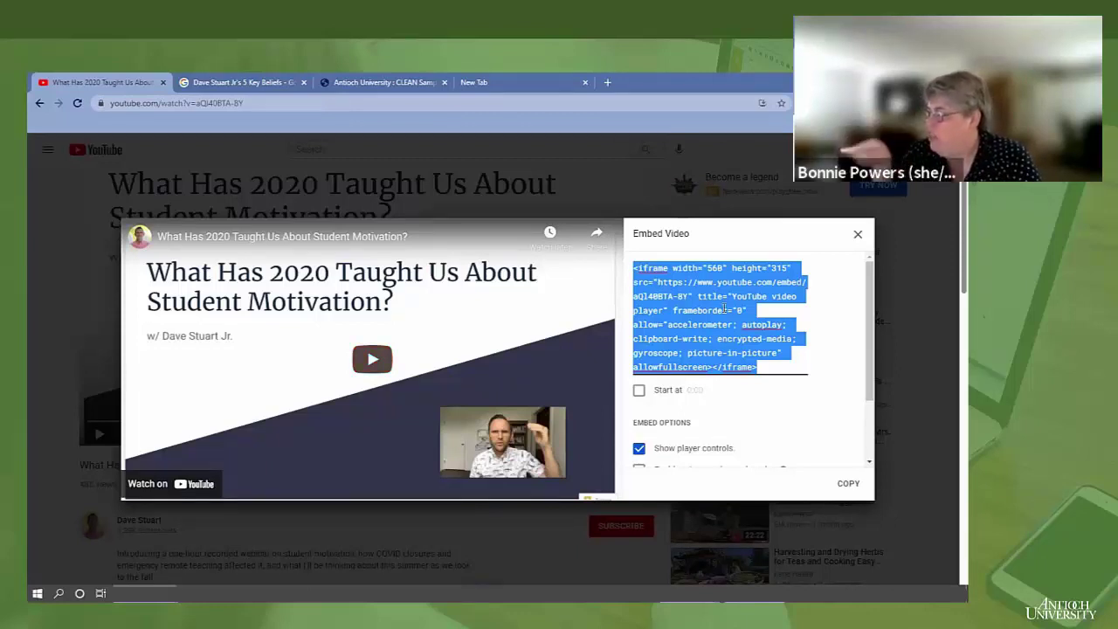
pyautogui.click(363, 81)
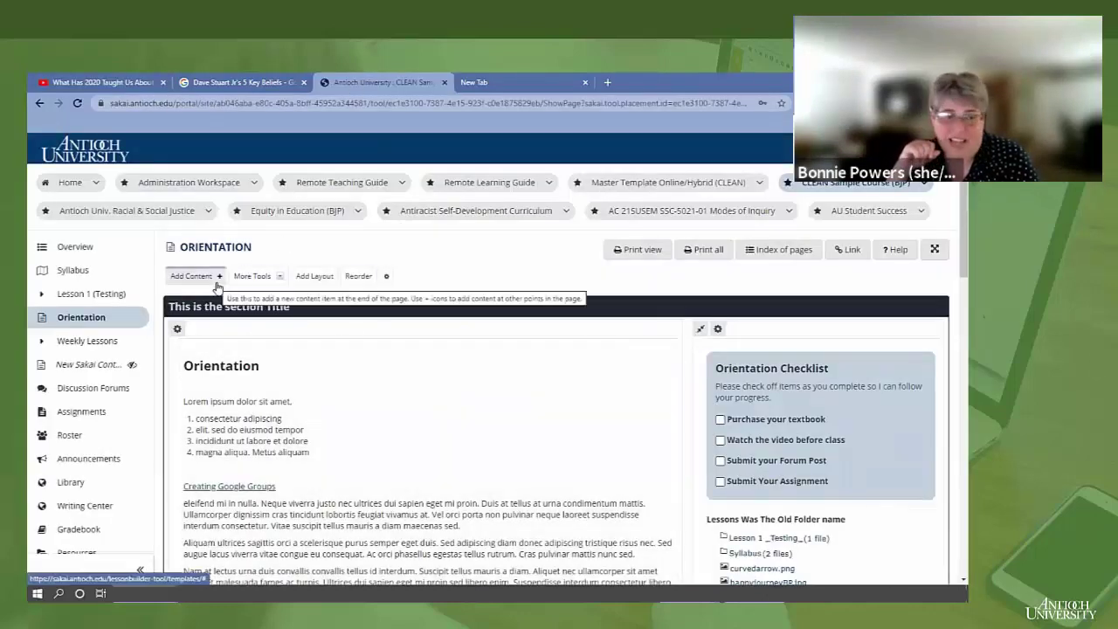
# Step: Edit the Overview page's Welcome box, placing the cursor above the instructor introduction
pyautogui.click(90, 249)
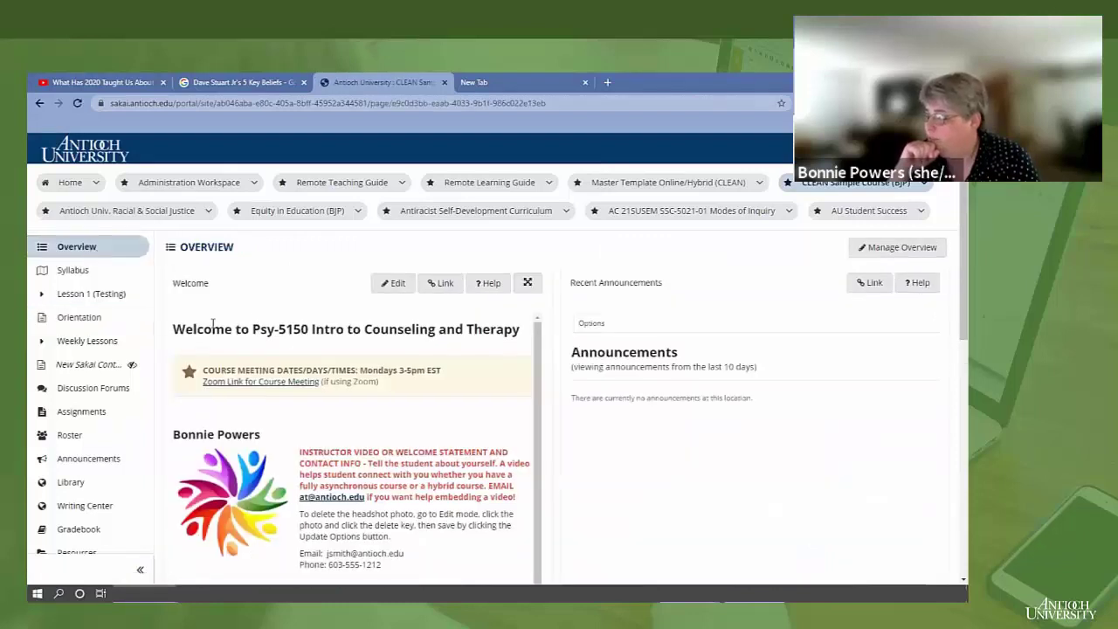
pyautogui.click(392, 285)
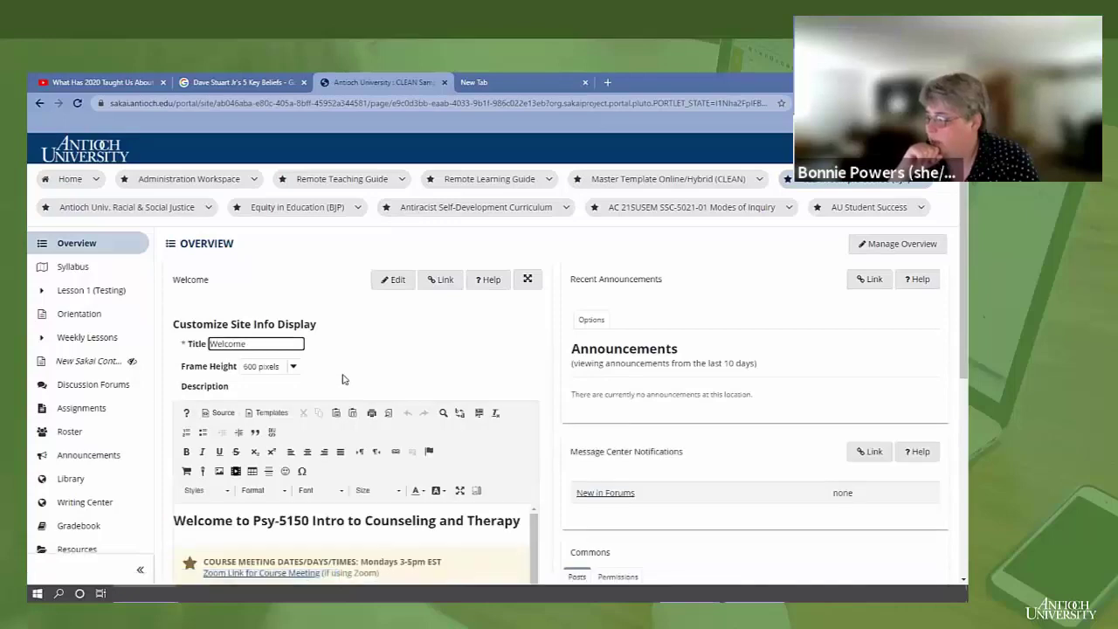
pyautogui.scroll(-5, 342, 379)
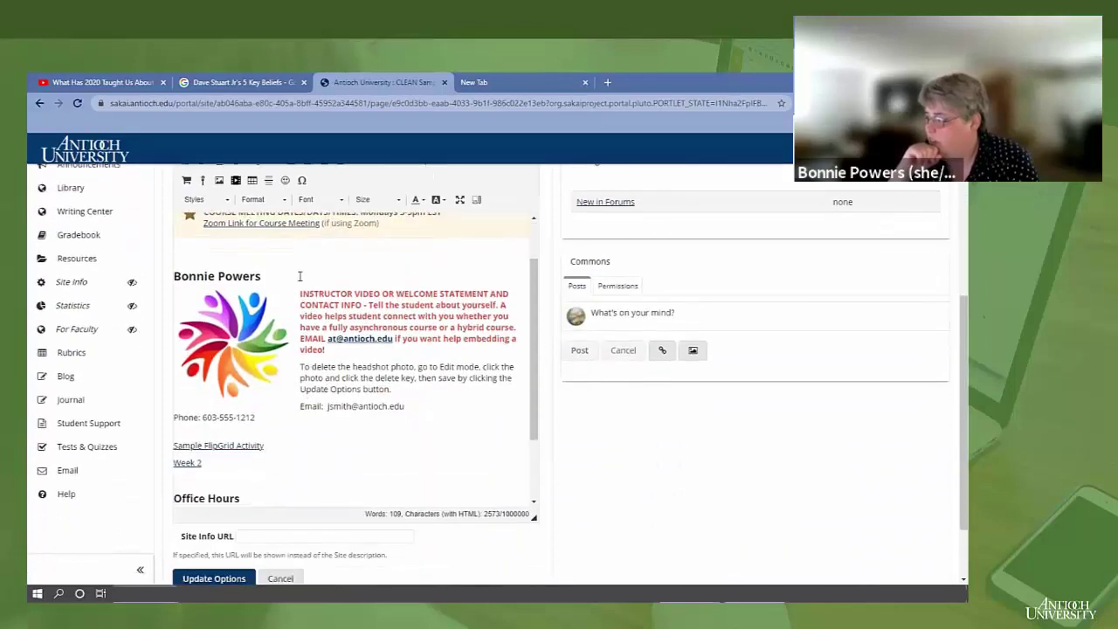
pyautogui.click(264, 254)
pyautogui.scroll(2, 259, 247)
pyautogui.scroll(3, 651, 392)
pyautogui.scroll(4, 650, 393)
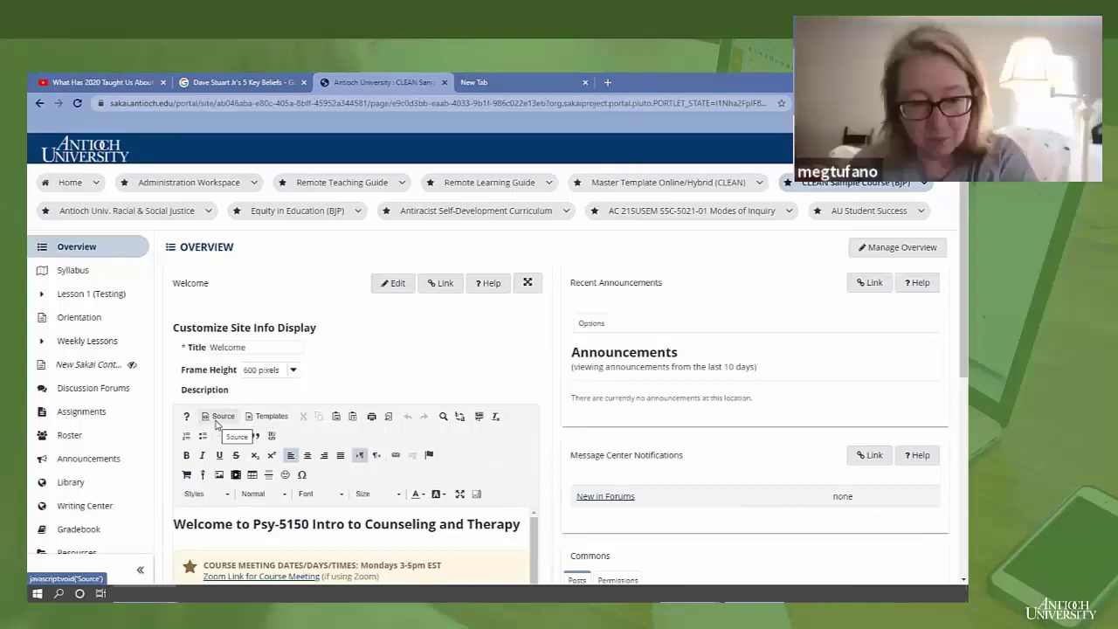
# Step: In the Welcome description's HTML source, paste the YouTube iframe after the meeting details and save
pyautogui.click(219, 417)
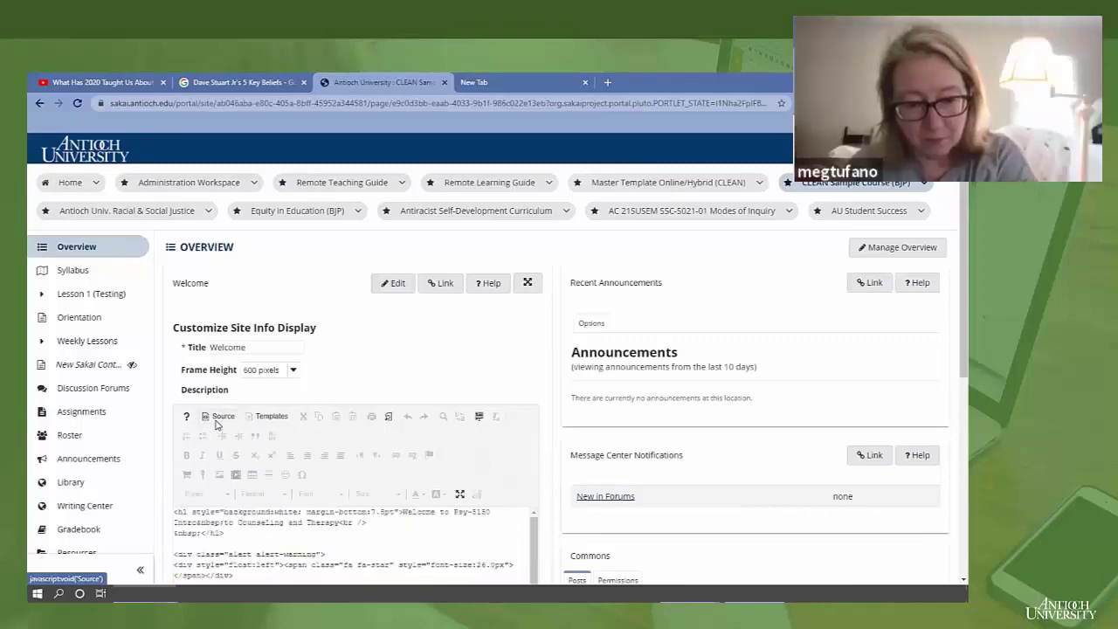
pyautogui.scroll(-3, 218, 424)
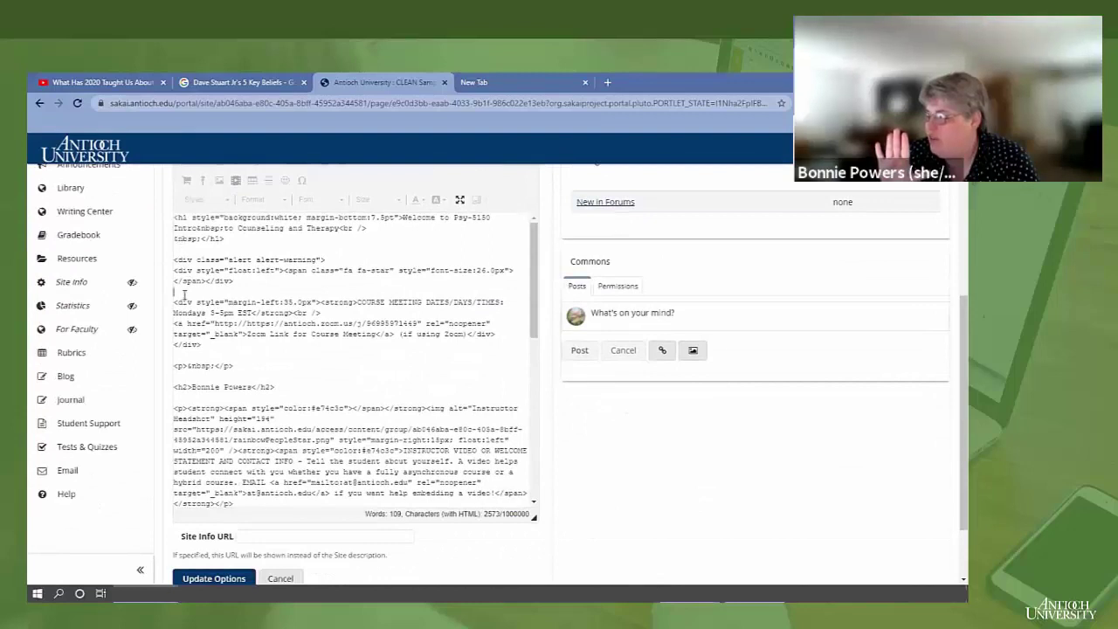
pyautogui.click(181, 355)
pyautogui.press('Return')
pyautogui.hotkey('ctrl', 'v')
pyautogui.press('Return')
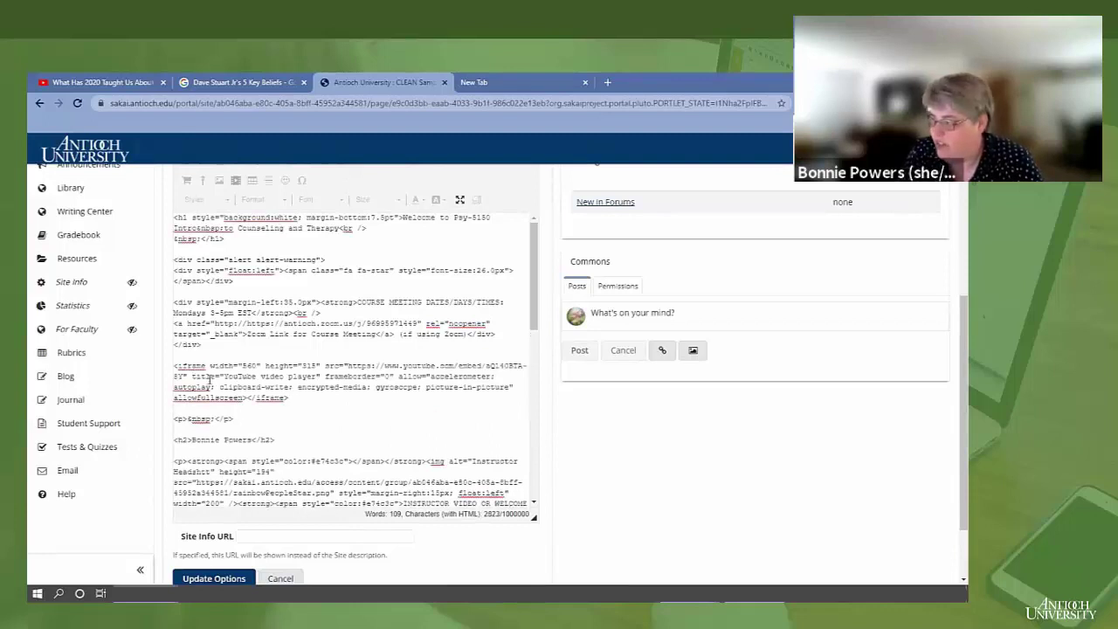
pyautogui.moveTo(288, 398); pyautogui.dragTo(166, 371)
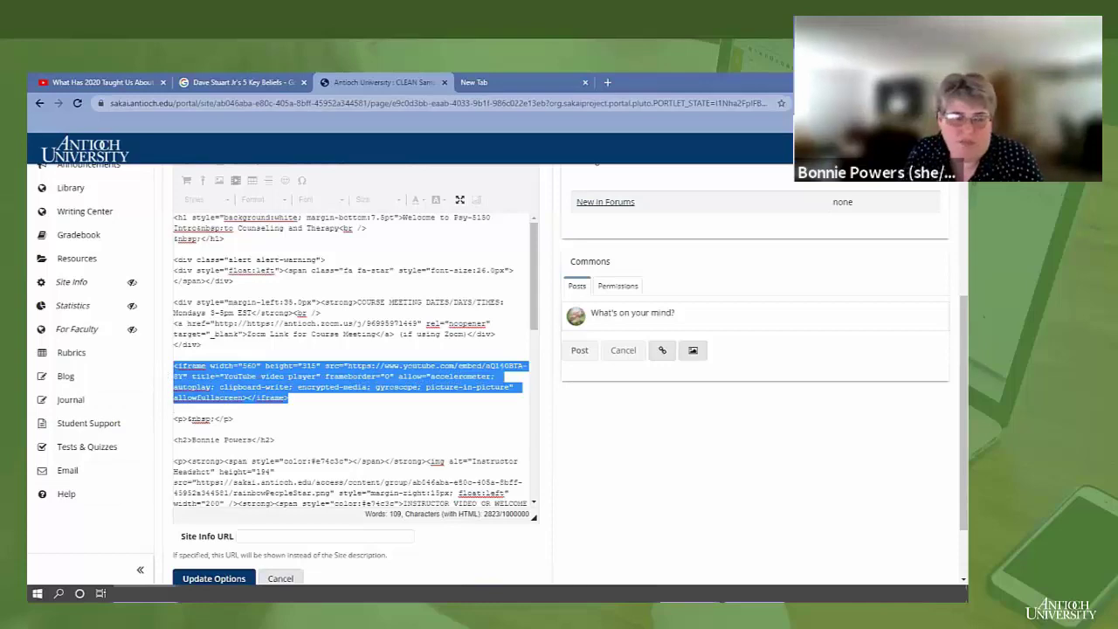
pyautogui.scroll(-1, 229, 571)
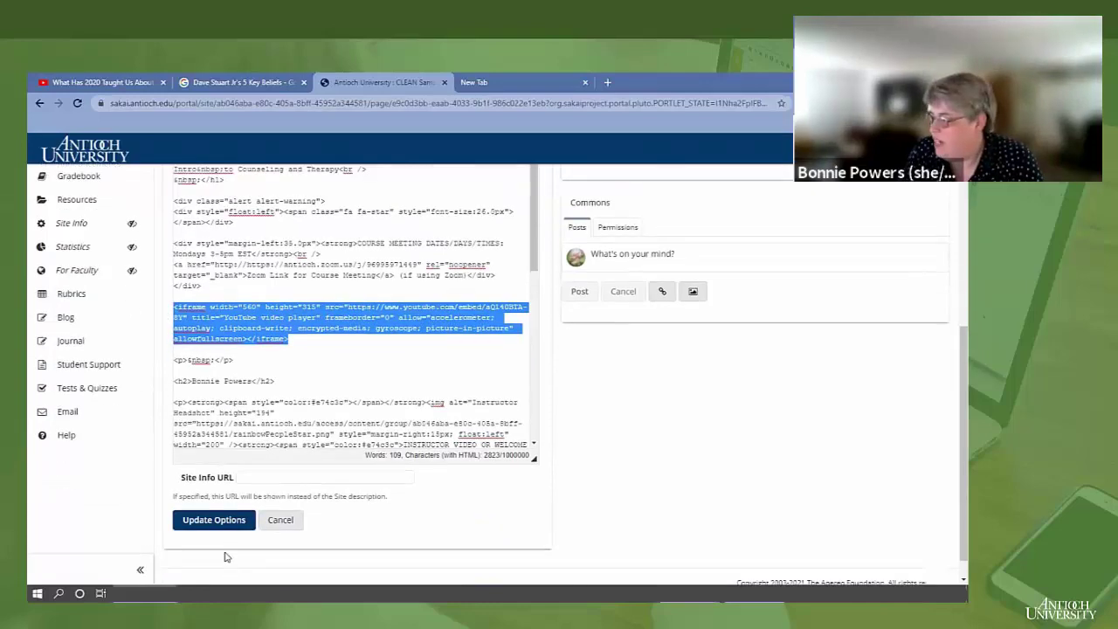
pyautogui.click(214, 522)
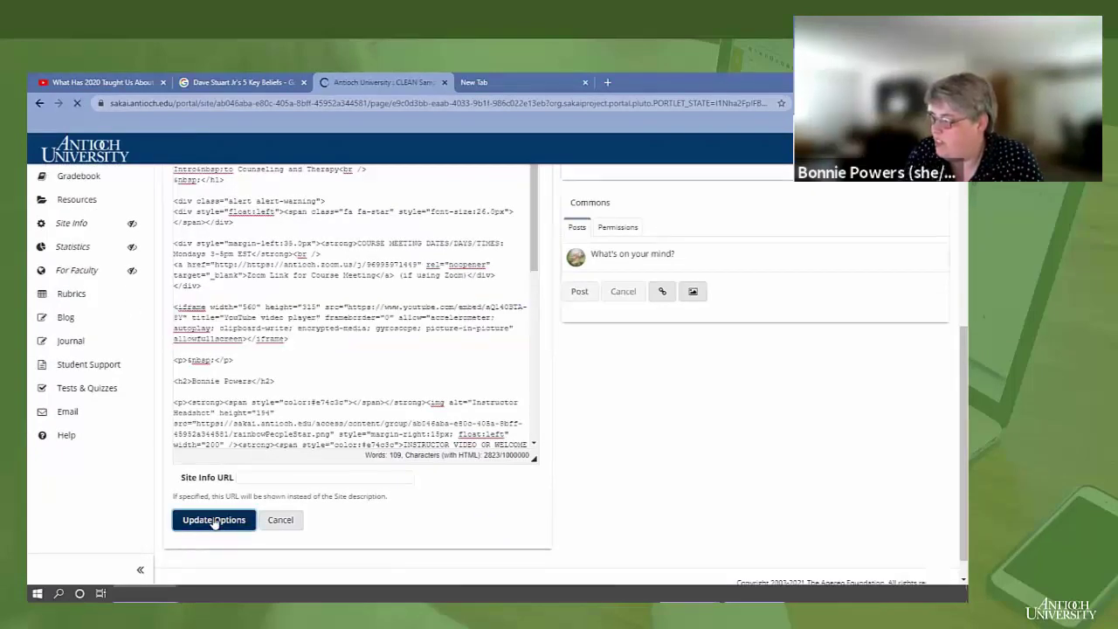
# Step: Scroll the Welcome box to check the embedded student motivation video player
pyautogui.scroll(-1, 227, 492)
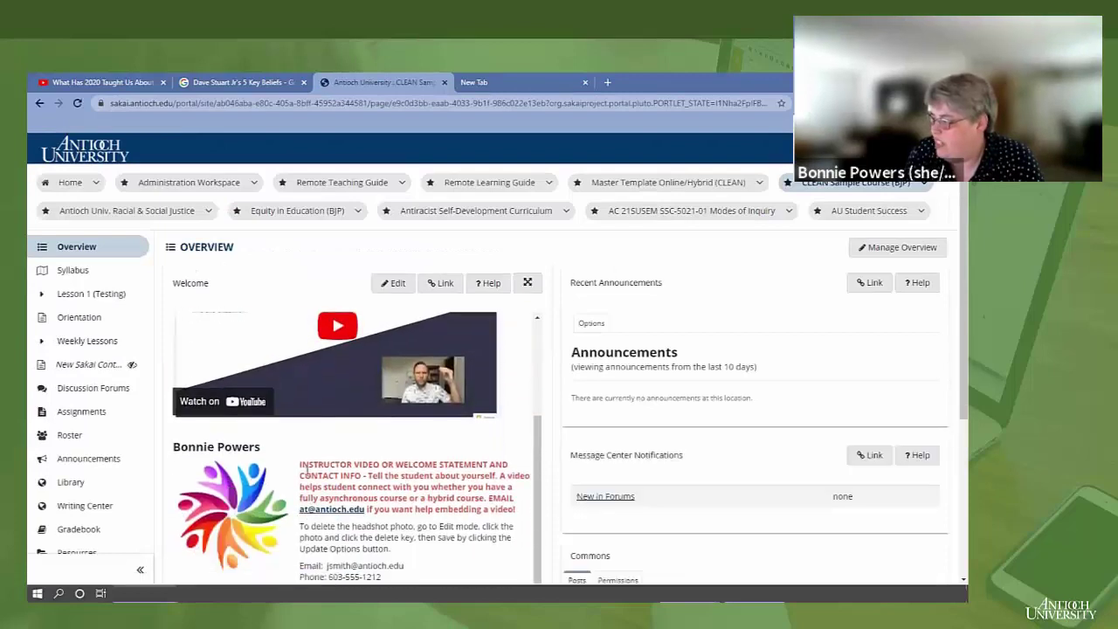
pyautogui.scroll(1, 329, 540)
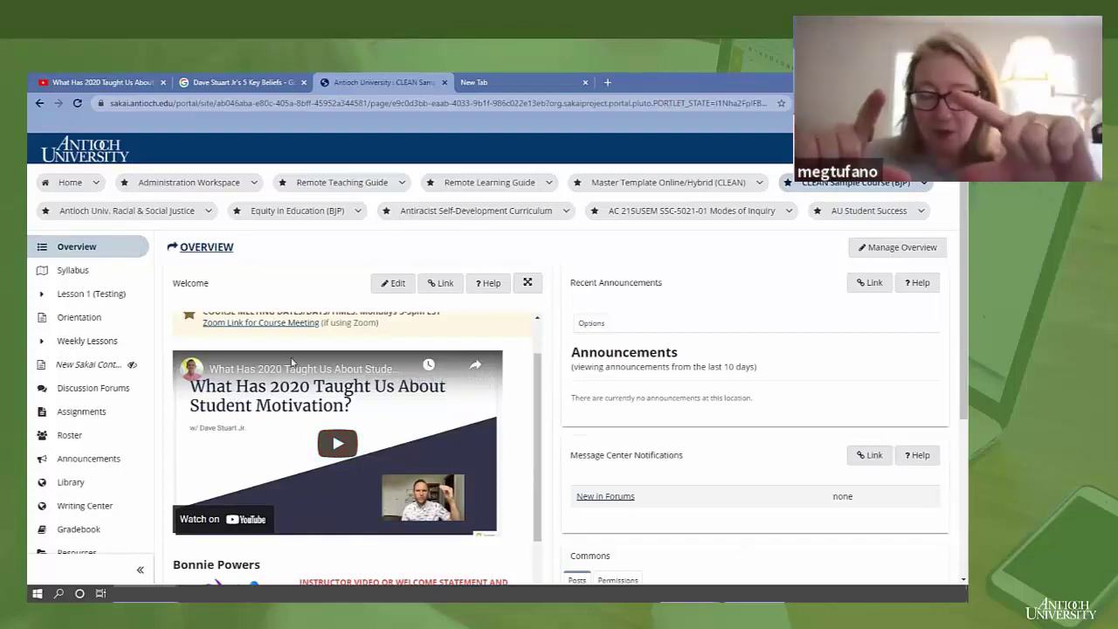
# Step: Reopen the Welcome box editor, view its description as HTML source, then return to formatted view
pyautogui.click(392, 283)
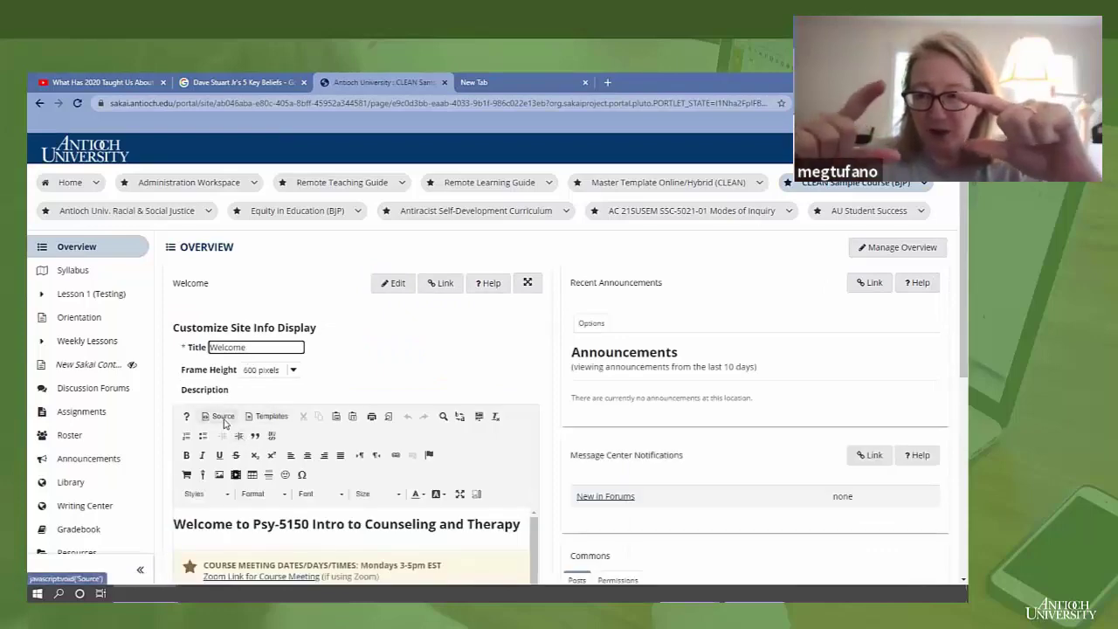
pyautogui.click(224, 421)
pyautogui.scroll(-2, 421, 434)
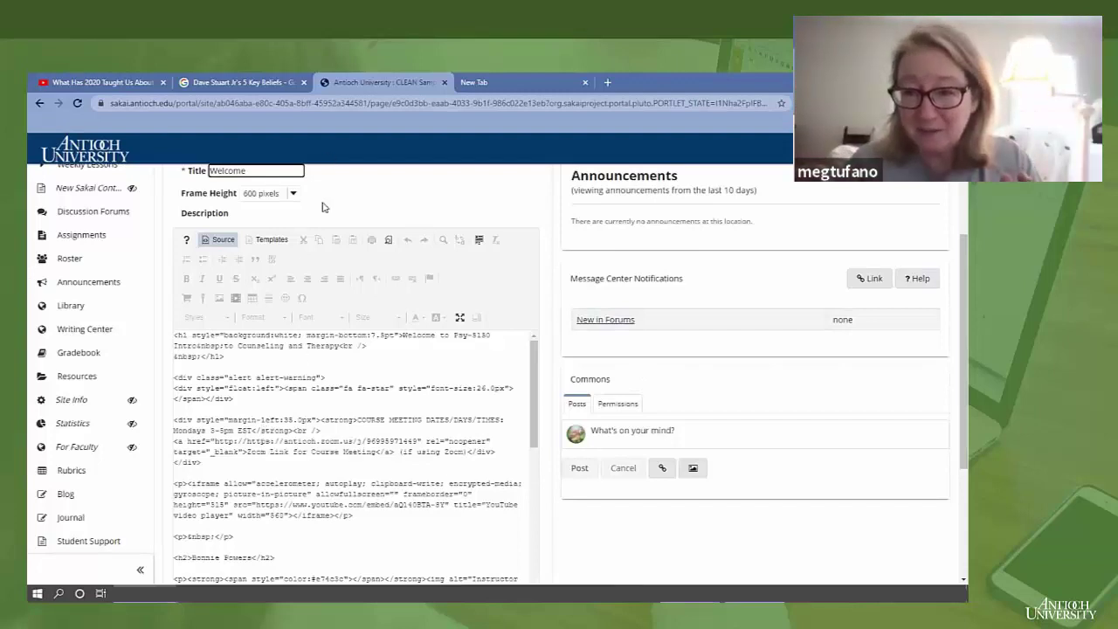
pyautogui.click(219, 242)
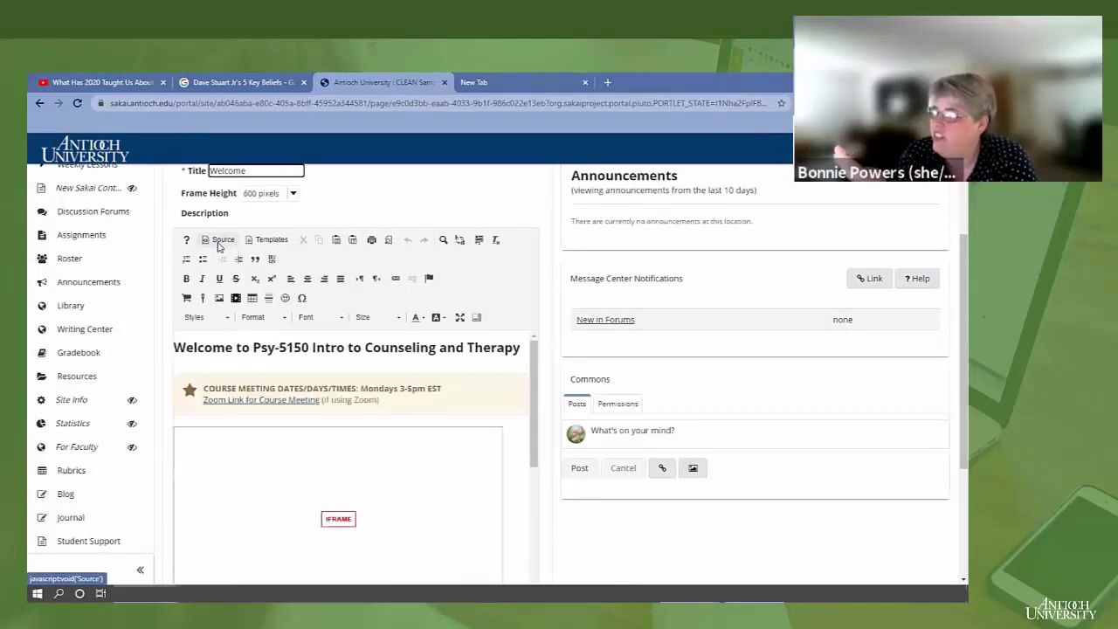
# Step: Add and remove blank lines around the embedded video, then cancel the edits without saving
pyautogui.scroll(-2, 229, 400)
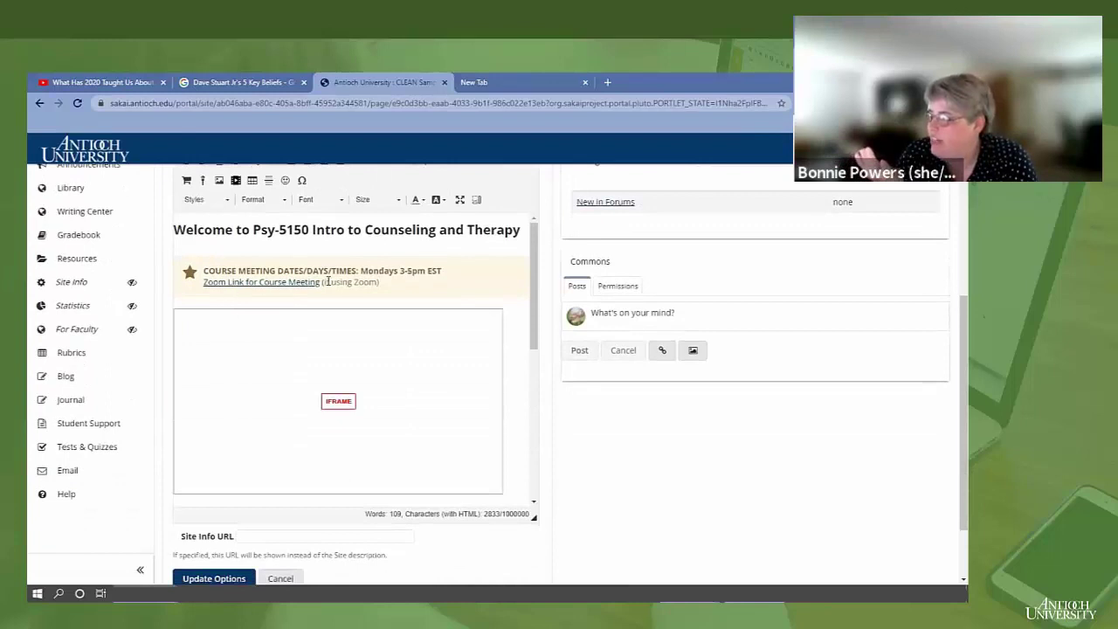
pyautogui.click(358, 306)
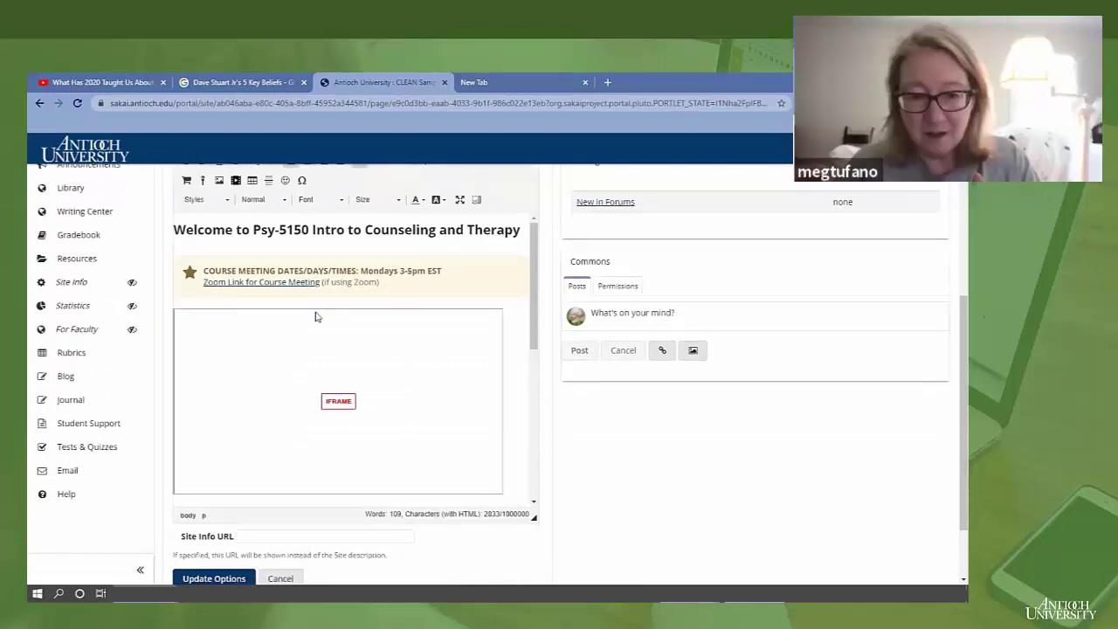
pyautogui.click(180, 314)
pyautogui.press('Return')
pyautogui.scroll(-3, 183, 319)
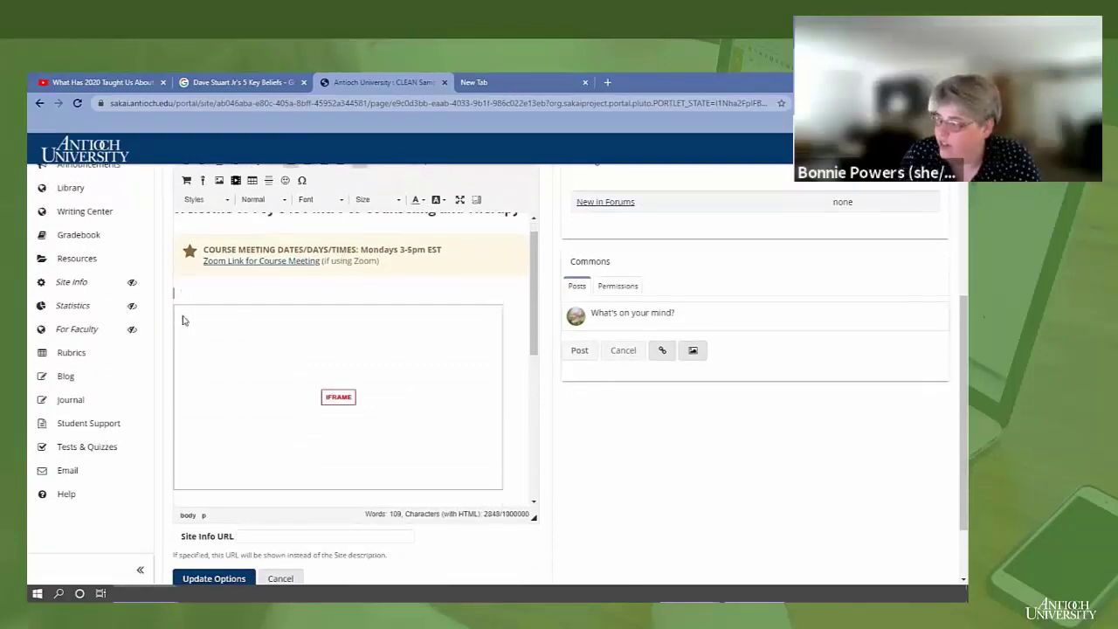
pyautogui.click(197, 419)
pyautogui.press('Return')
pyautogui.press('Return')
pyautogui.press('Return')
pyautogui.press('Return')
pyautogui.press('BackSpace')
pyautogui.press('BackSpace')
pyautogui.press('BackSpace')
pyautogui.press('BackSpace')
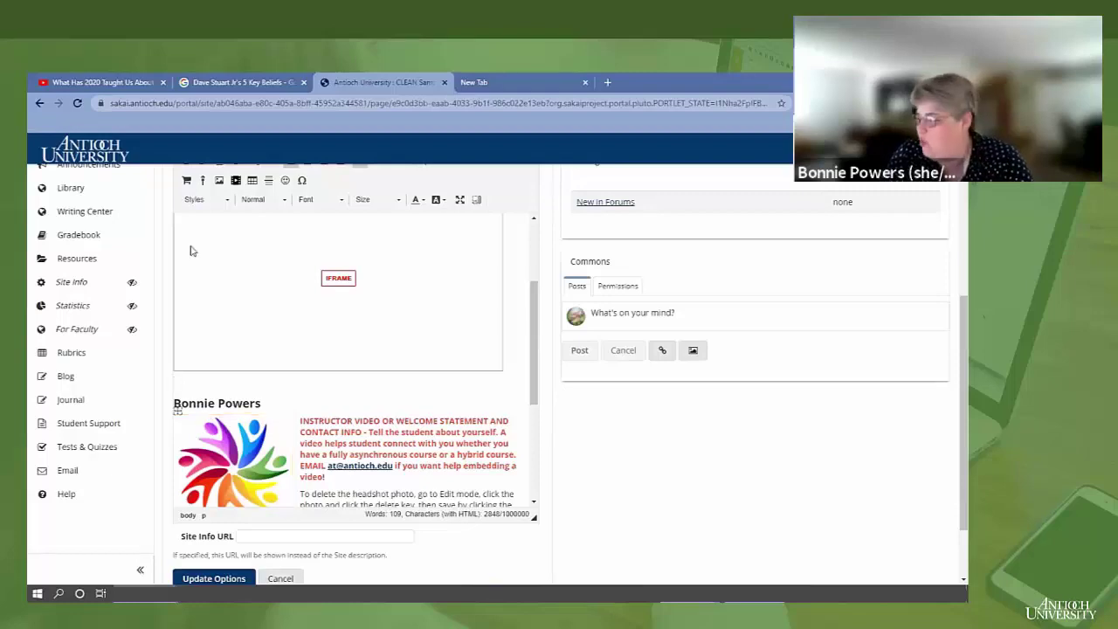
pyautogui.scroll(1, 113, 472)
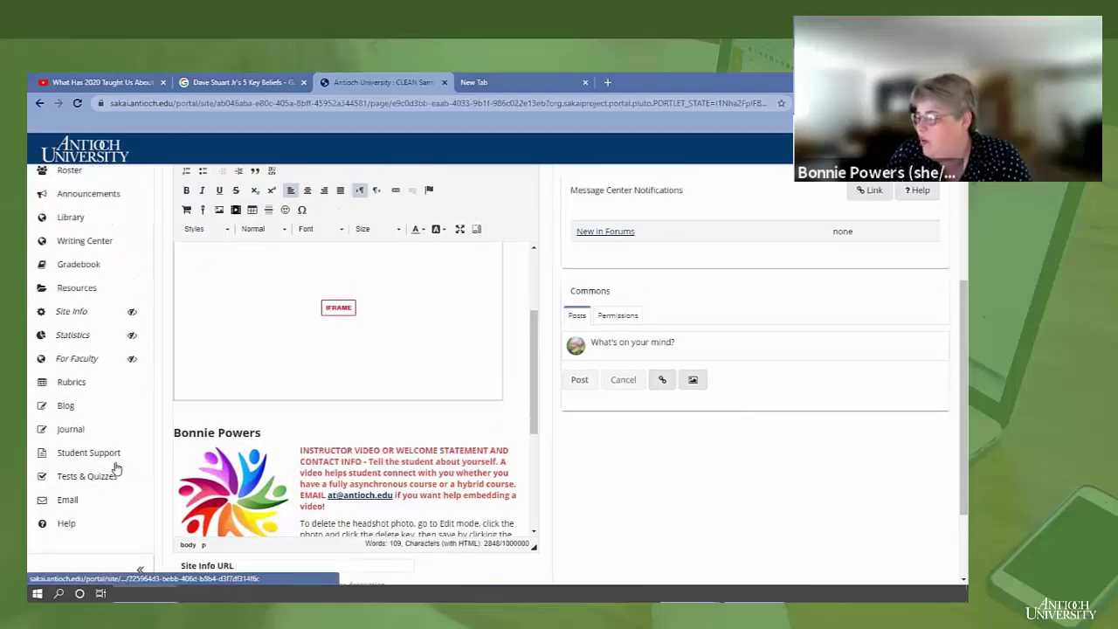
pyautogui.scroll(-3, 114, 471)
pyautogui.click(281, 493)
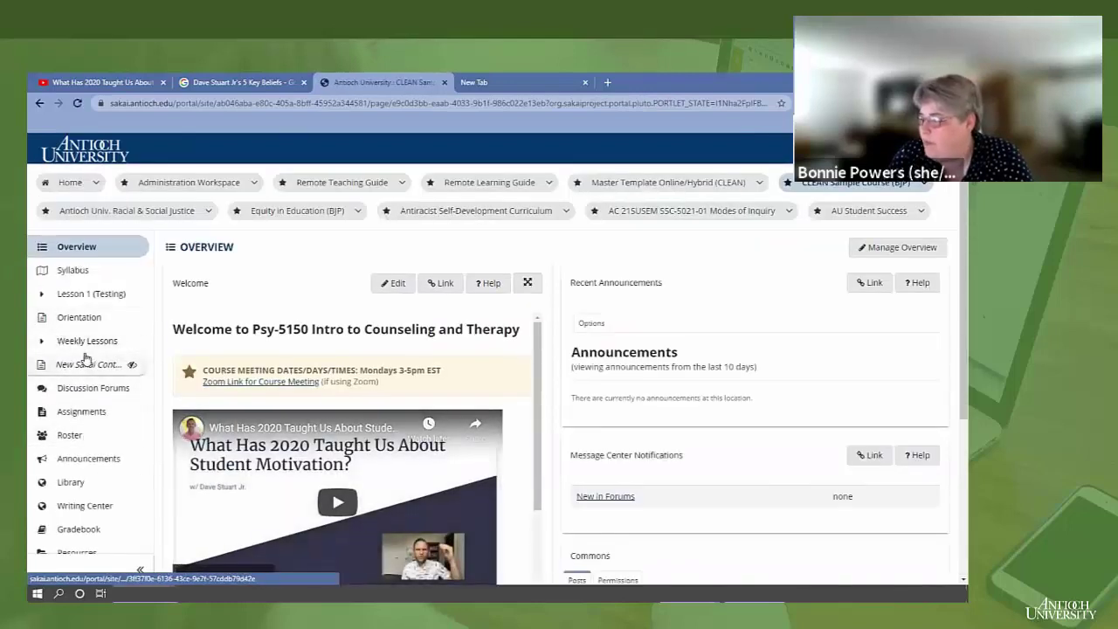
# Step: Open the Discussion Forums page from the left sidebar
pyautogui.scroll(-1, 69, 477)
pyautogui.scroll(-1, 69, 477)
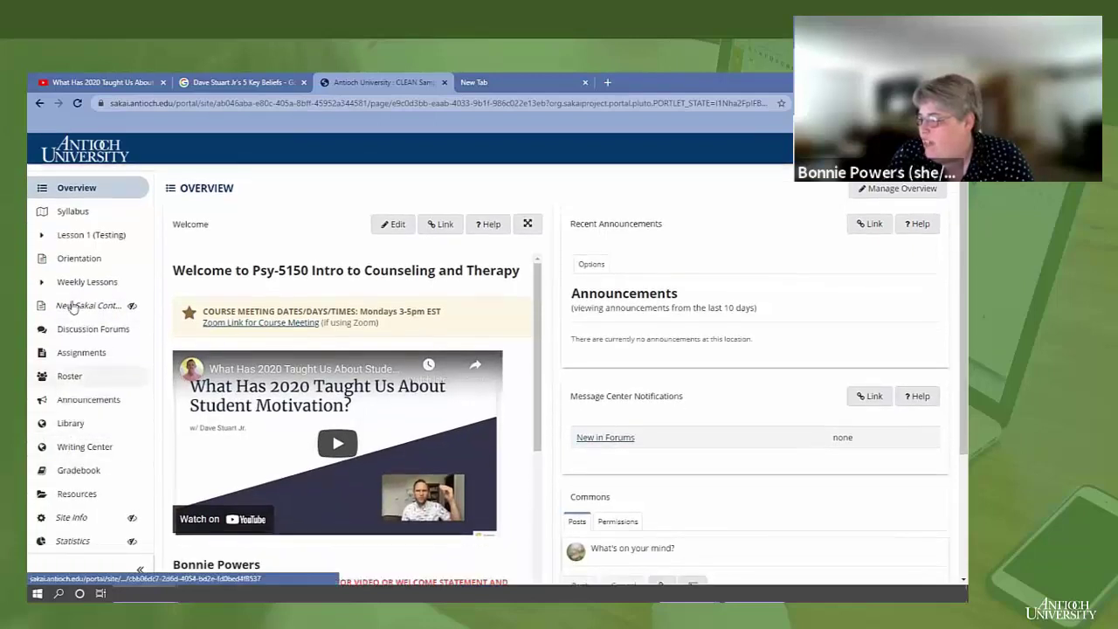
pyautogui.click(85, 330)
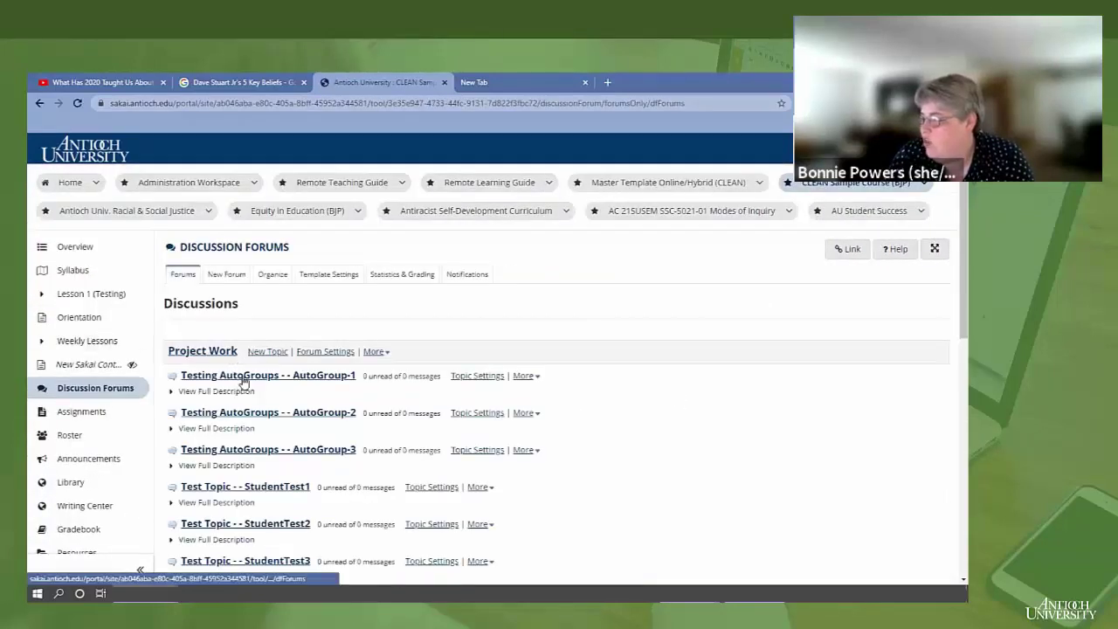
# Step: Paste the YouTube iframe embed code at the end of the first AutoGroup topic's description
pyautogui.click(464, 378)
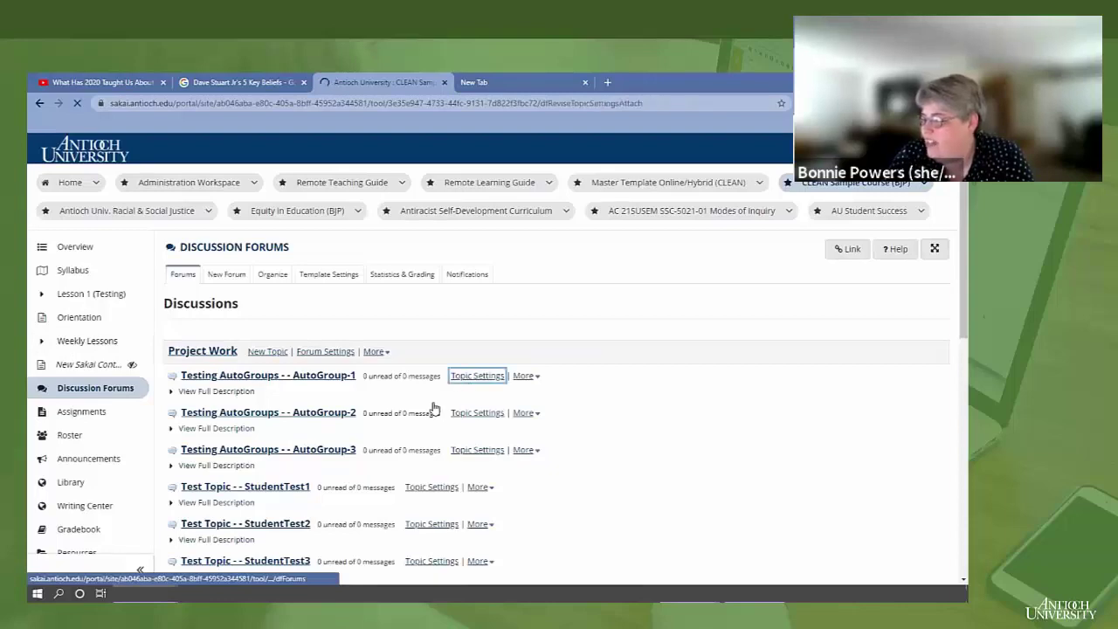
pyautogui.scroll(-5, 375, 407)
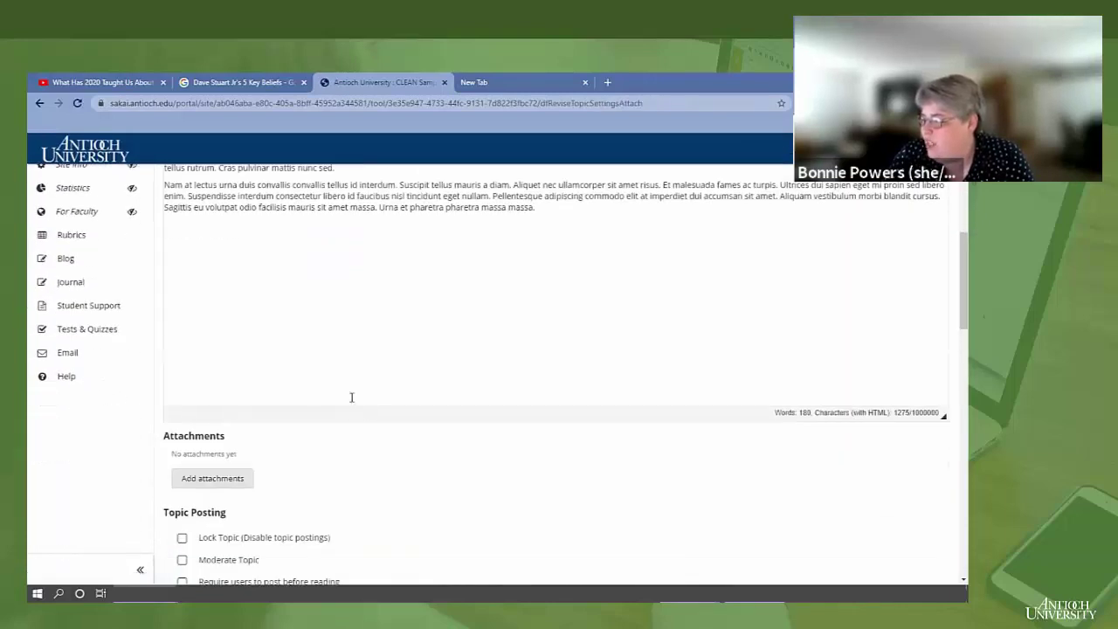
pyautogui.scroll(2, 350, 392)
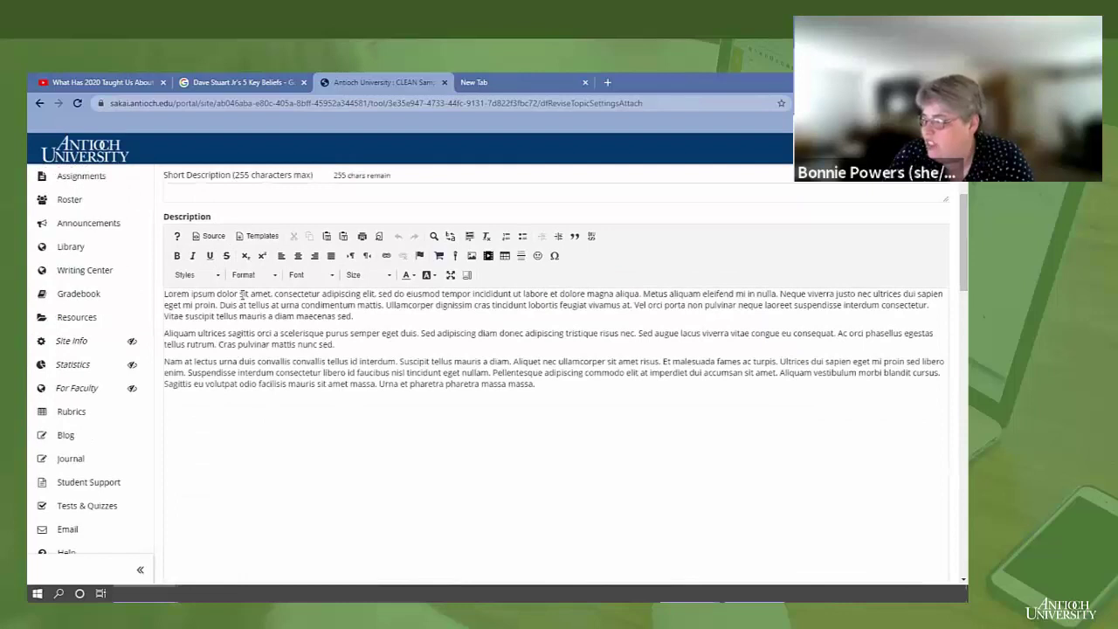
pyautogui.click(214, 236)
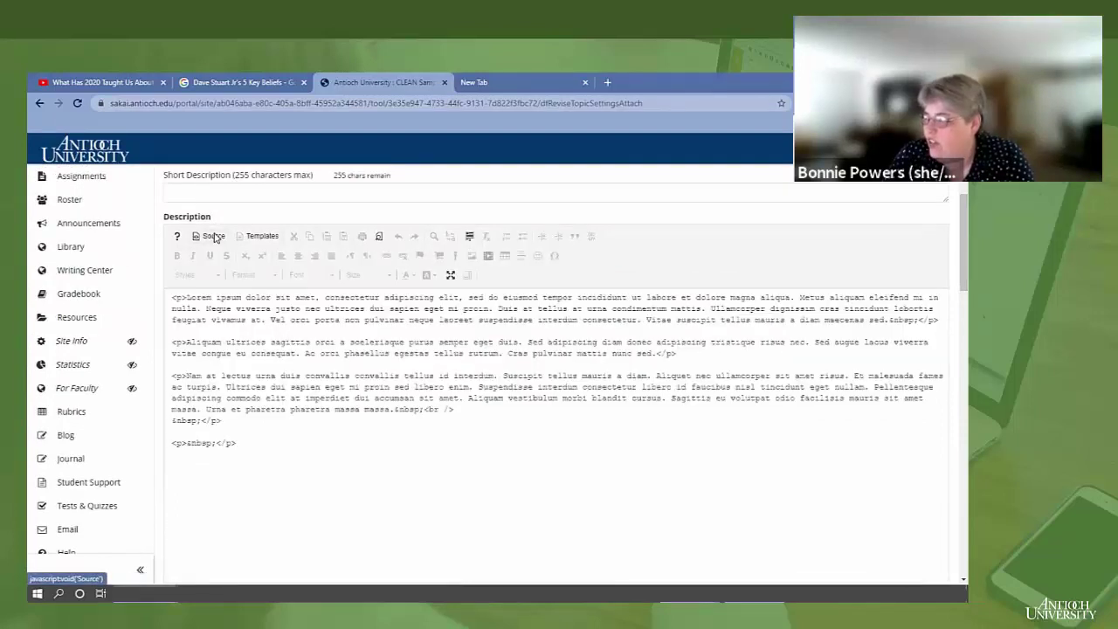
pyautogui.click(250, 443)
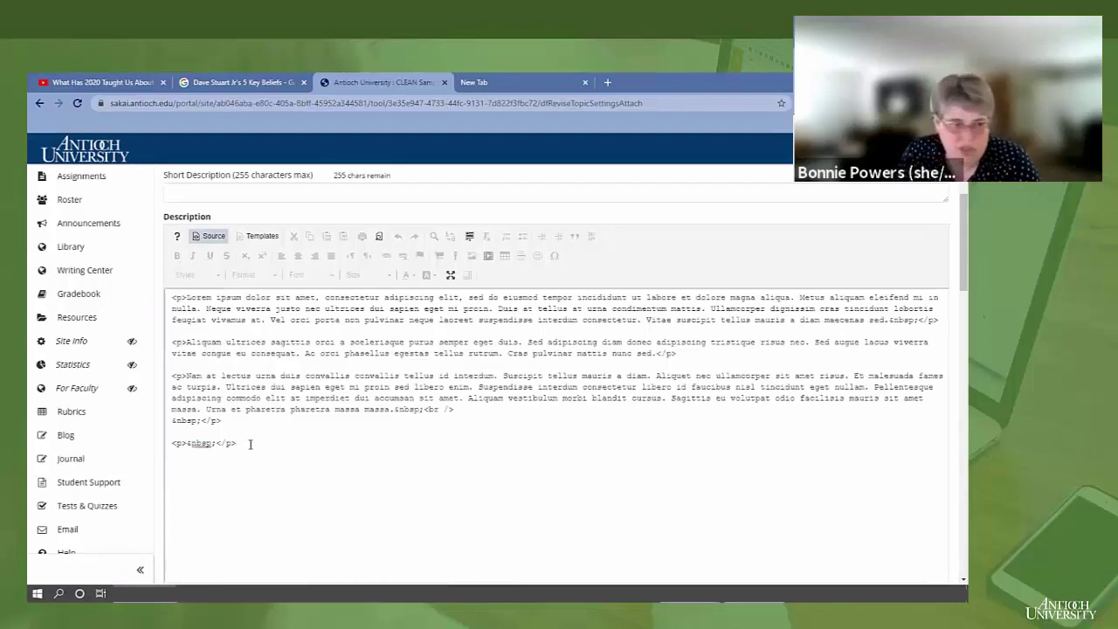
pyautogui.press('Return')
pyautogui.press('Return')
pyautogui.write('<iframe width="560" height="315" src="https://www.youtube.com/embed/sQl4BTA-9Y" title="YouTube video player" frameborder="0" allow="accelerometer; autoplay; clipboard-write; encrypted-media; gyroscope; picture-in-picture" allowfullscreen></iframe>')
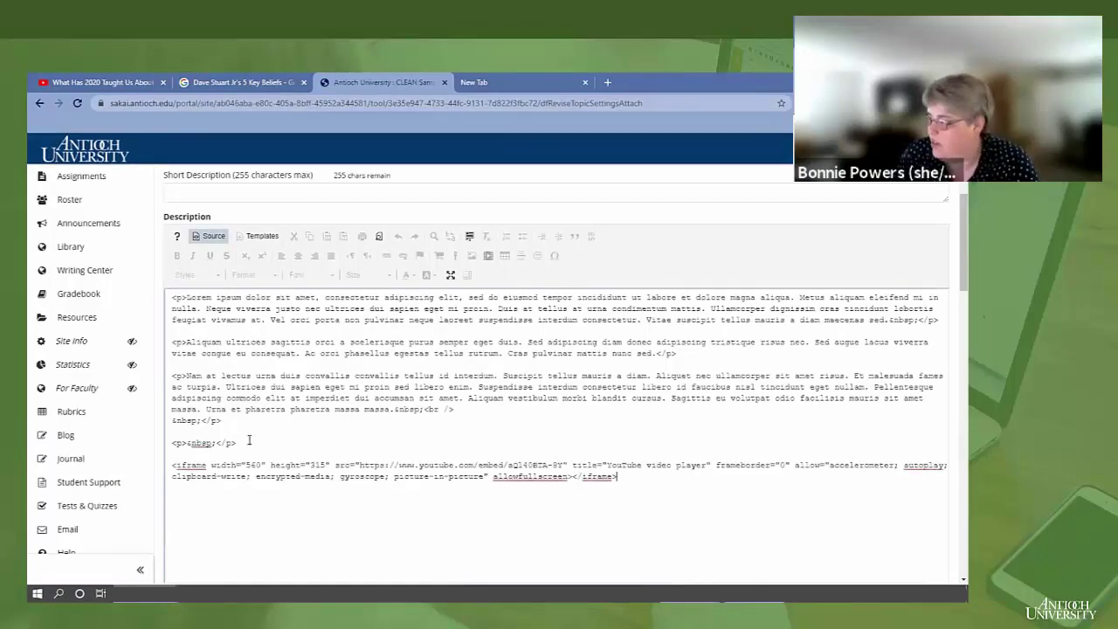
pyautogui.click(209, 237)
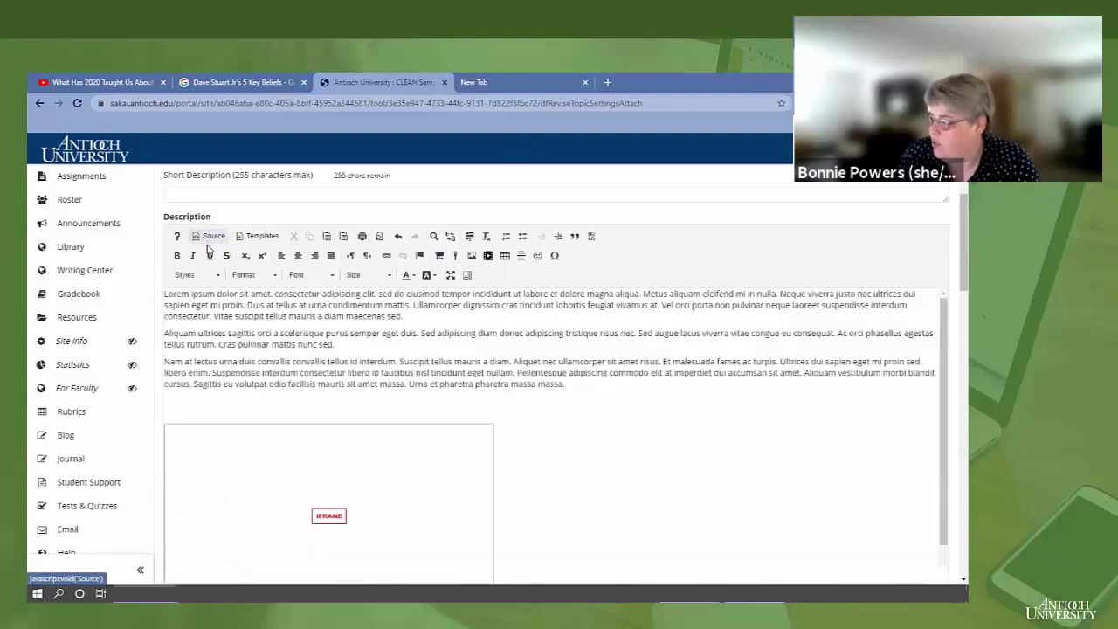
pyautogui.scroll(-2, 265, 382)
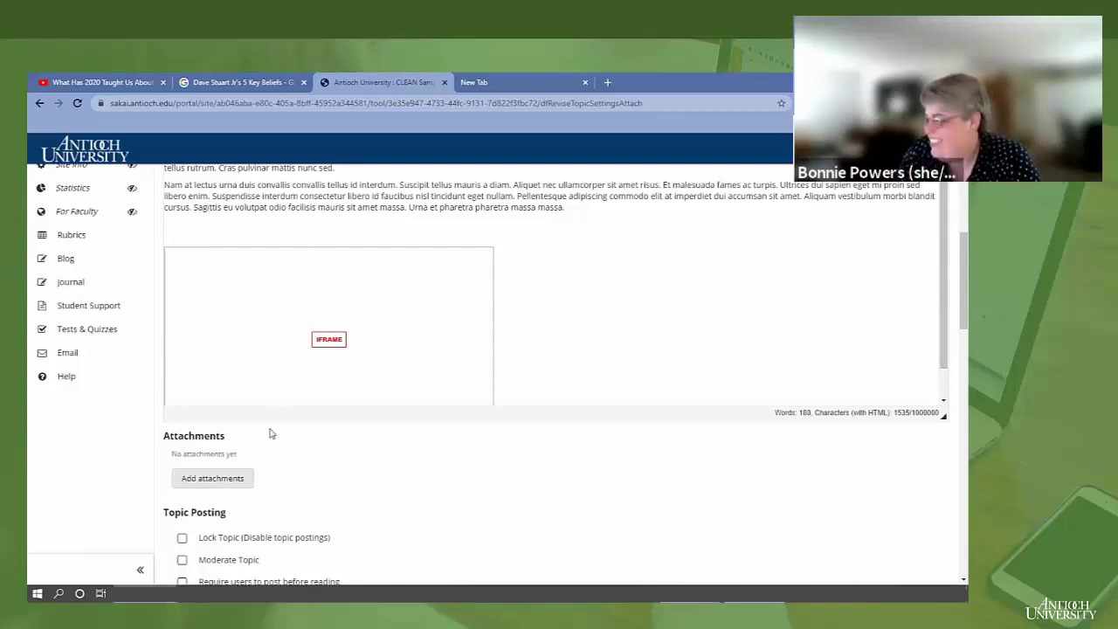
pyautogui.scroll(-5, 267, 434)
pyautogui.scroll(-10, 255, 461)
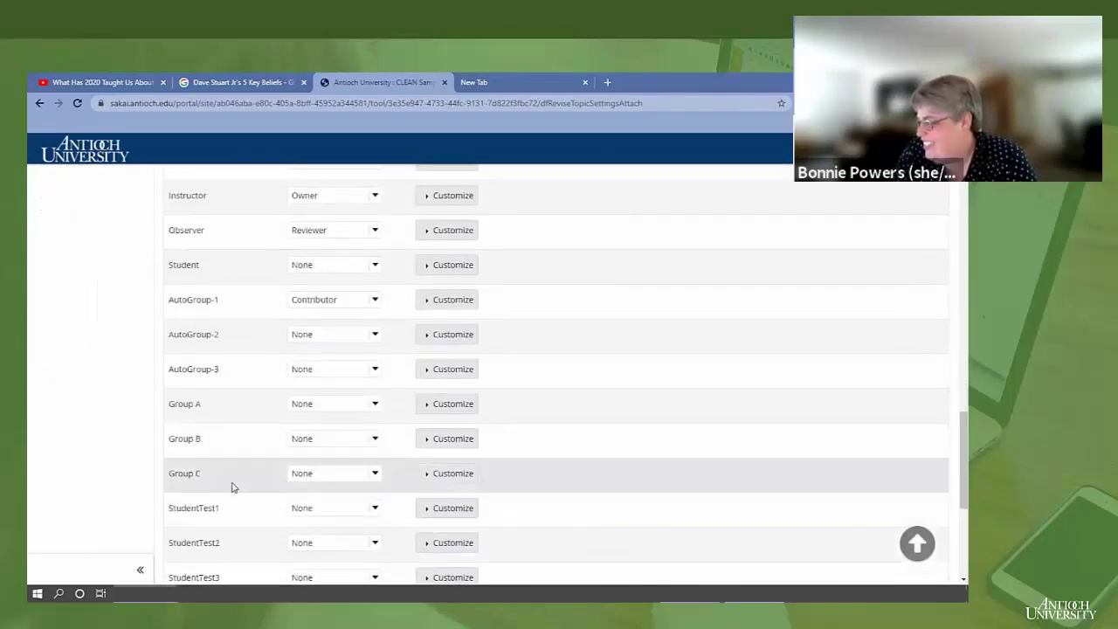
# Step: Save the topic settings and expand the AutoGroup-1 topic's full description to show the video
pyautogui.click(168, 522)
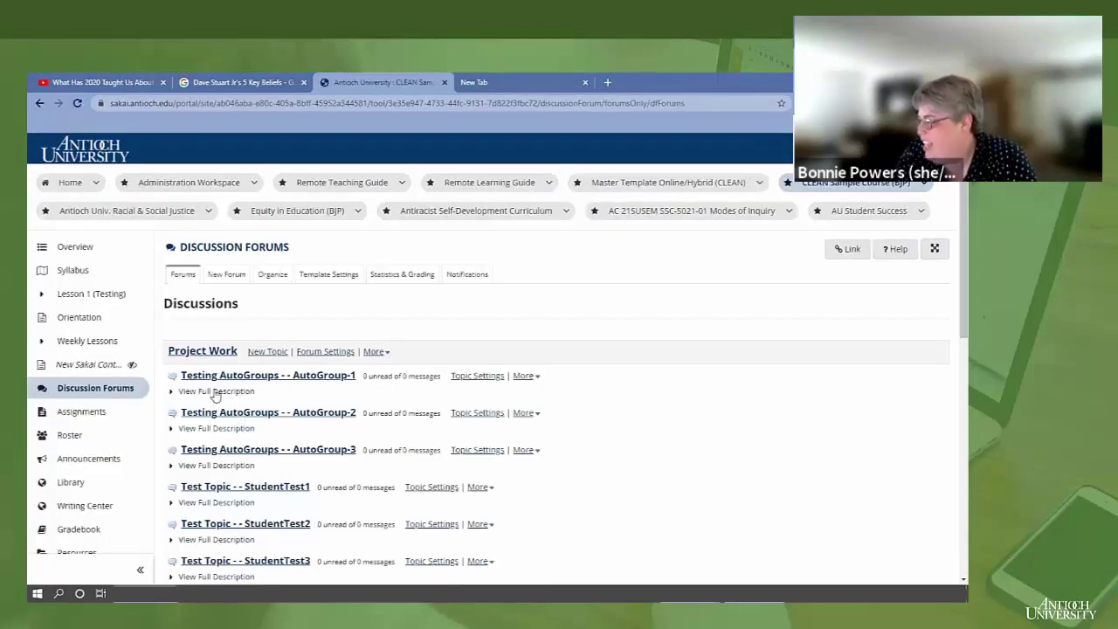
pyautogui.click(216, 392)
pyautogui.scroll(-5, 255, 434)
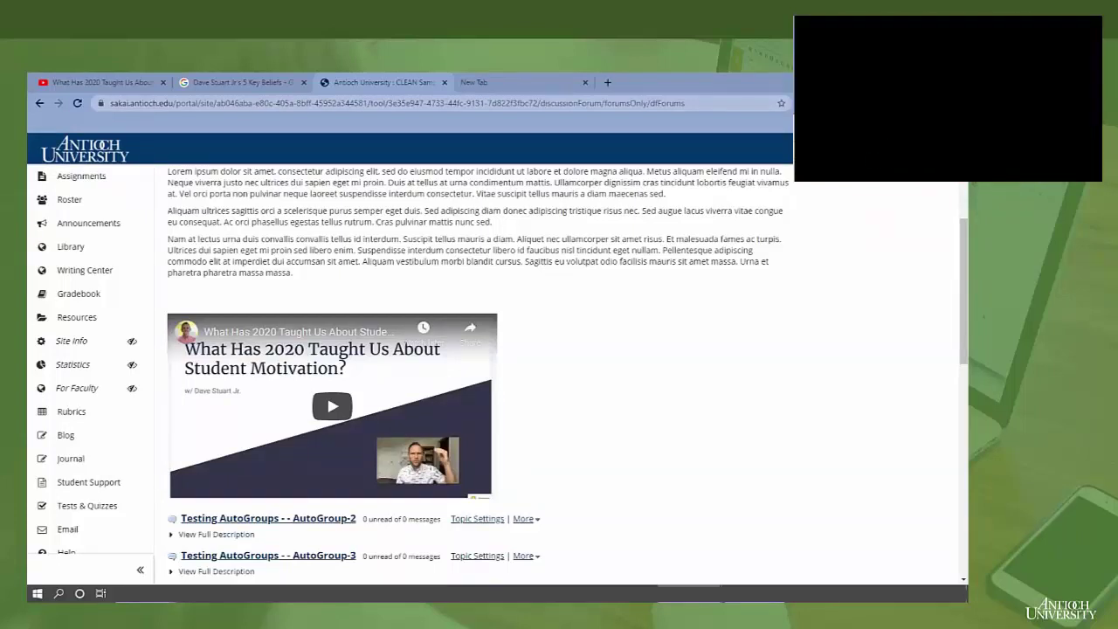
# Step: Reopen Topic Settings for Testing AutoGroups - - AutoGroup-1 and scroll to the description editor
pyautogui.scroll(3, 410, 391)
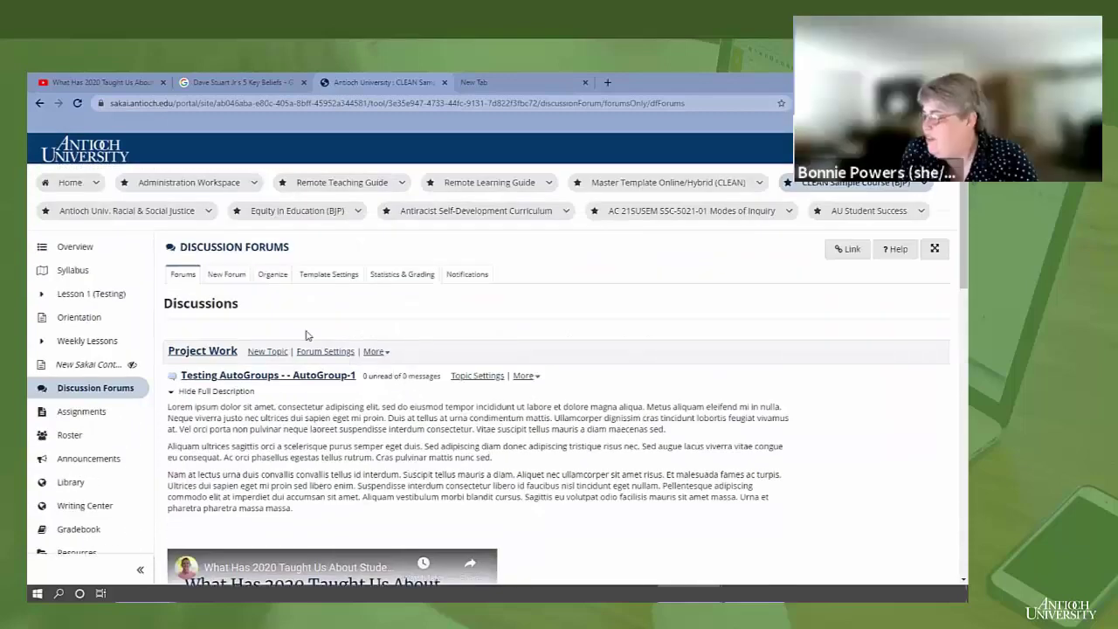
pyautogui.click(471, 377)
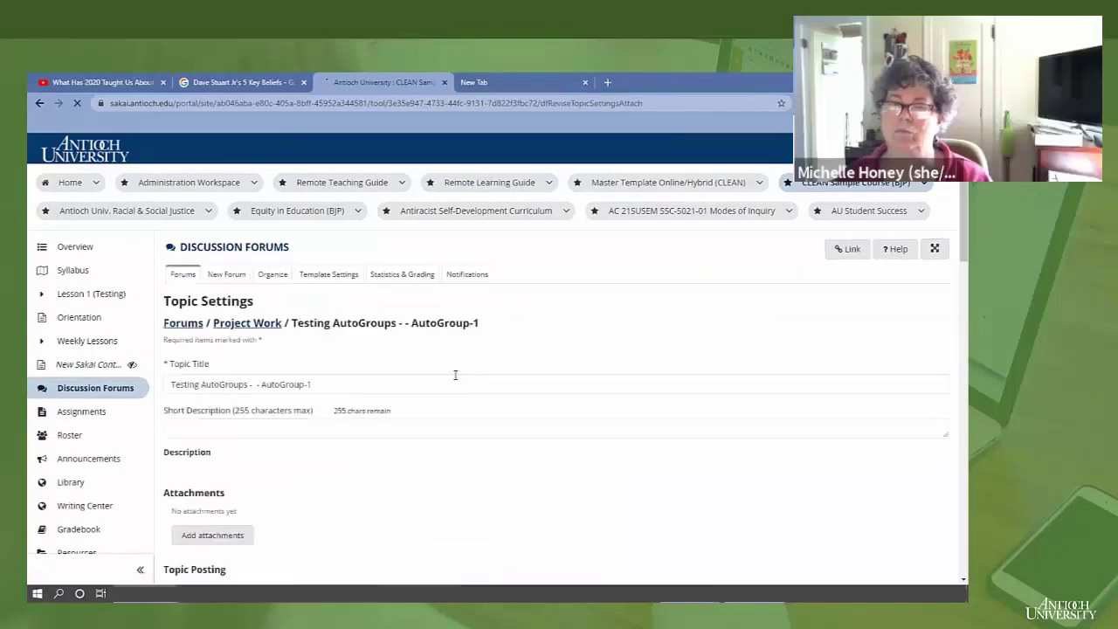
pyautogui.scroll(-3, 413, 373)
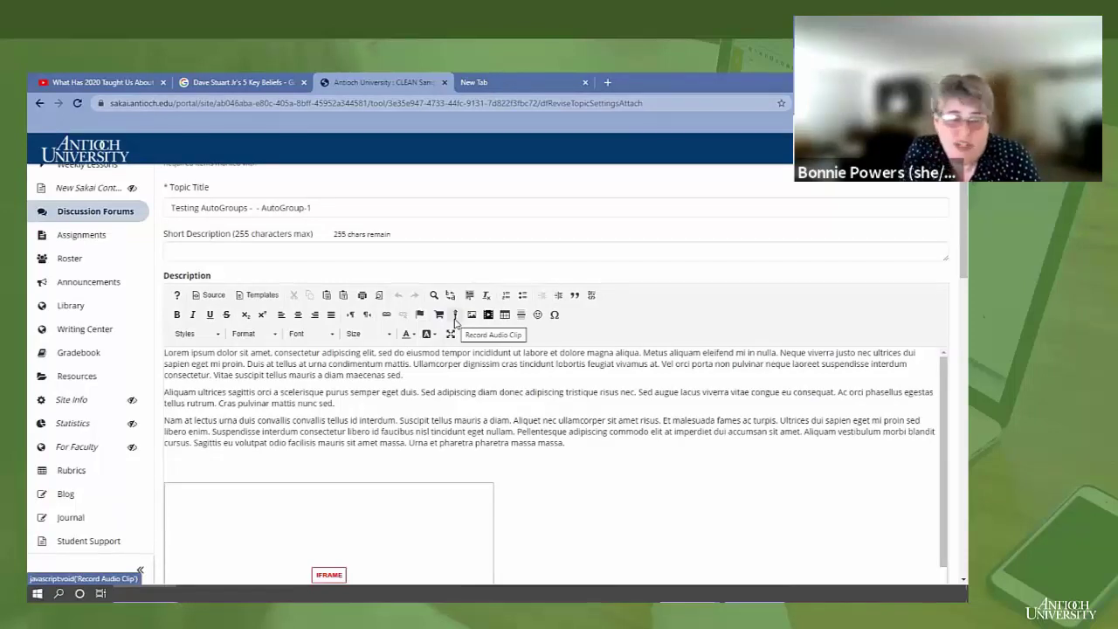
# Step: Grant the site microphone access via Record Audio Clip, then close the recorder without recording
pyautogui.click(455, 323)
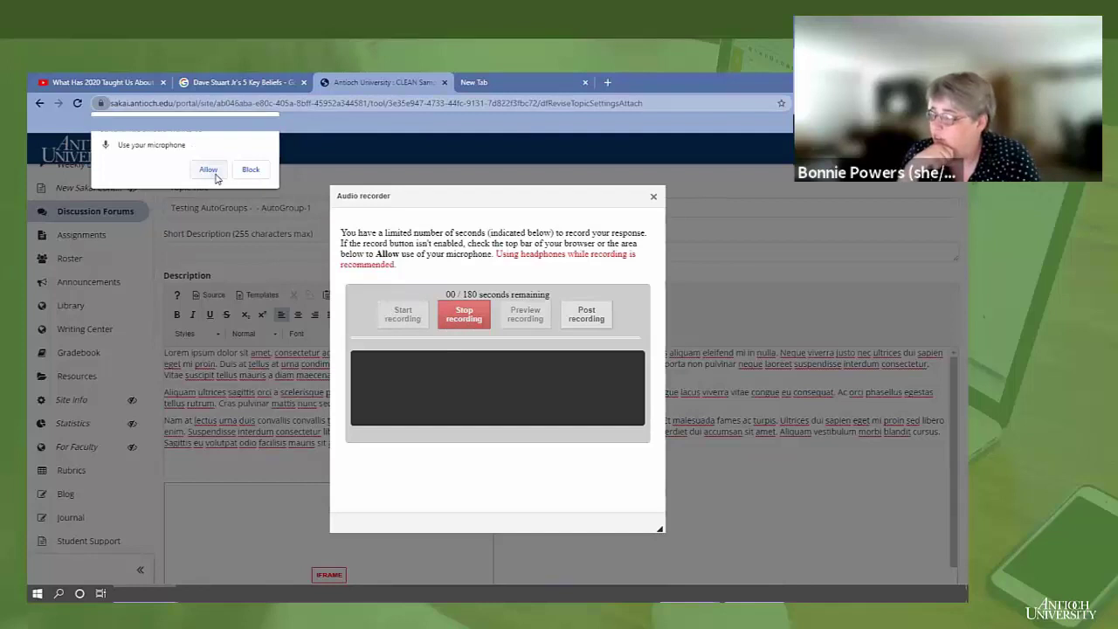
pyautogui.click(215, 173)
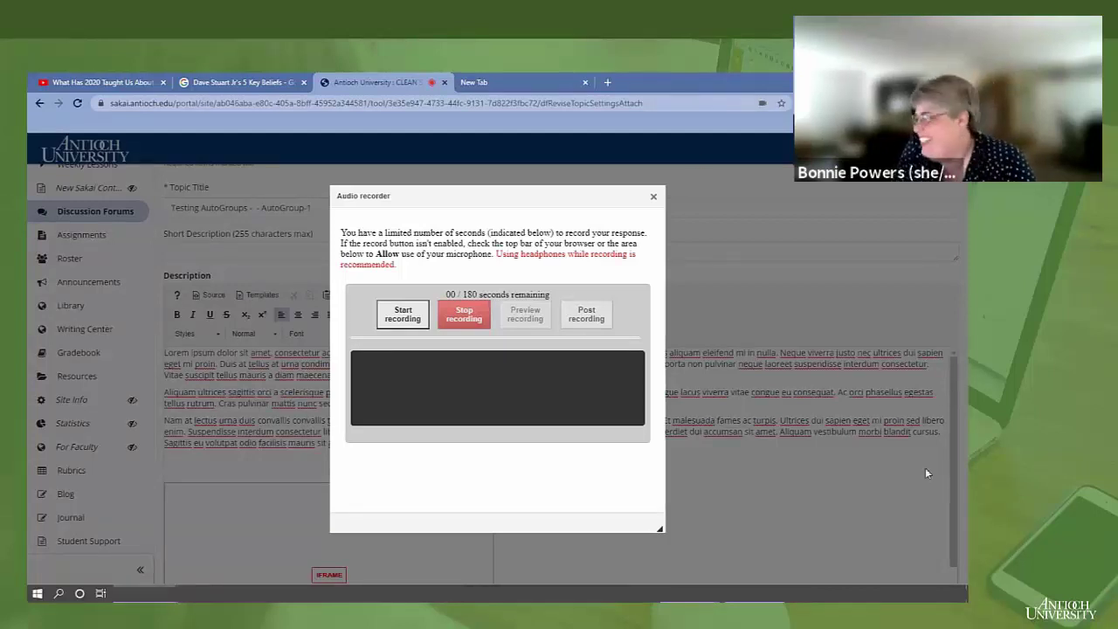
pyautogui.click(649, 195)
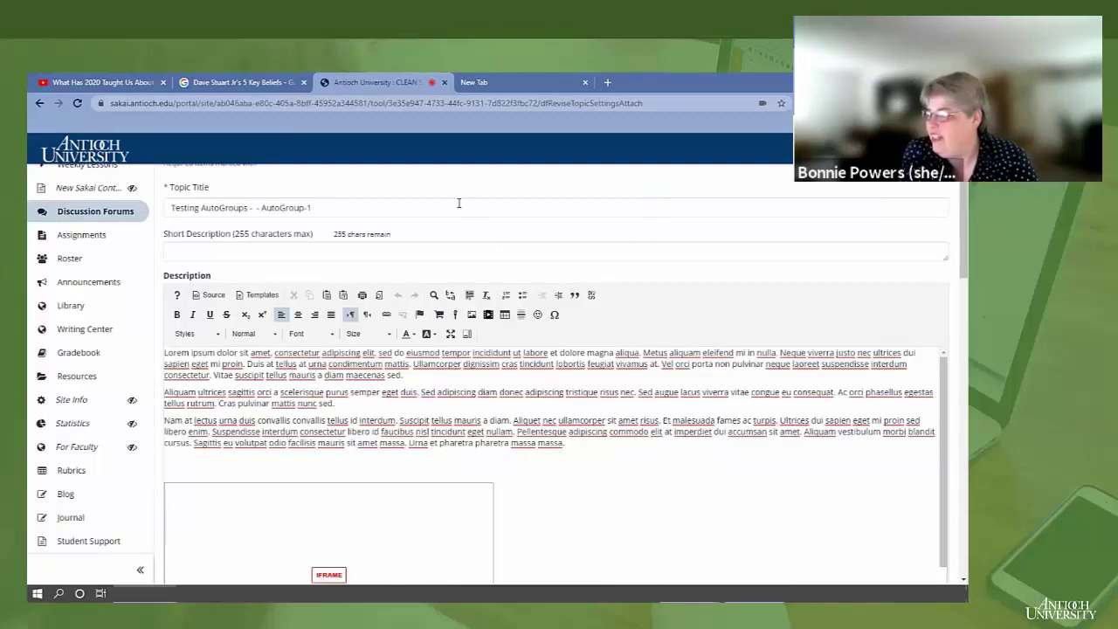
# Step: Scroll through the AutoGroup-1 description to review the lorem ipsum paragraphs and embedded iframe
pyautogui.scroll(-2, 433, 226)
pyautogui.scroll(-2, 432, 225)
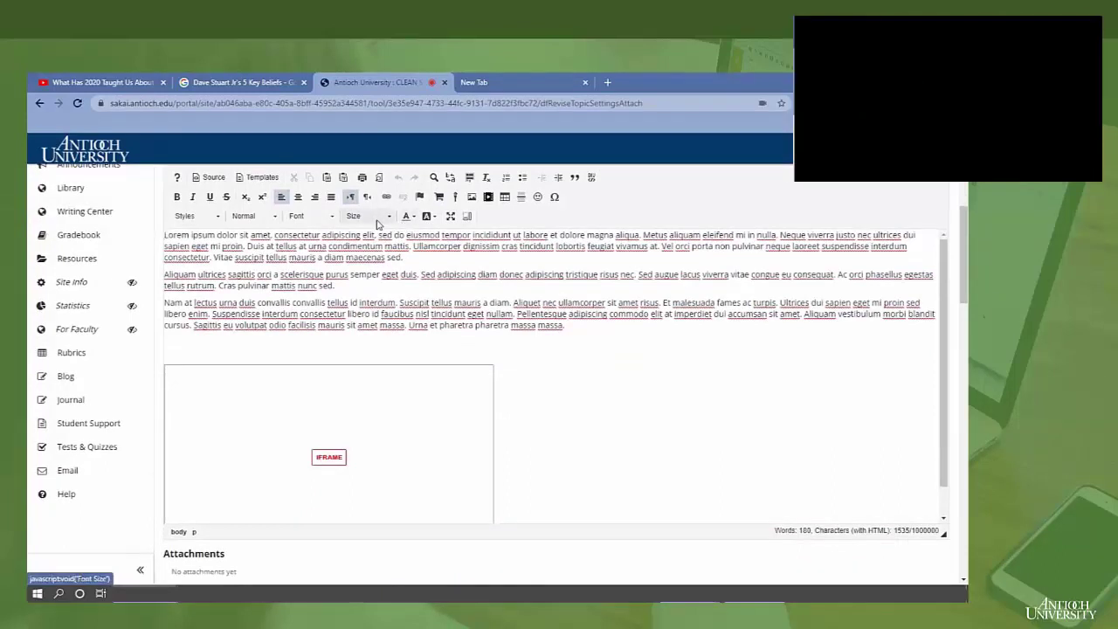
pyautogui.scroll(2, 375, 224)
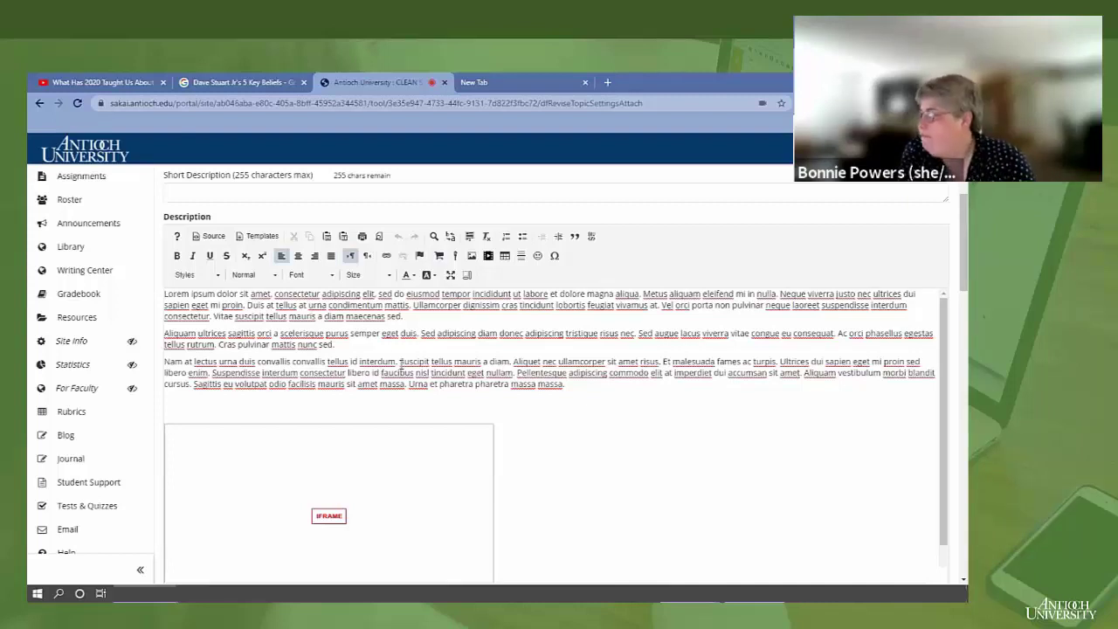
# Step: Cycle through the Wakelet, Google and YouTube tabs, then close the YouTube student-motivation video tab
pyautogui.click(497, 80)
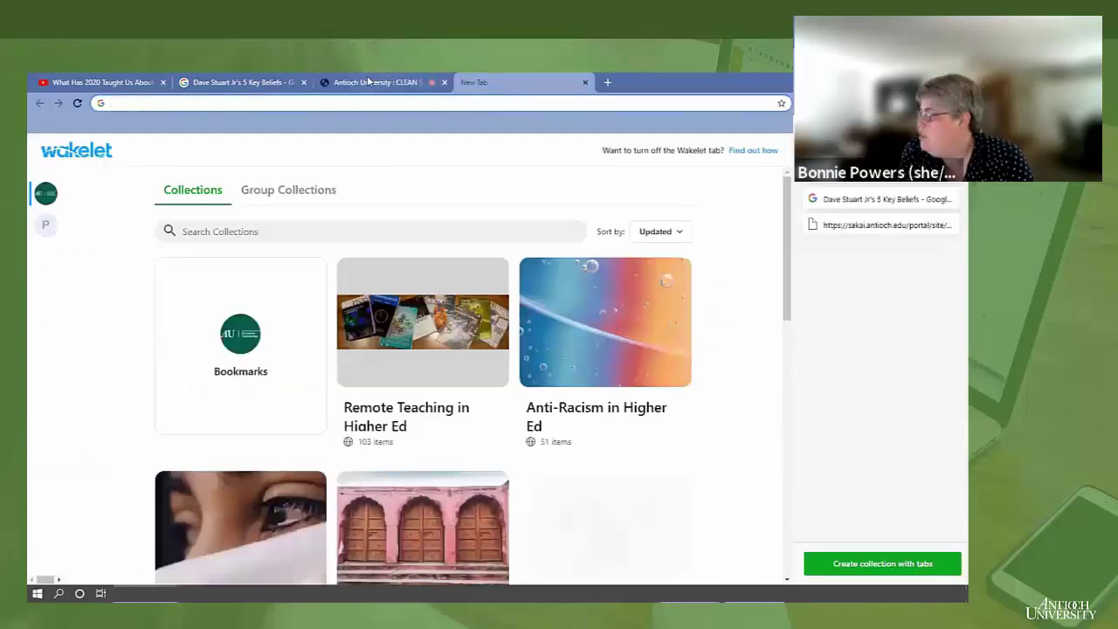
pyautogui.click(370, 82)
pyautogui.click(251, 86)
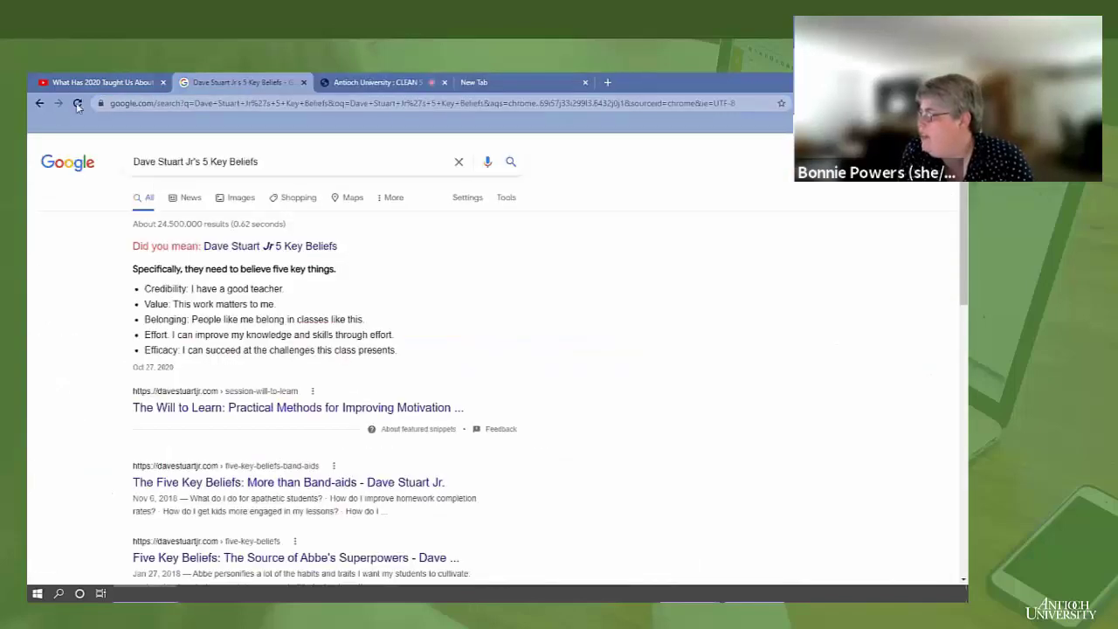
pyautogui.click(123, 84)
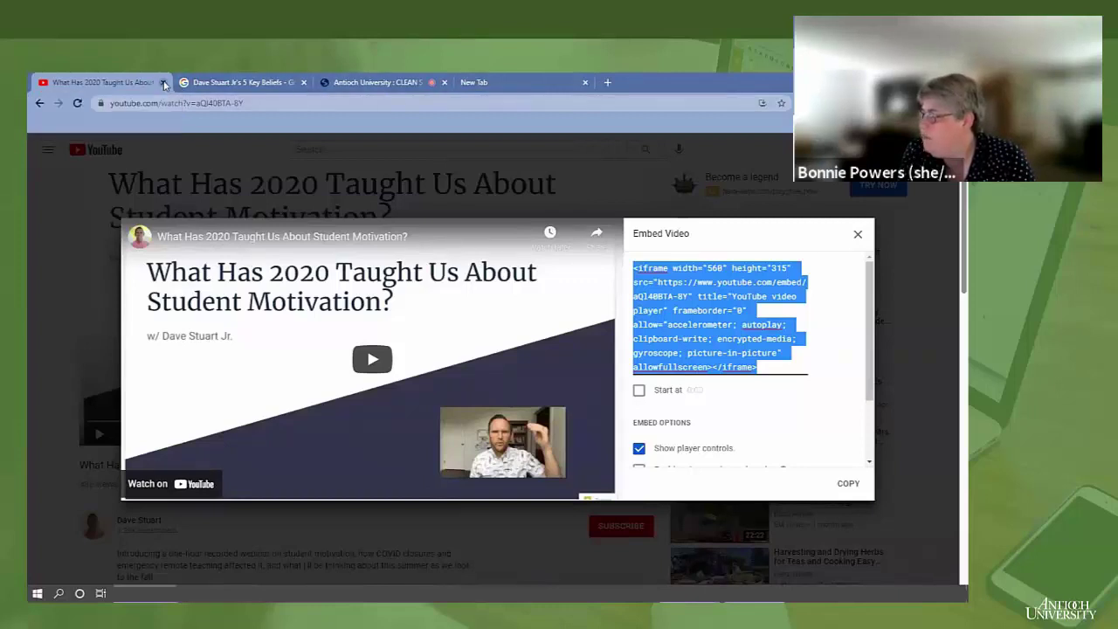
pyautogui.click(163, 83)
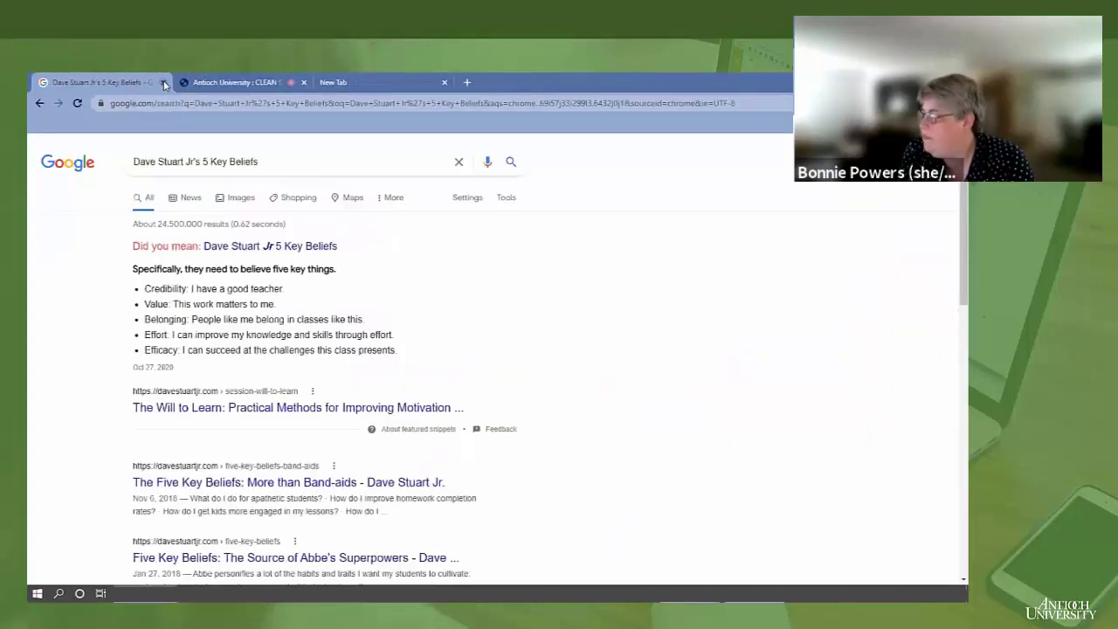
pyautogui.rightClick(525, 80)
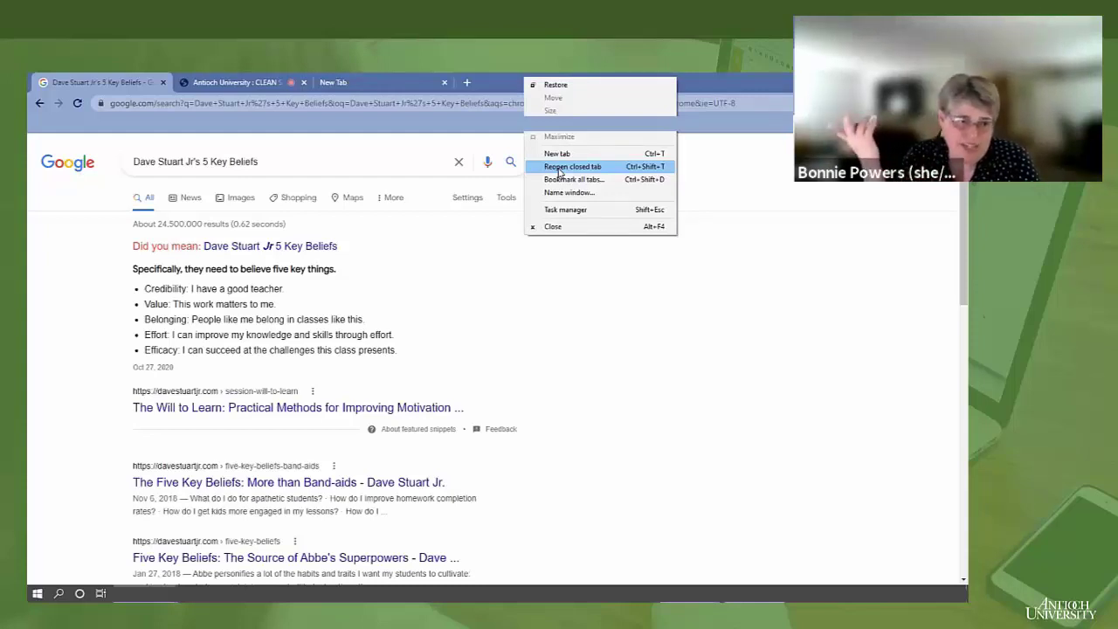
# Step: Reopen the 'What Has 2020 Taught Us About Student Motivation?' YouTube tab and pause its ad
pyautogui.click(559, 172)
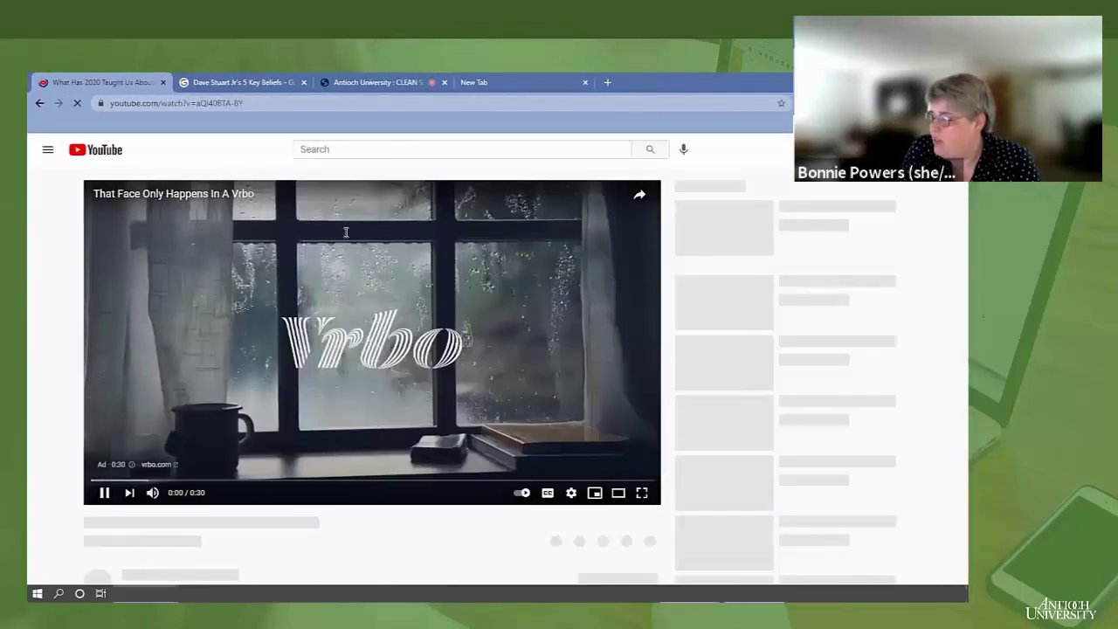
pyautogui.click(100, 495)
pyautogui.rightClick(637, 85)
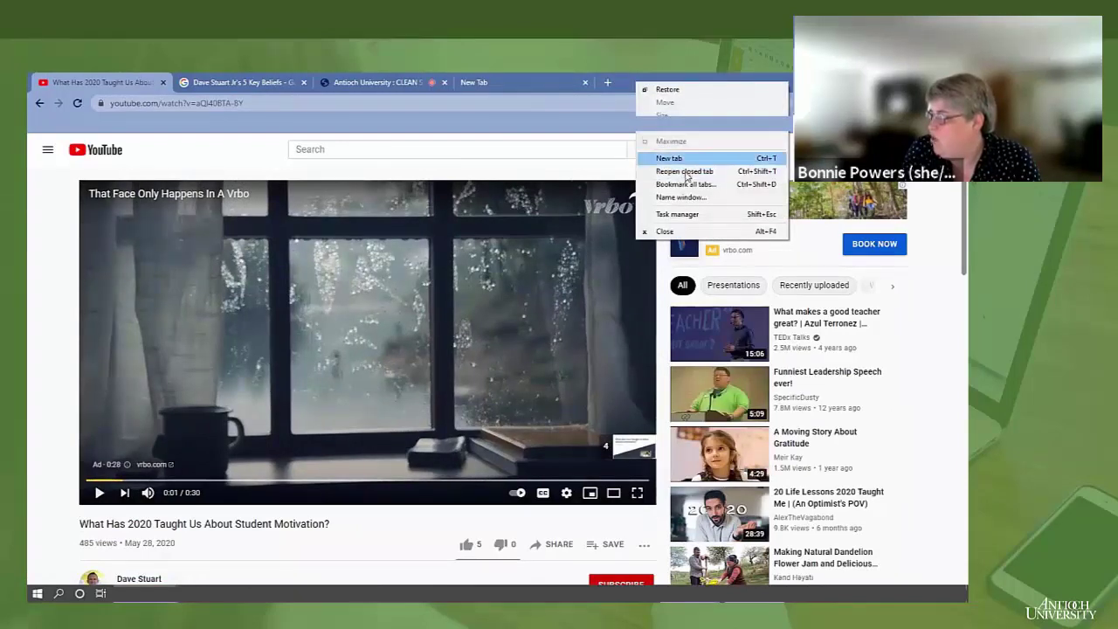
pyautogui.click(847, 101)
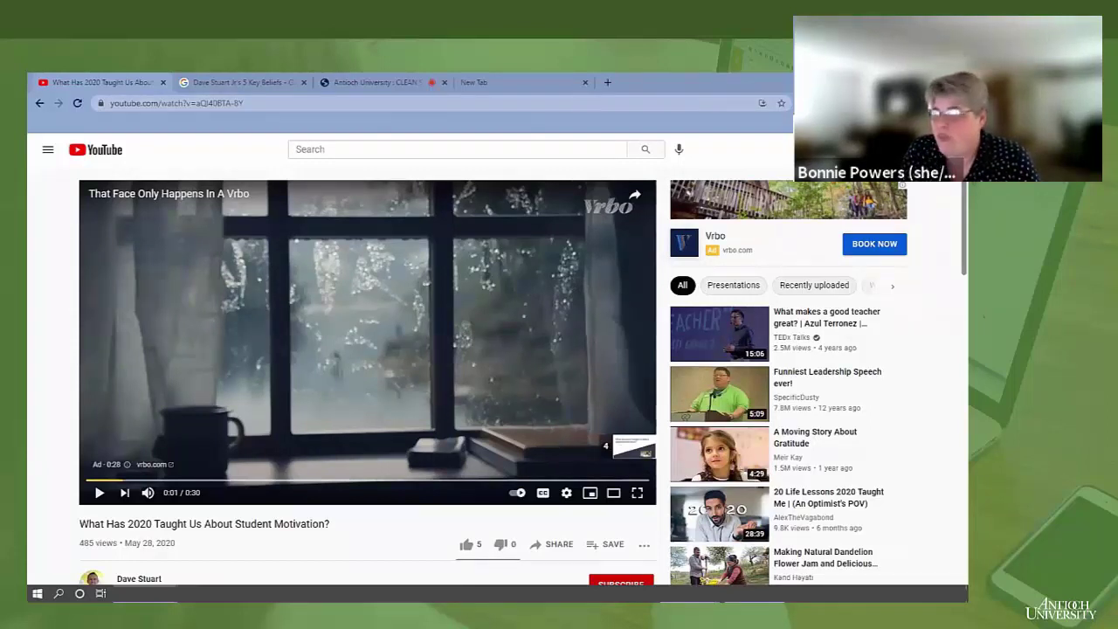
# Step: In a new tab, open Poll Everywhere's 'What should we talk about today?' poll and preview it full screen
pyautogui.click(606, 82)
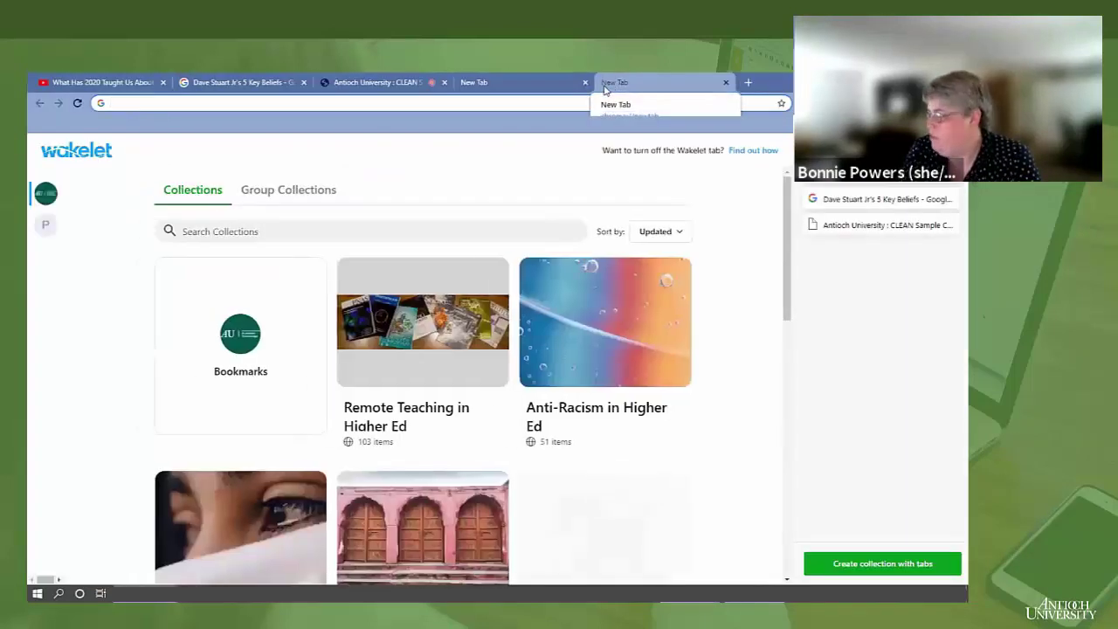
pyautogui.write('po')
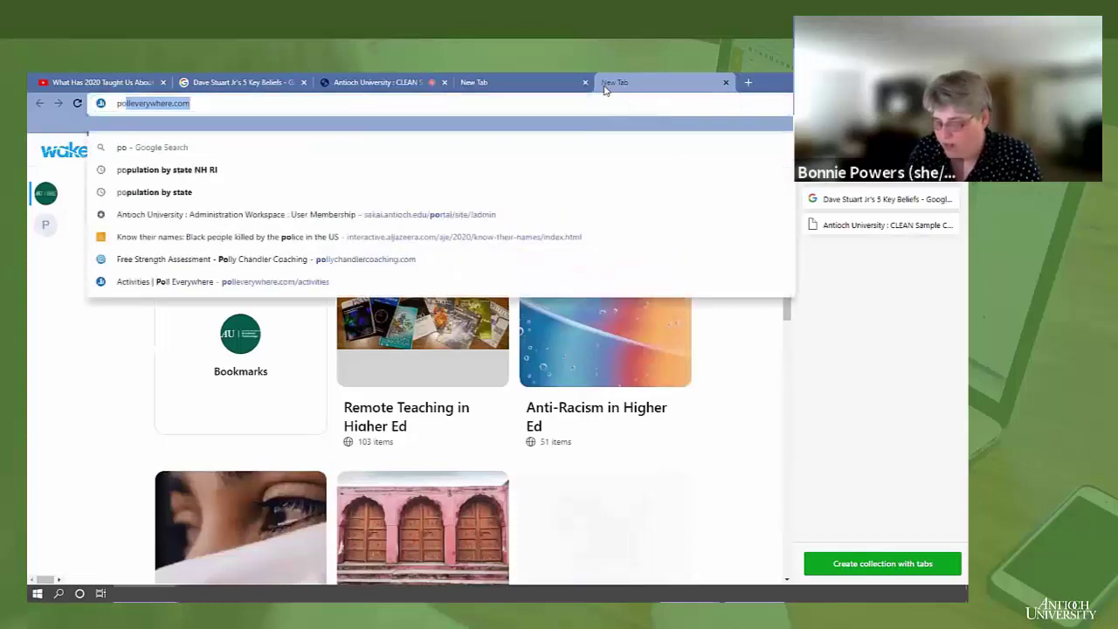
pyautogui.write('ll')
pyautogui.press('Return')
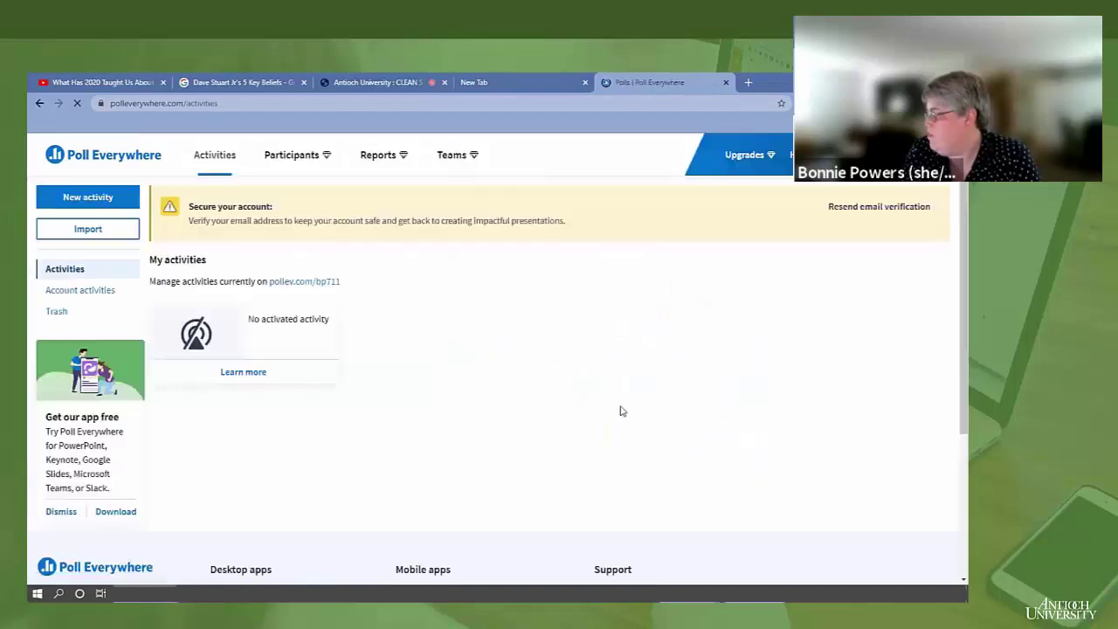
pyautogui.scroll(-1, 319, 480)
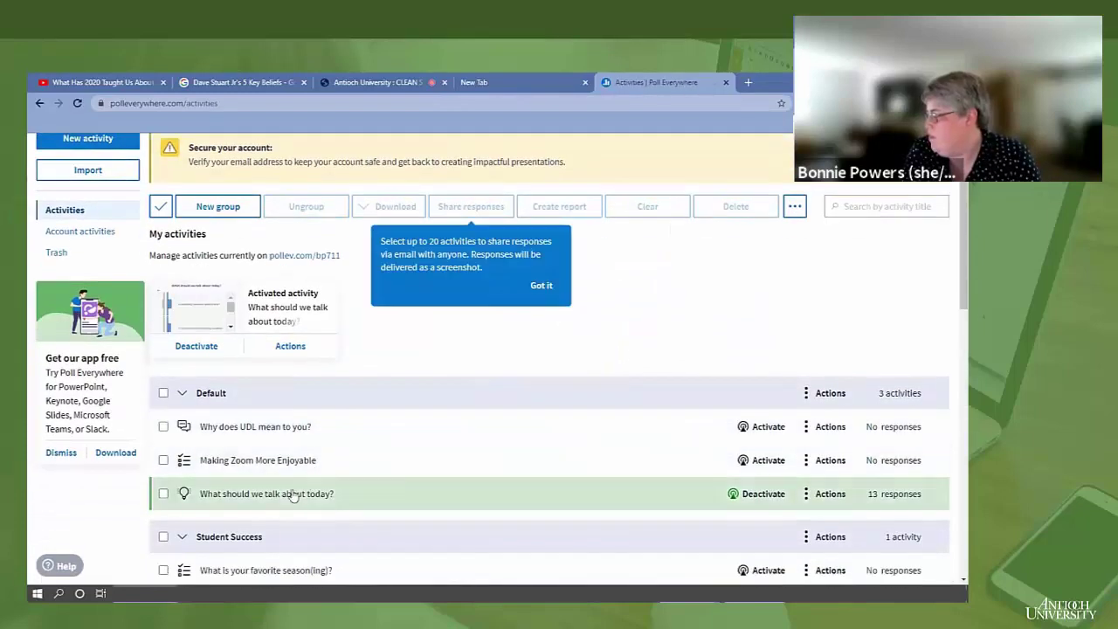
pyautogui.click(290, 494)
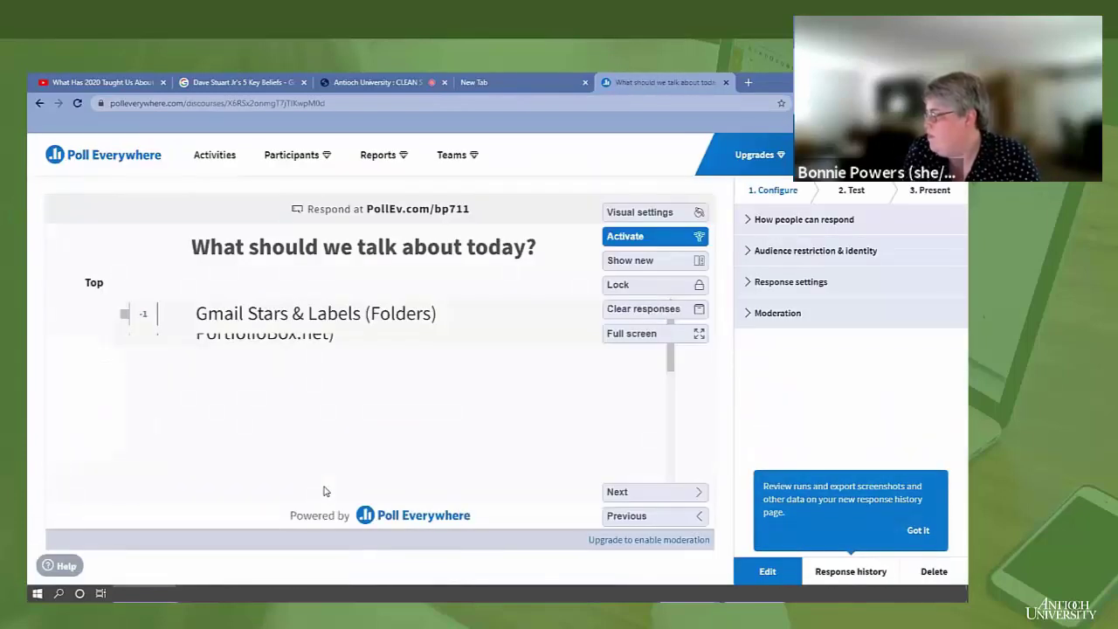
pyautogui.click(639, 341)
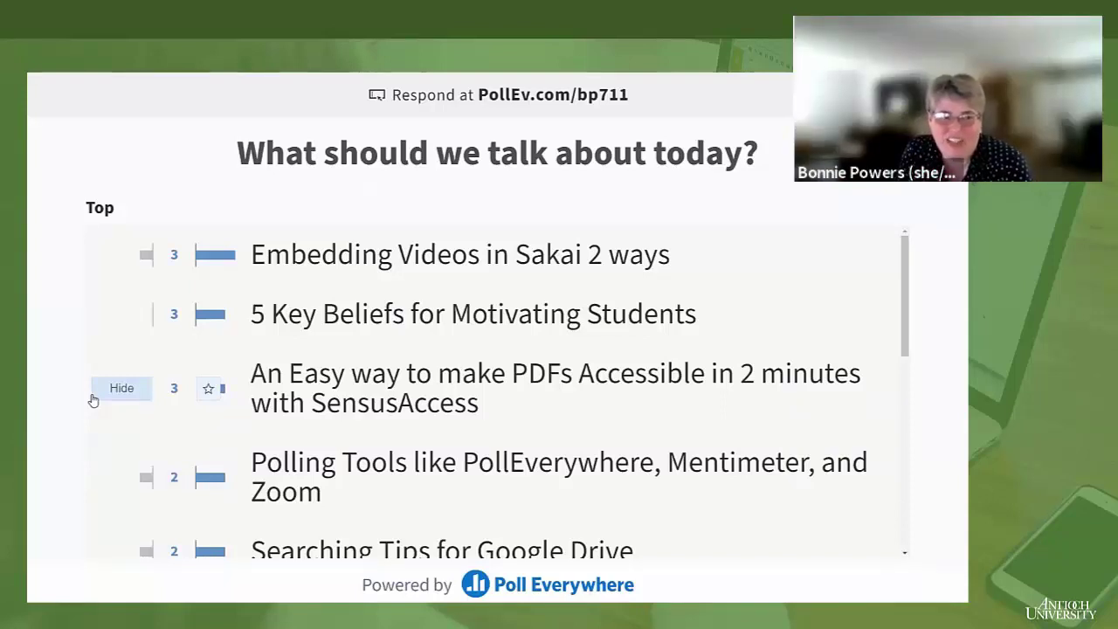
pyautogui.press('Escape')
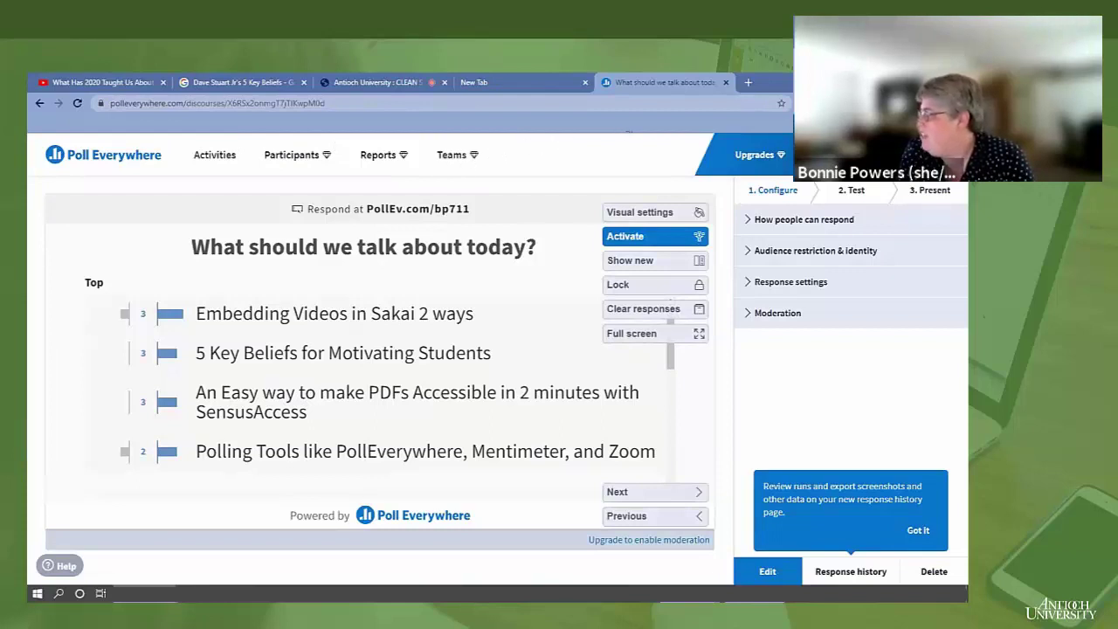
# Step: Open the SensusAccess link in a new tab next to the poll results and switch to it
pyautogui.rightClick(627, 131)
pyautogui.click(655, 138)
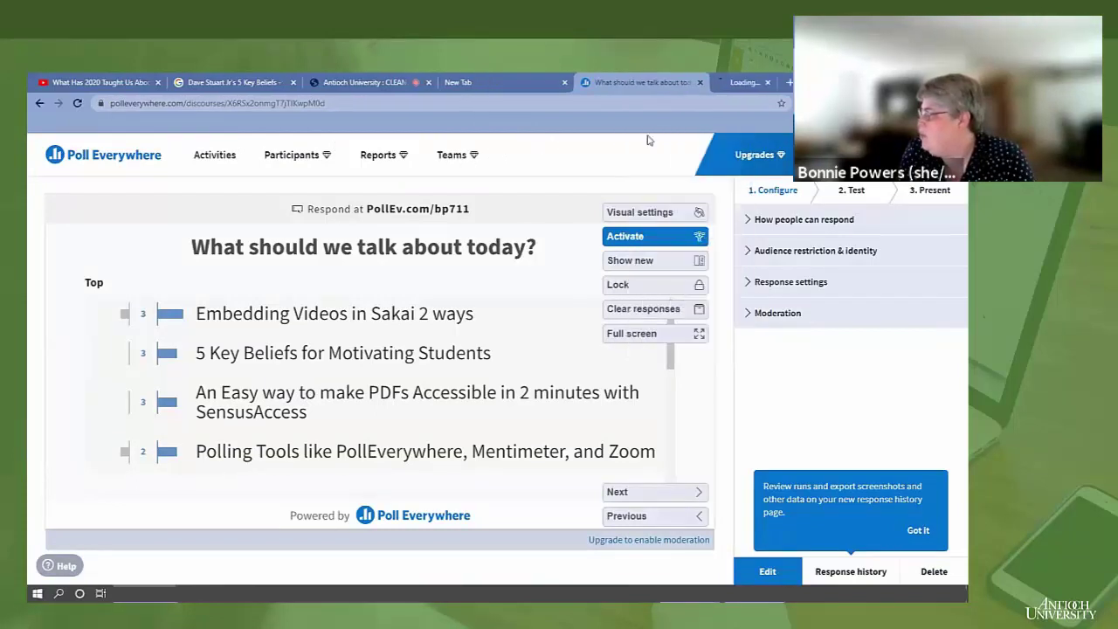
pyautogui.click(721, 84)
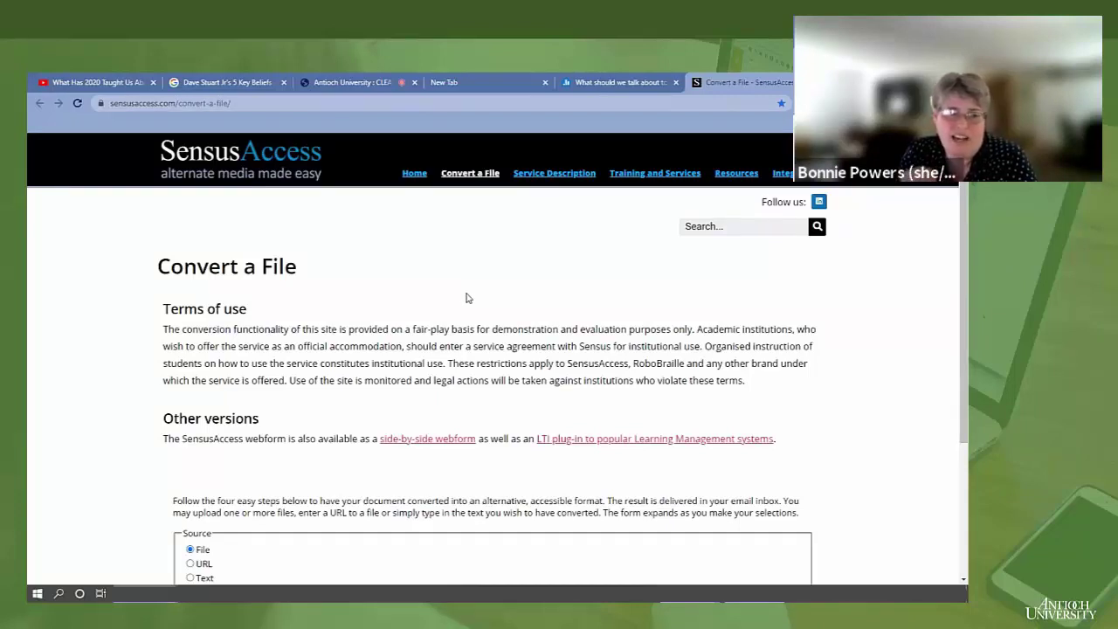
# Step: Scroll the Convert a File page and select its web address in the address bar
pyautogui.scroll(-1, 466, 298)
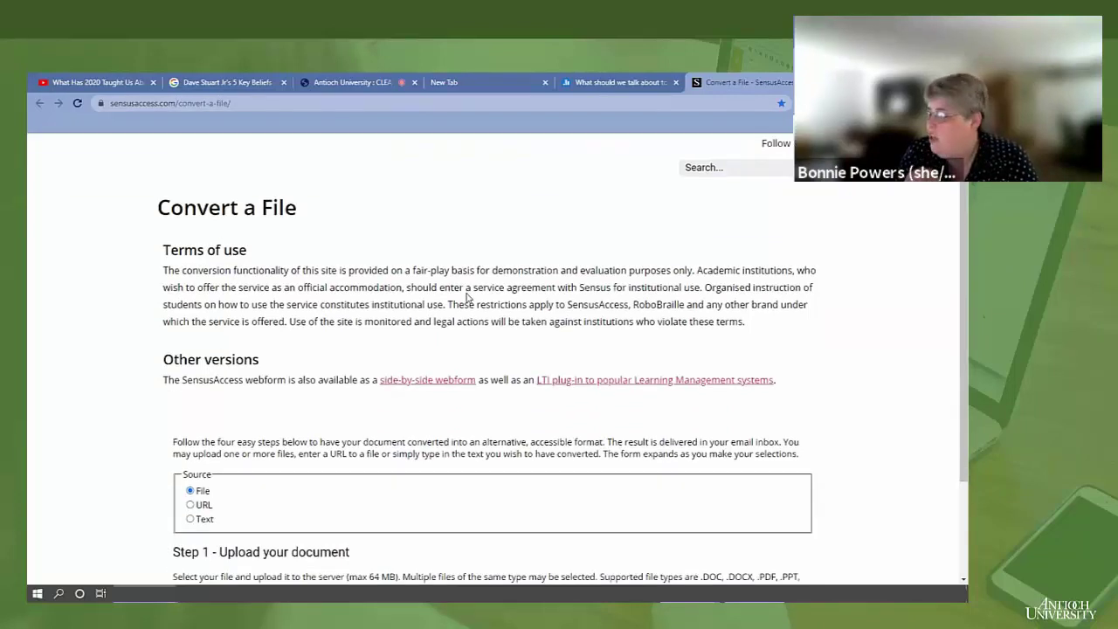
pyautogui.click(279, 104)
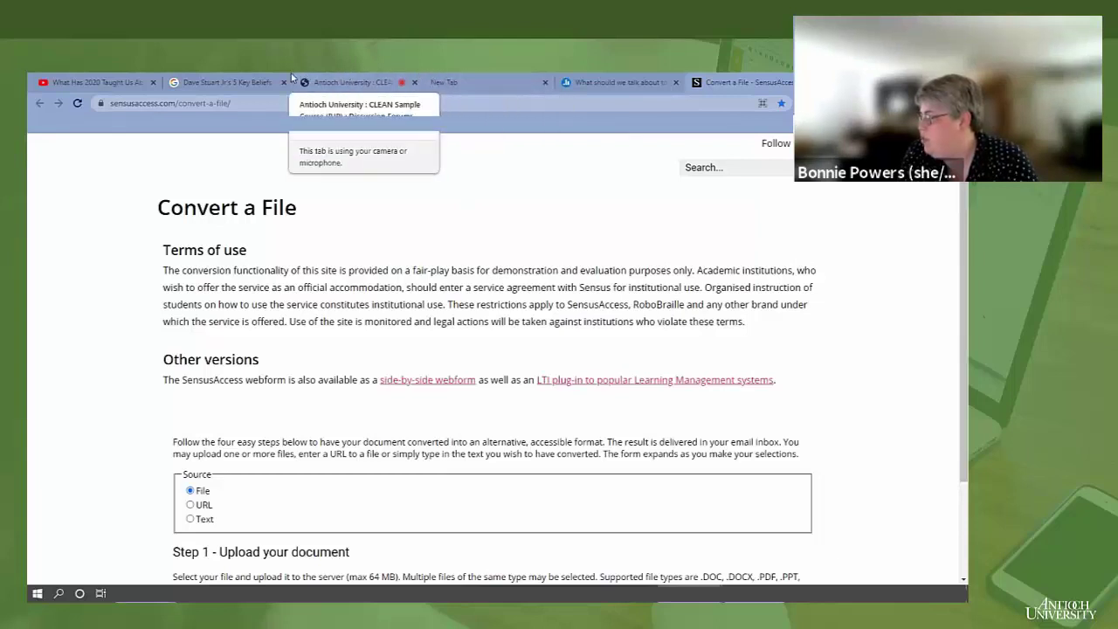
# Step: In Sakai Resources, open 'Lessons Was The Old Folder name' and then its Syllabus folder
pyautogui.click(345, 82)
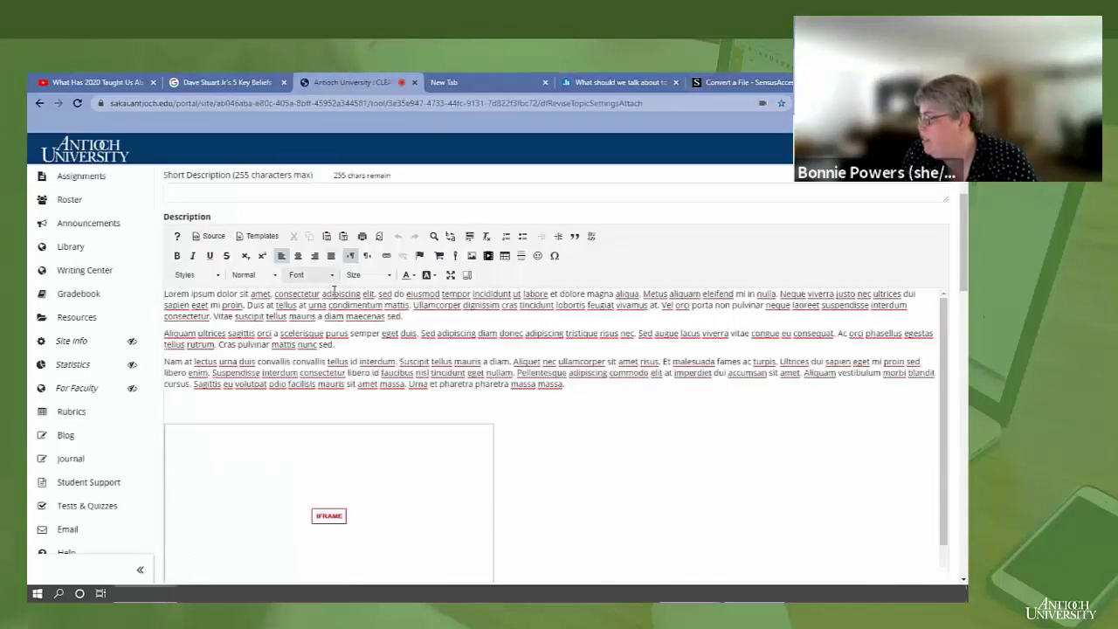
pyautogui.scroll(3, 271, 315)
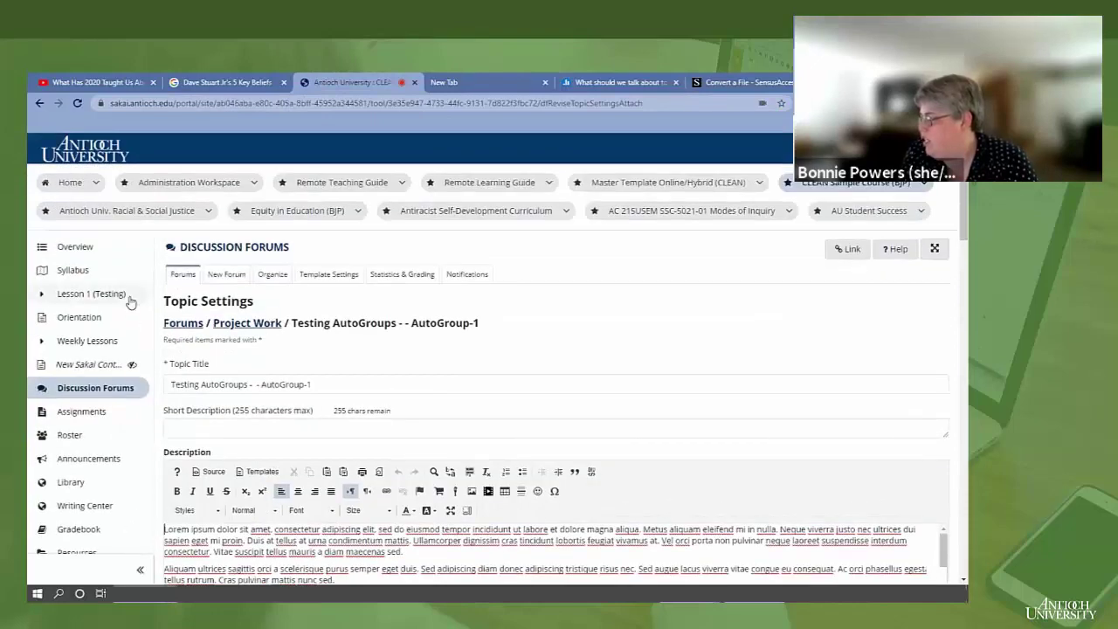
pyautogui.scroll(-1, 92, 410)
pyautogui.click(78, 496)
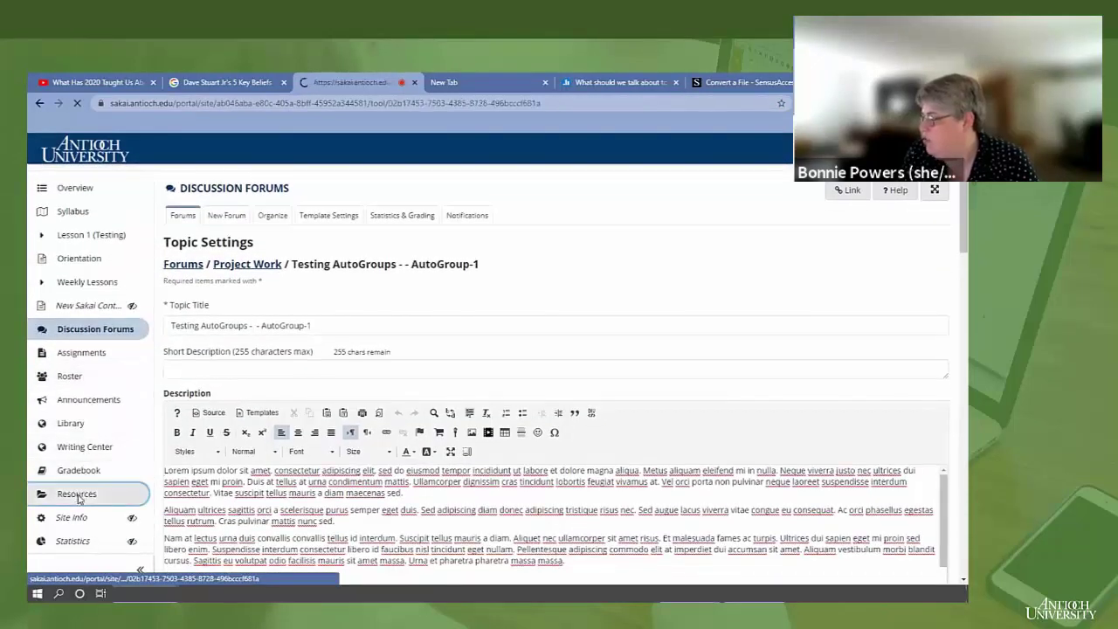
pyautogui.scroll(-3, 236, 446)
pyautogui.scroll(-2, 236, 445)
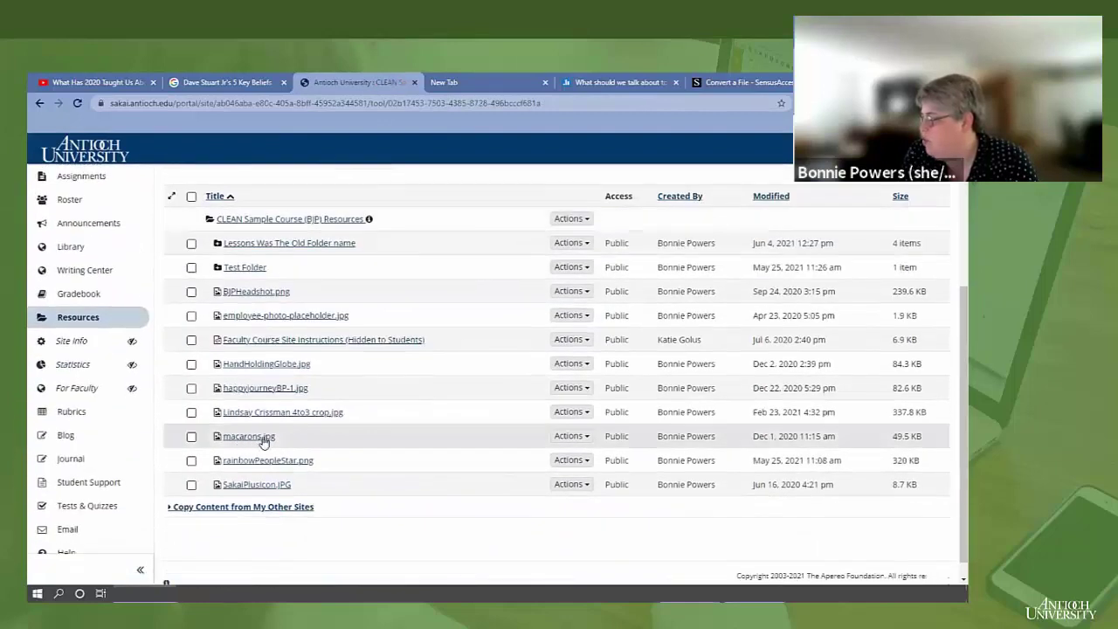
pyautogui.click(260, 245)
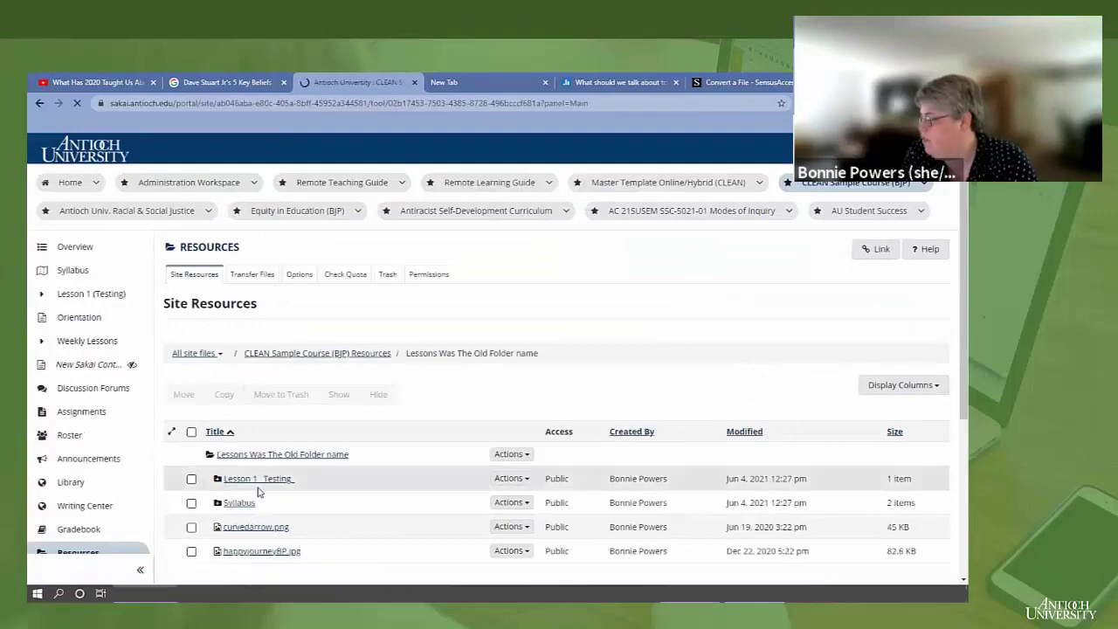
pyautogui.scroll(-3, 297, 484)
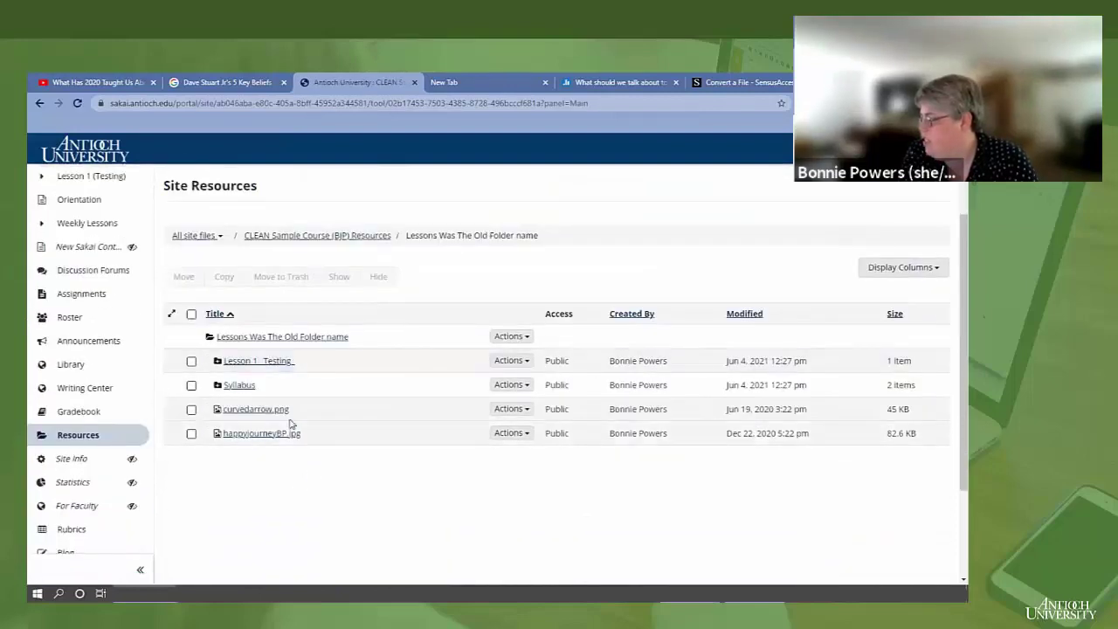
pyautogui.click(243, 386)
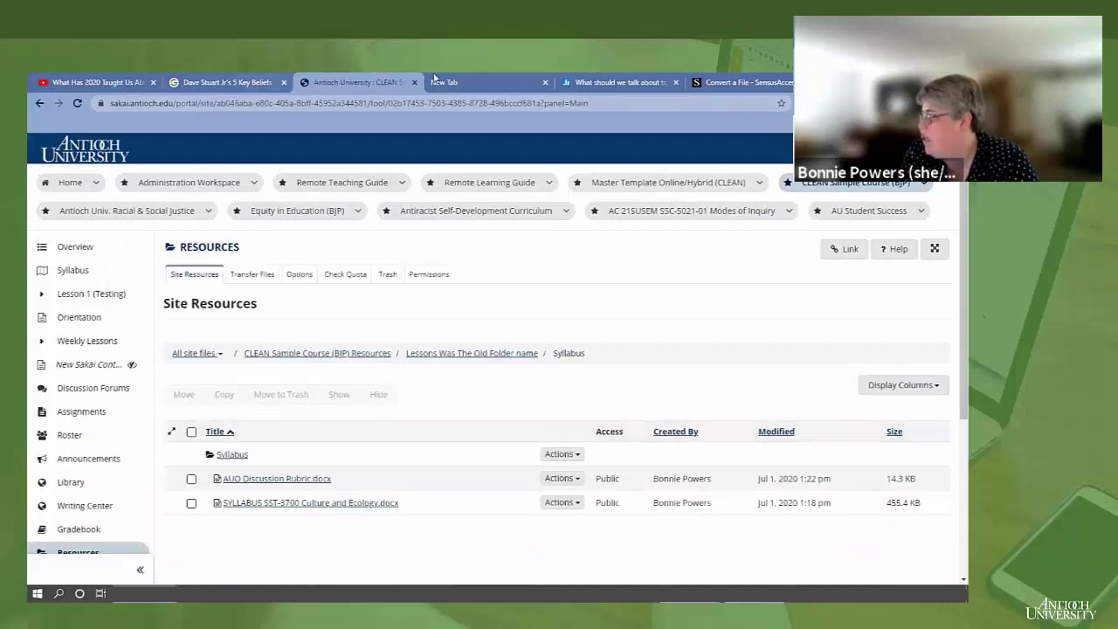
# Step: Return to the SensusAccess Convert a File page and make Chrome full screen
pyautogui.click(738, 81)
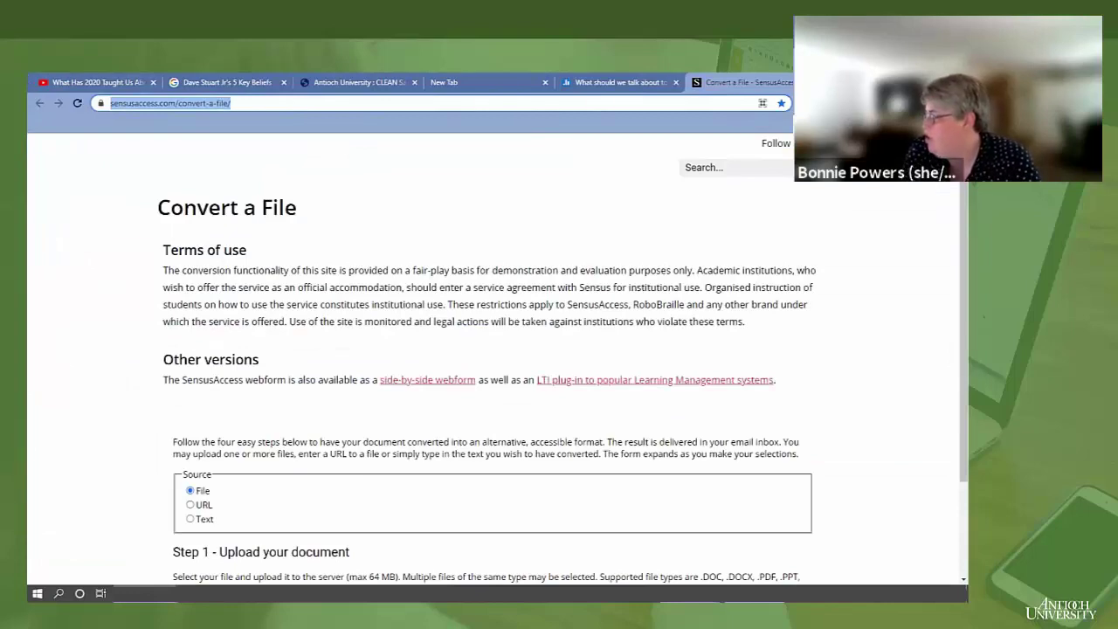
pyautogui.press('F11')
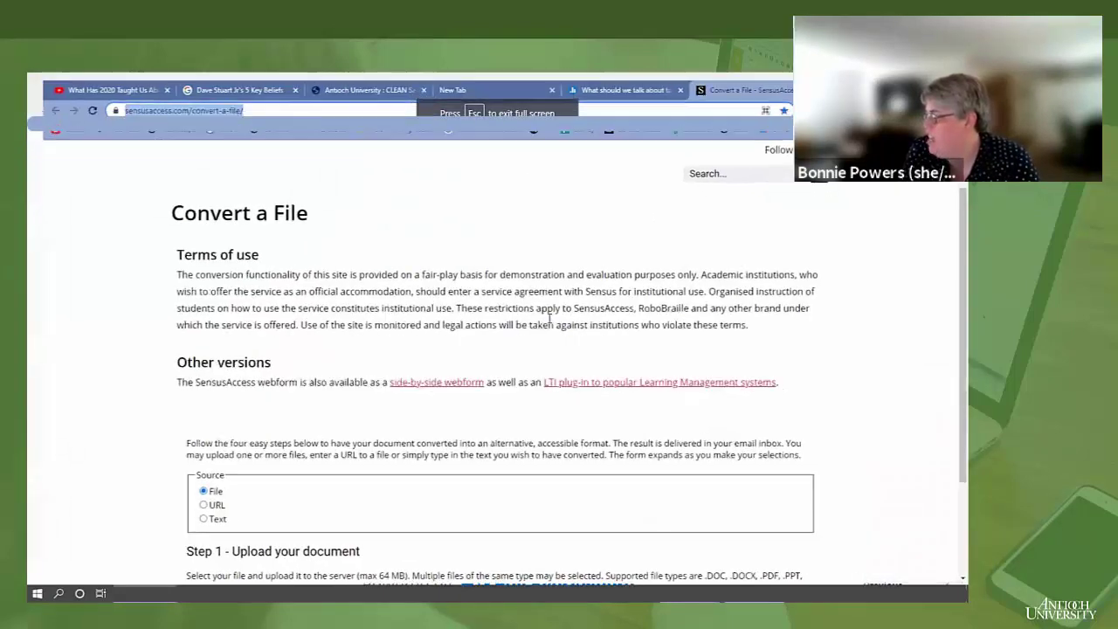
pyautogui.scroll(-2, 437, 341)
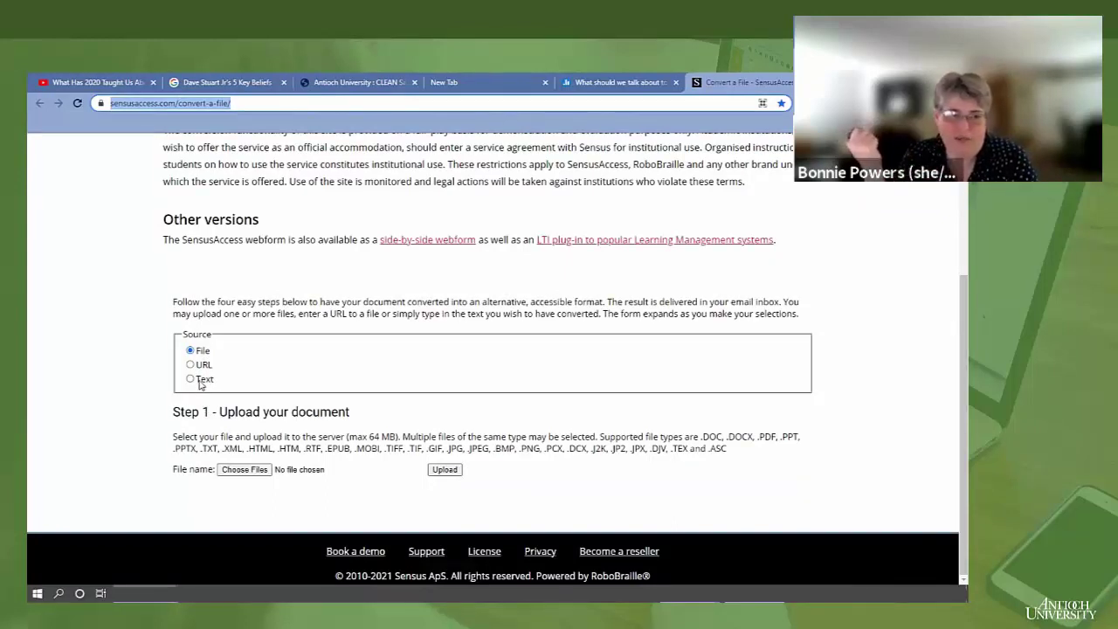
# Step: Pick Syllabus-COUN-1234-Spring20201.pdf from the AT (local) folder as the file to convert
pyautogui.click(248, 468)
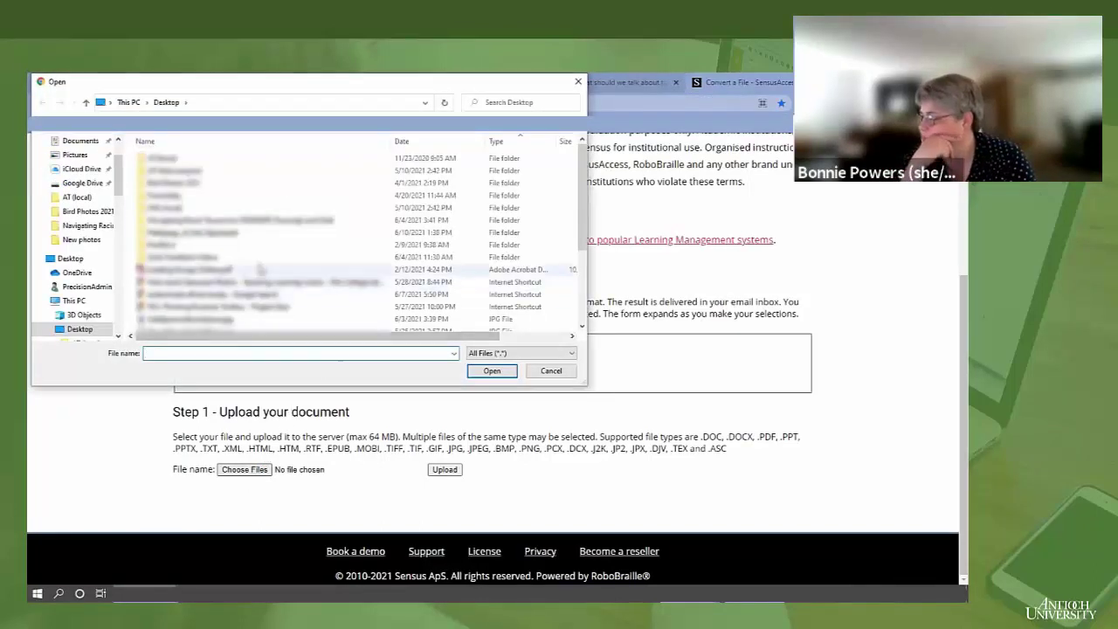
pyautogui.scroll(-3, 260, 266)
pyautogui.scroll(3, 260, 266)
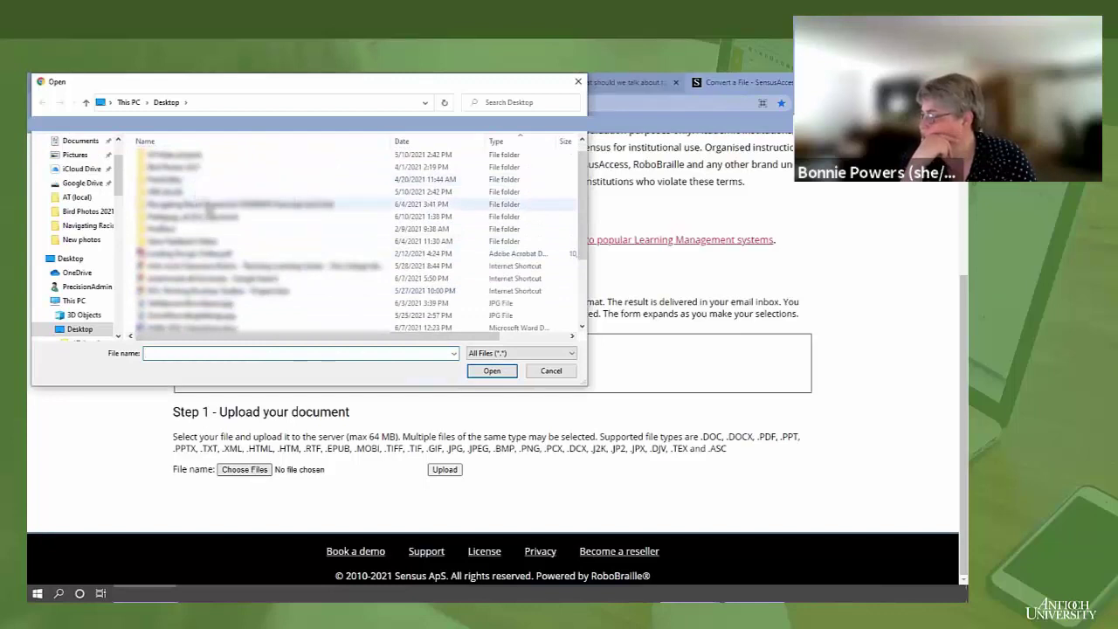
pyautogui.scroll(1, 208, 211)
pyautogui.doubleClick(164, 161)
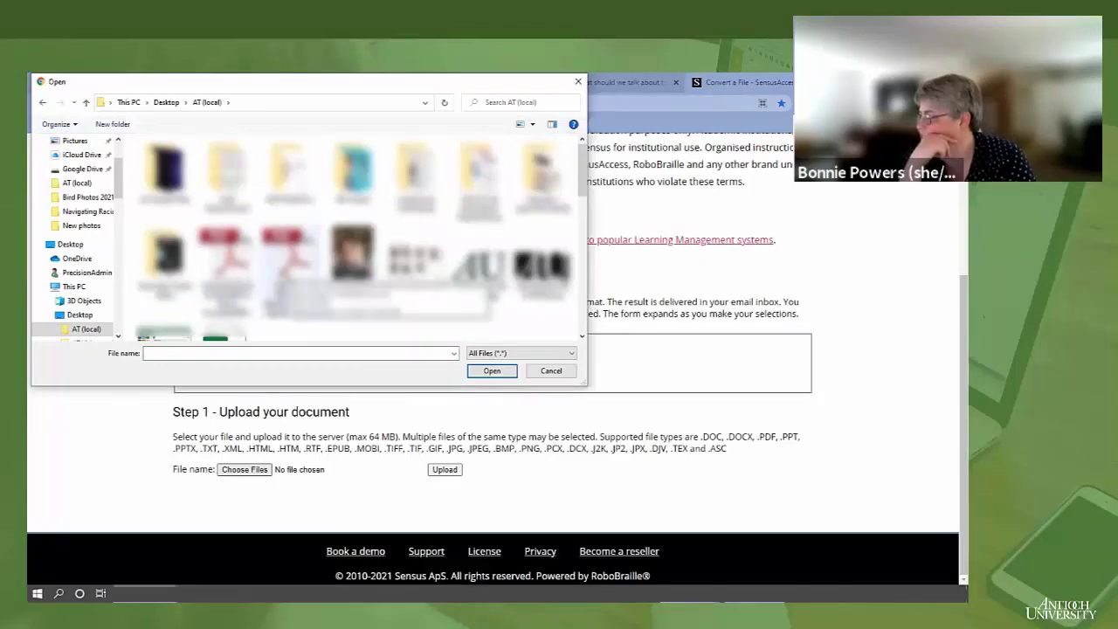
pyautogui.scroll(-1, 359, 235)
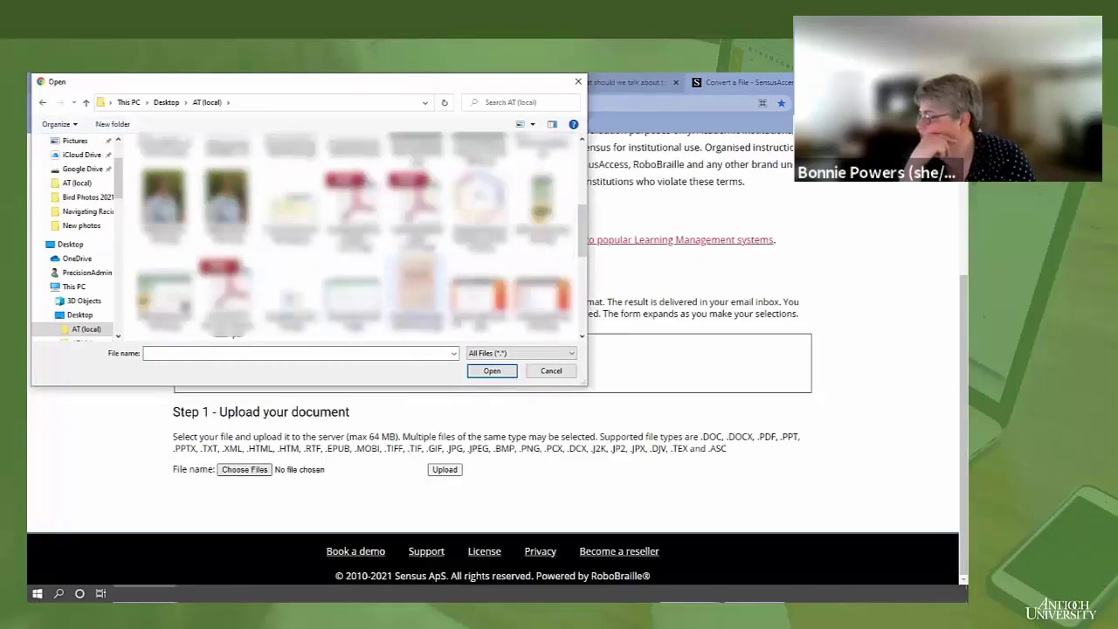
pyautogui.scroll(-1, 358, 236)
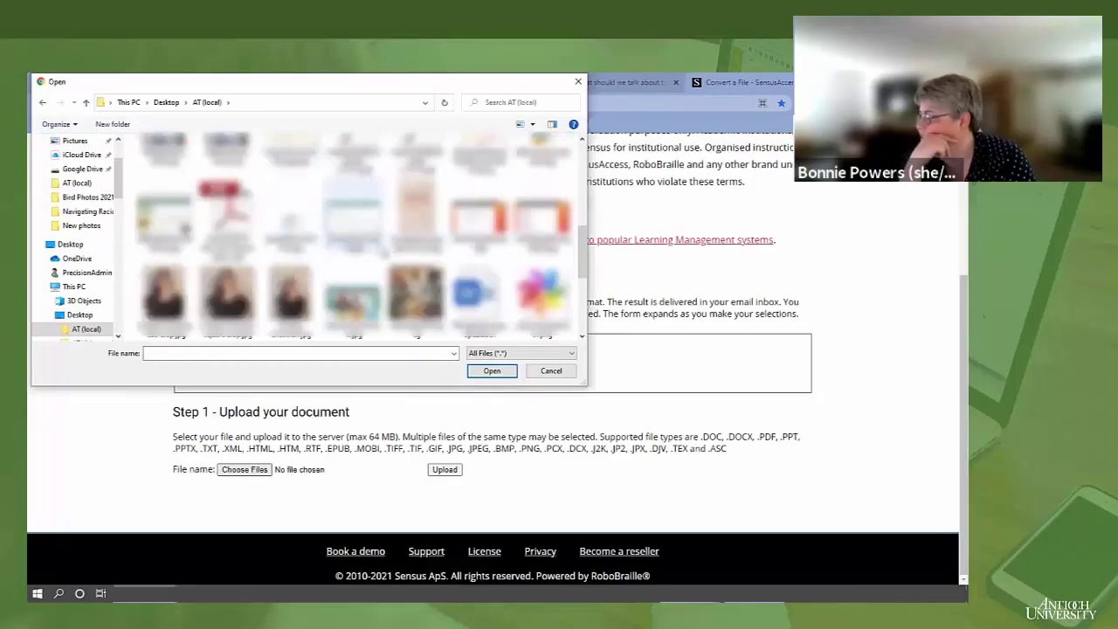
pyautogui.scroll(-2, 359, 236)
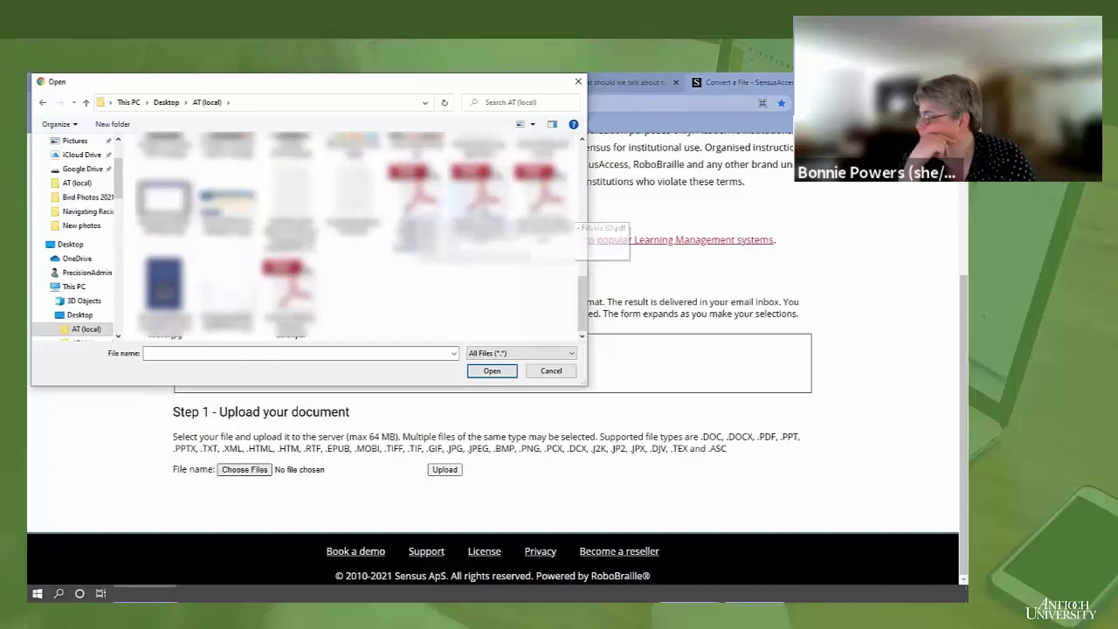
pyautogui.click(479, 203)
# Step: Upload the chosen syllabus PDF and select Accessibility conversion
pyautogui.click(491, 370)
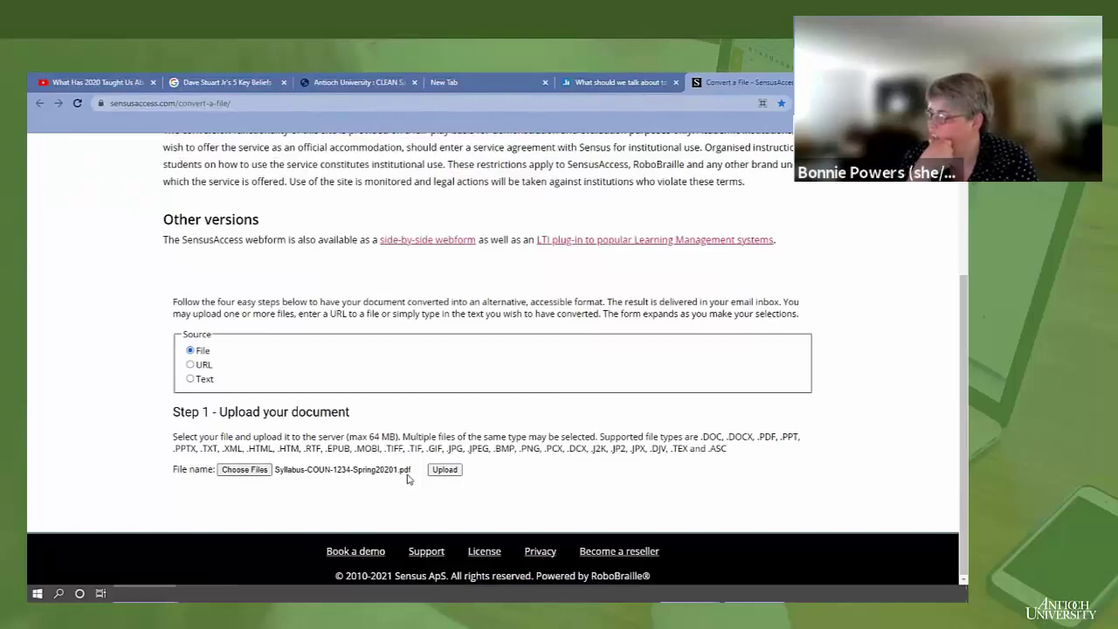
pyautogui.click(443, 469)
pyautogui.scroll(-3, 410, 446)
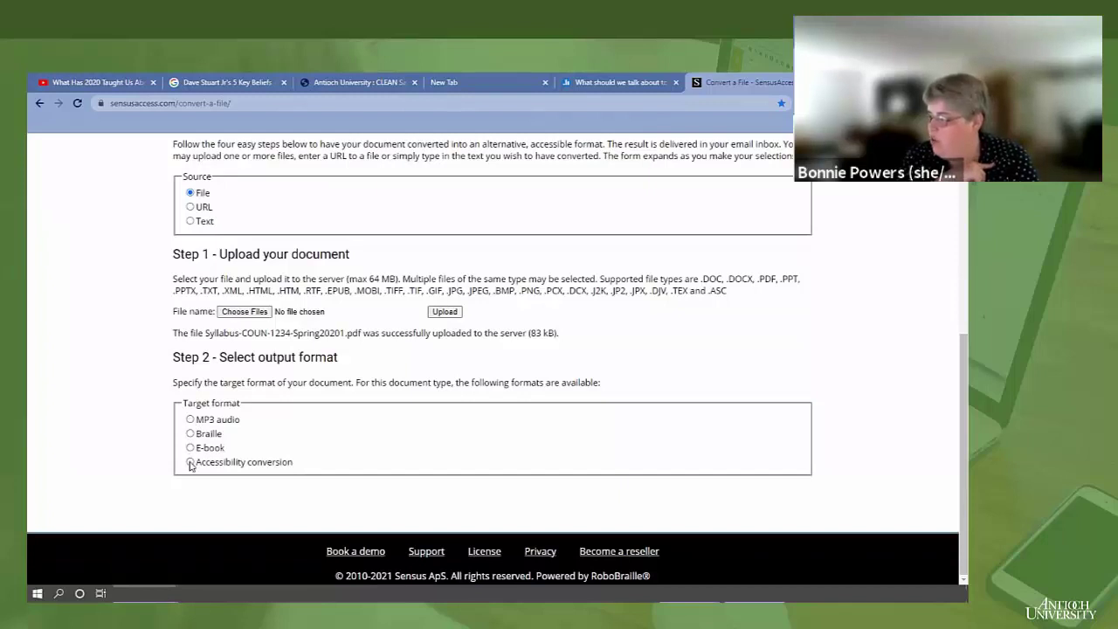
pyautogui.click(191, 462)
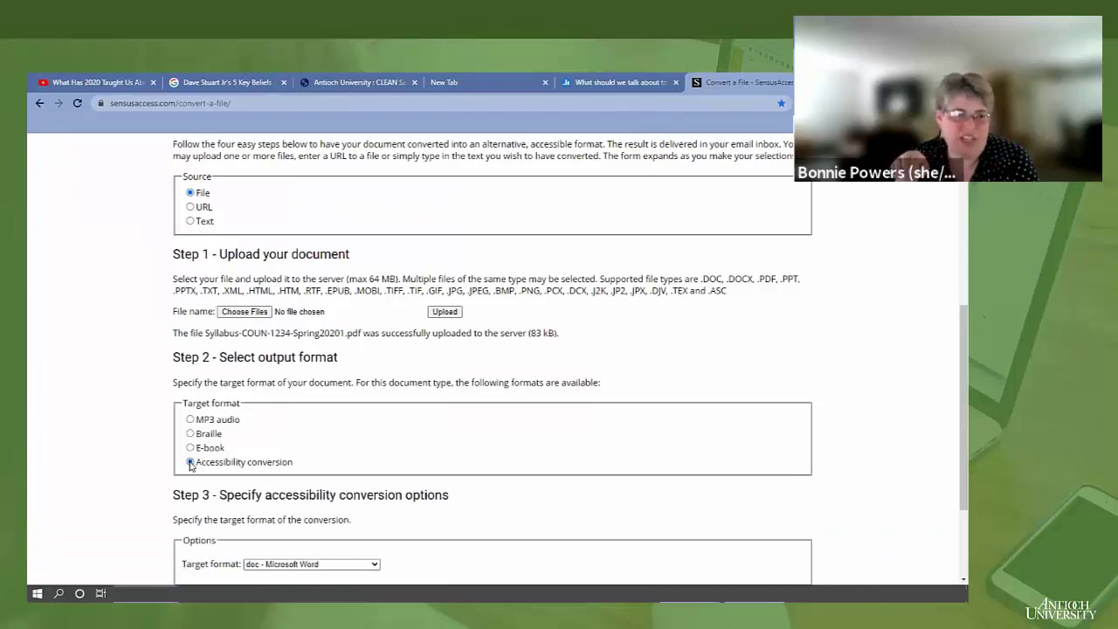
# Step: Set the target format to Tagged PDF (text over image) and fill in the user's email from autofill
pyautogui.scroll(-2, 282, 439)
pyautogui.click(286, 425)
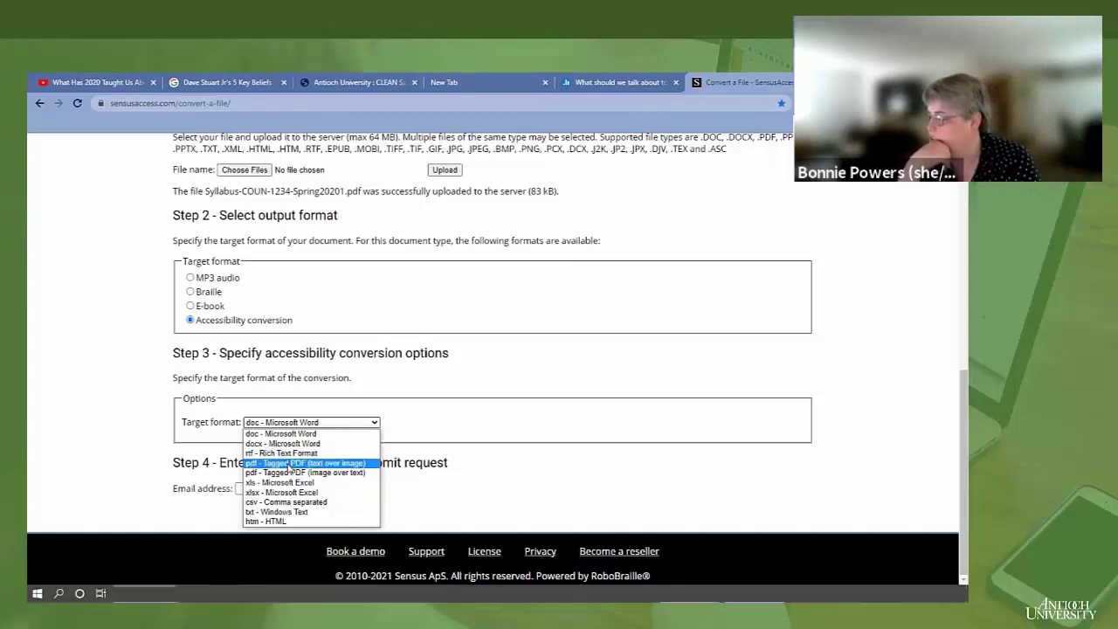
pyautogui.click(289, 464)
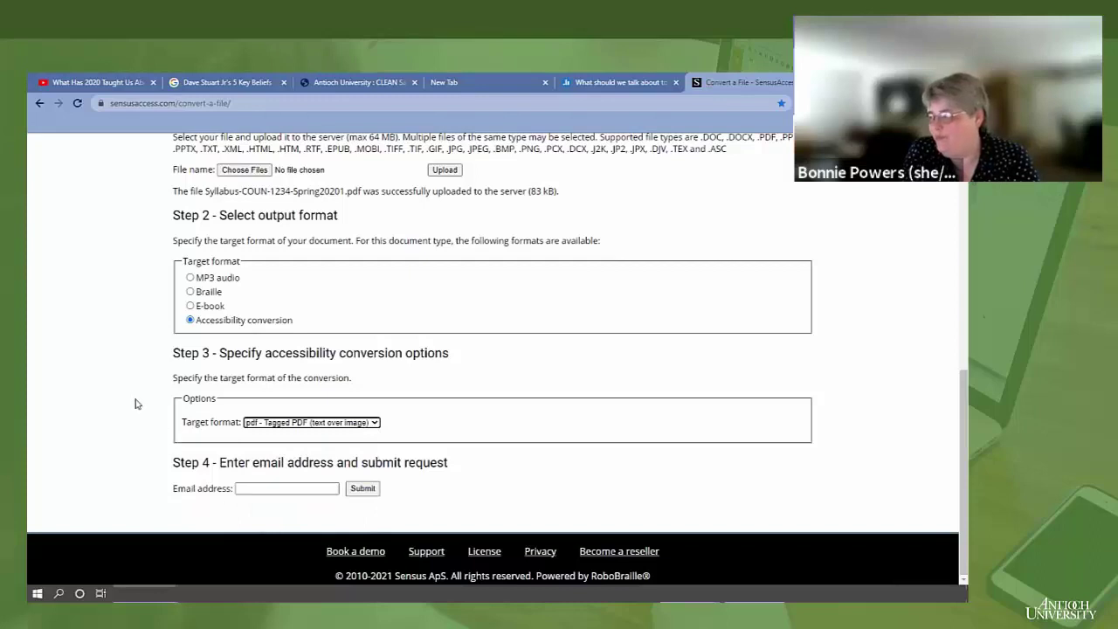
pyautogui.click(245, 487)
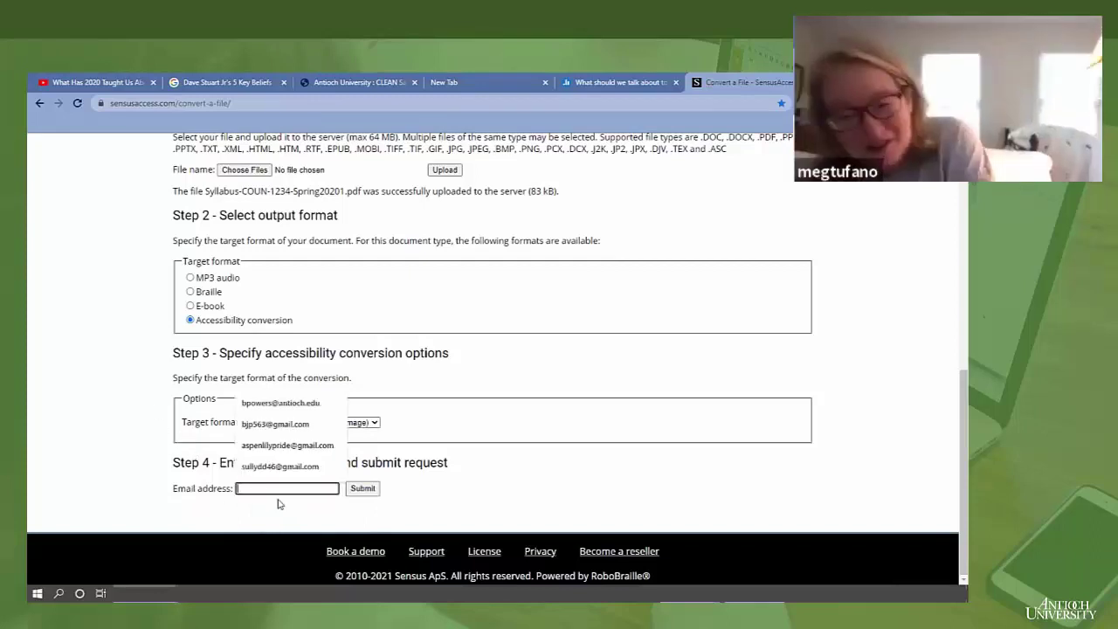
pyautogui.click(270, 405)
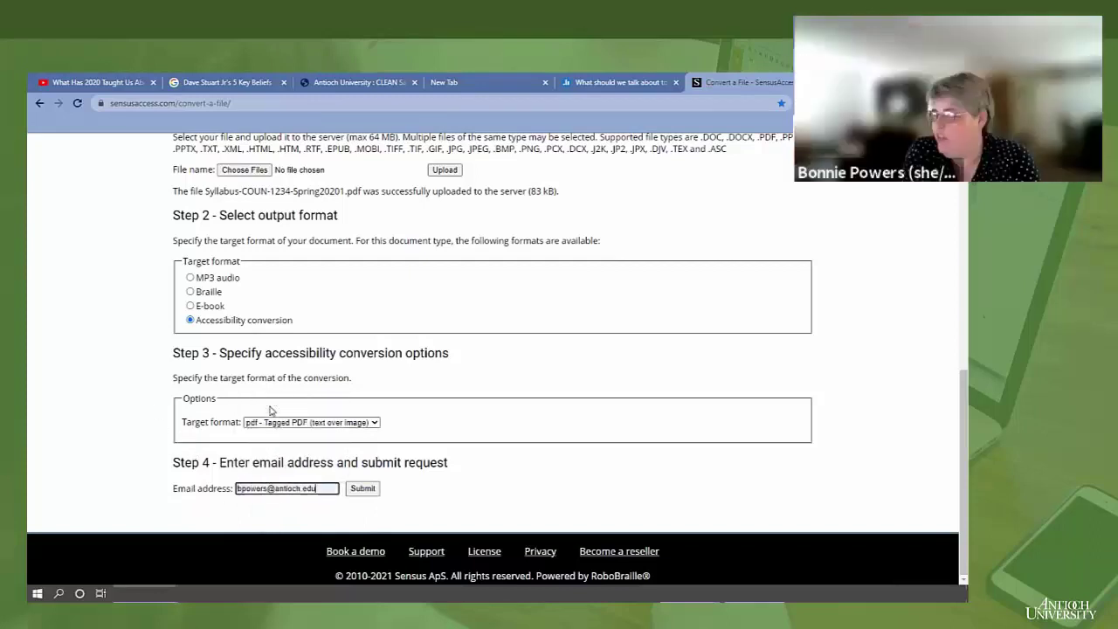
# Step: Submit the conversion, review the receipt details, then go back to the Poll Everywhere poll
pyautogui.click(354, 489)
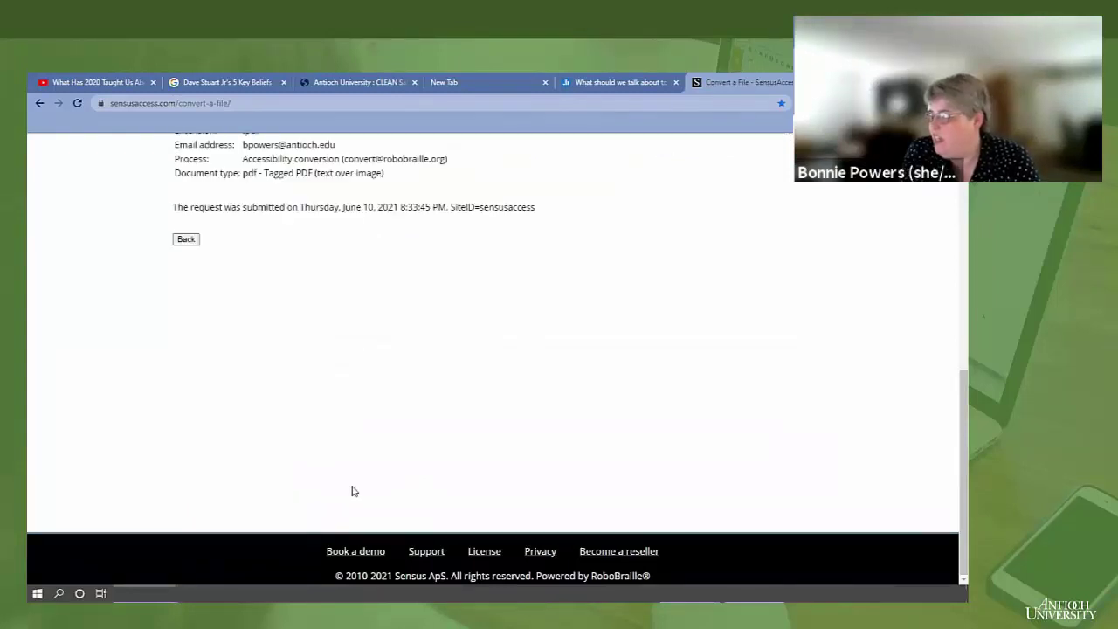
pyautogui.scroll(3, 332, 459)
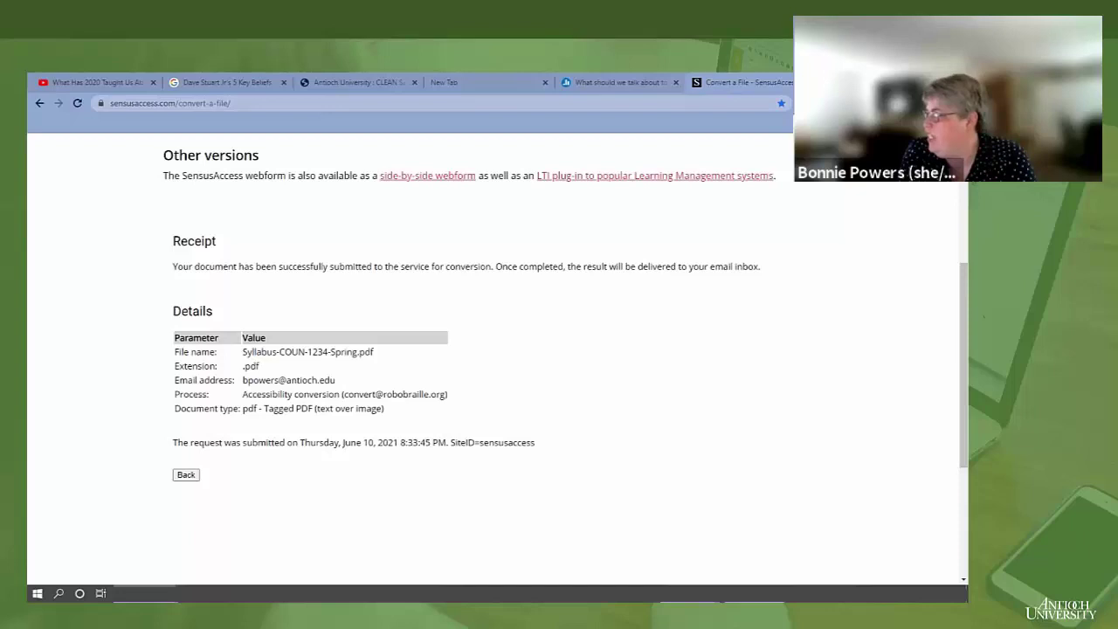
pyautogui.click(620, 82)
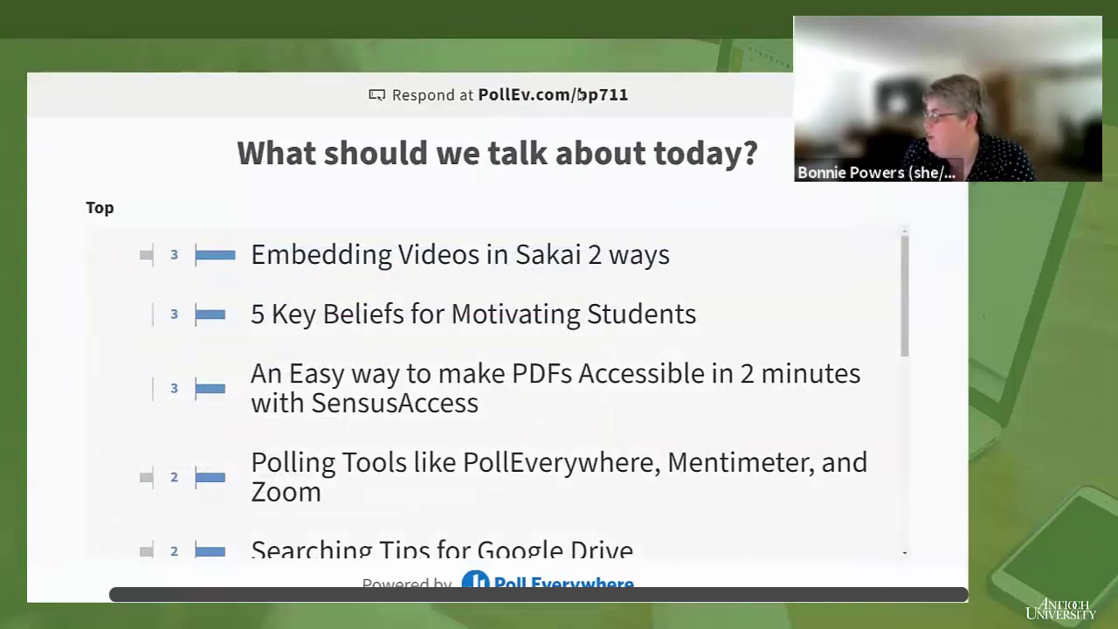
# Step: Exit full screen and open the desktop's Leading Groups Online.pdf in Adobe Reader, dismissing the untagged-document notice
pyautogui.press('Escape')
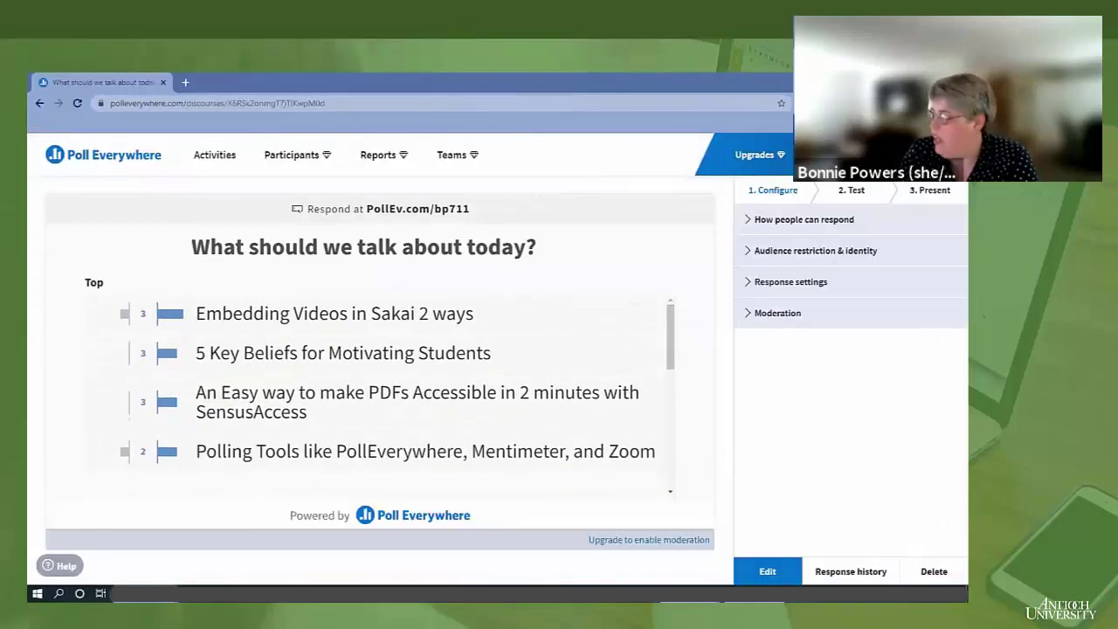
pyautogui.press('super+d')
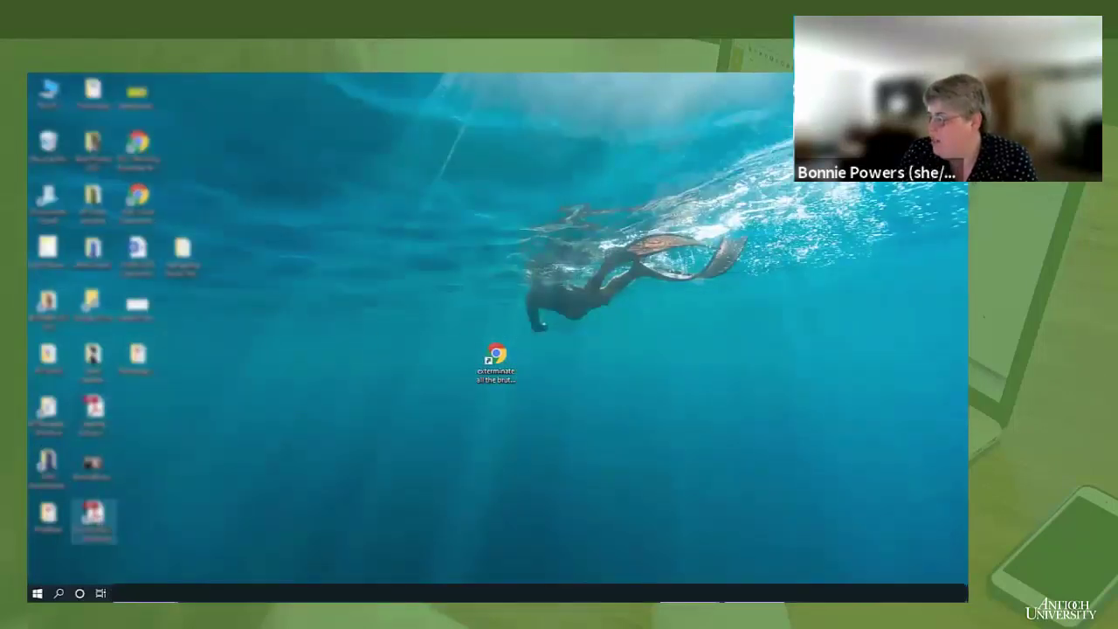
pyautogui.click(93, 408)
pyautogui.doubleClick(94, 410)
pyautogui.click(611, 443)
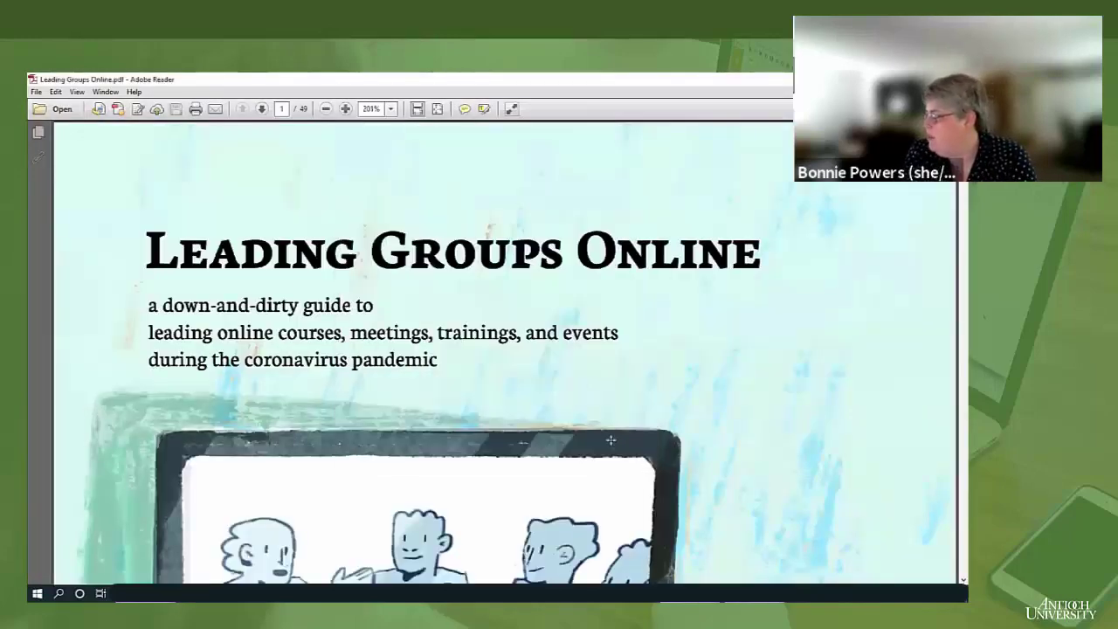
# Step: Zoom out, scroll to the copyright page (page 4), and select its first line
pyautogui.scroll(-2, 373, 291)
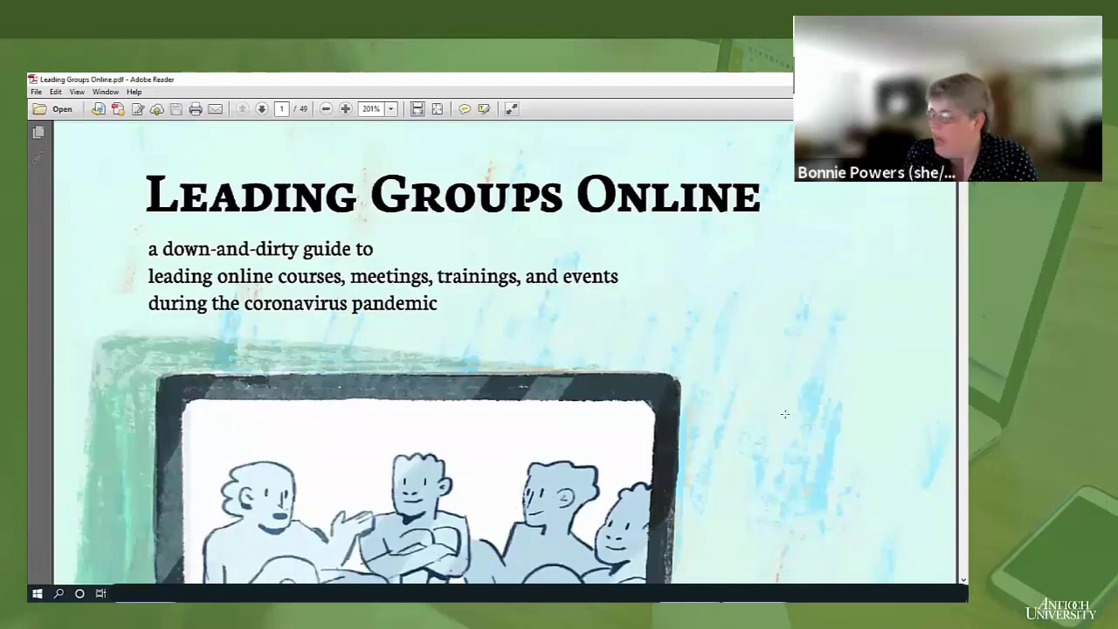
pyautogui.scroll(-10, 346, 405)
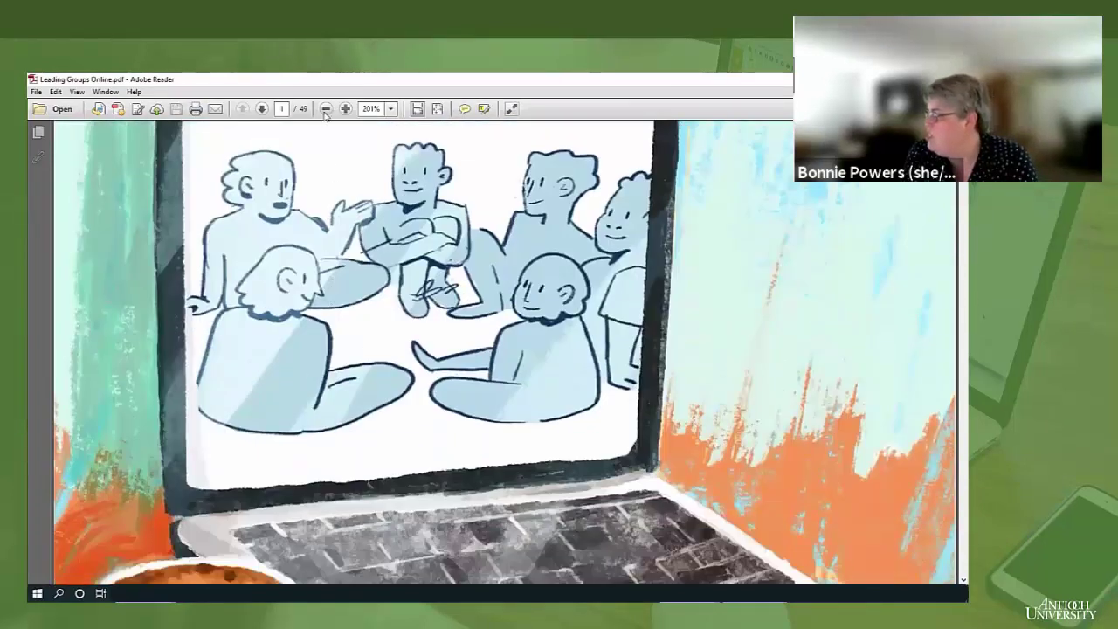
pyautogui.click(326, 108)
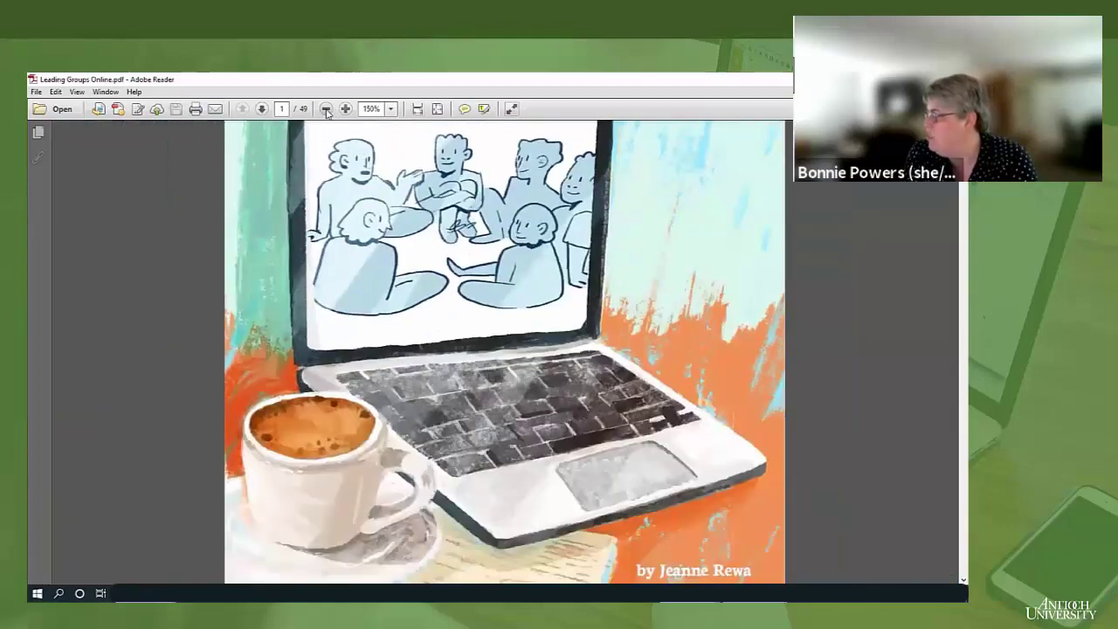
pyautogui.scroll(-15, 430, 341)
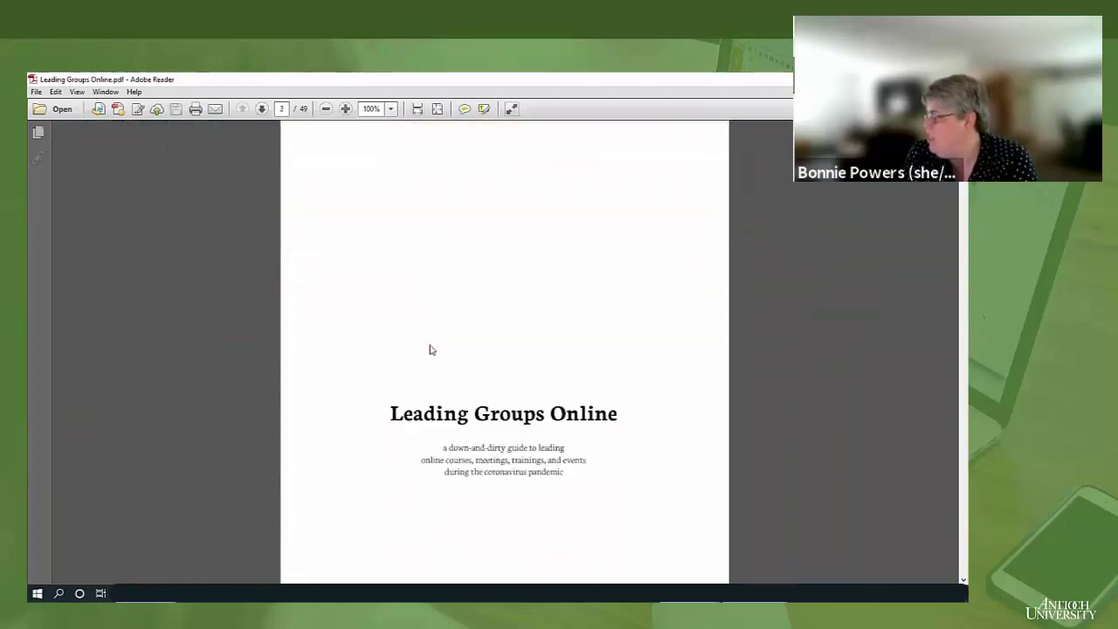
pyautogui.scroll(-10, 370, 266)
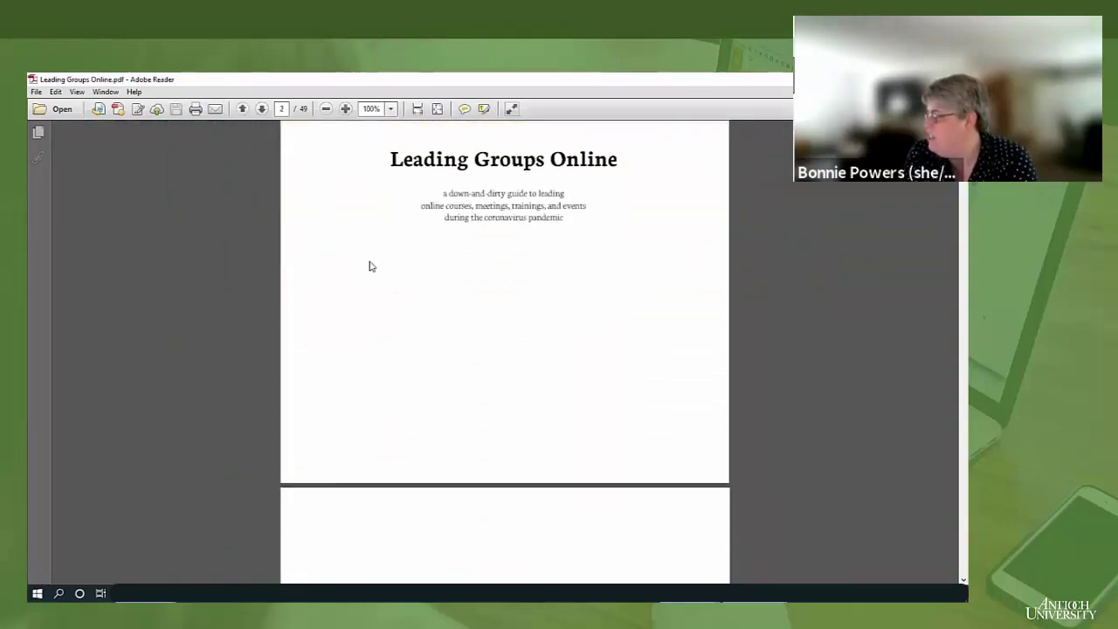
pyautogui.scroll(-10, 371, 266)
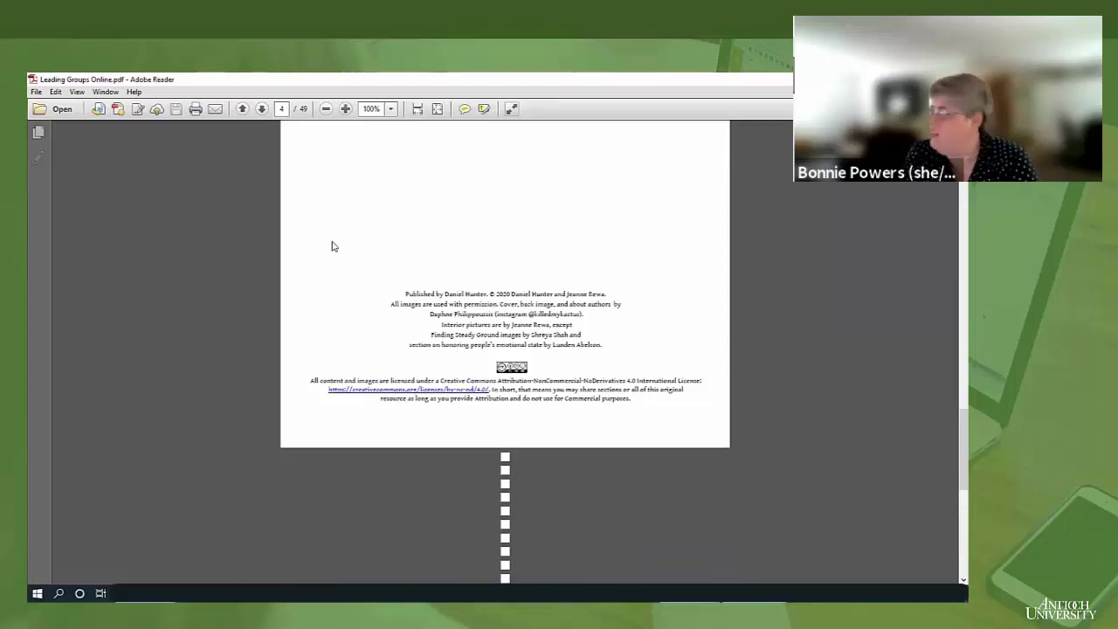
pyautogui.moveTo(394, 289); pyautogui.dragTo(398, 289)
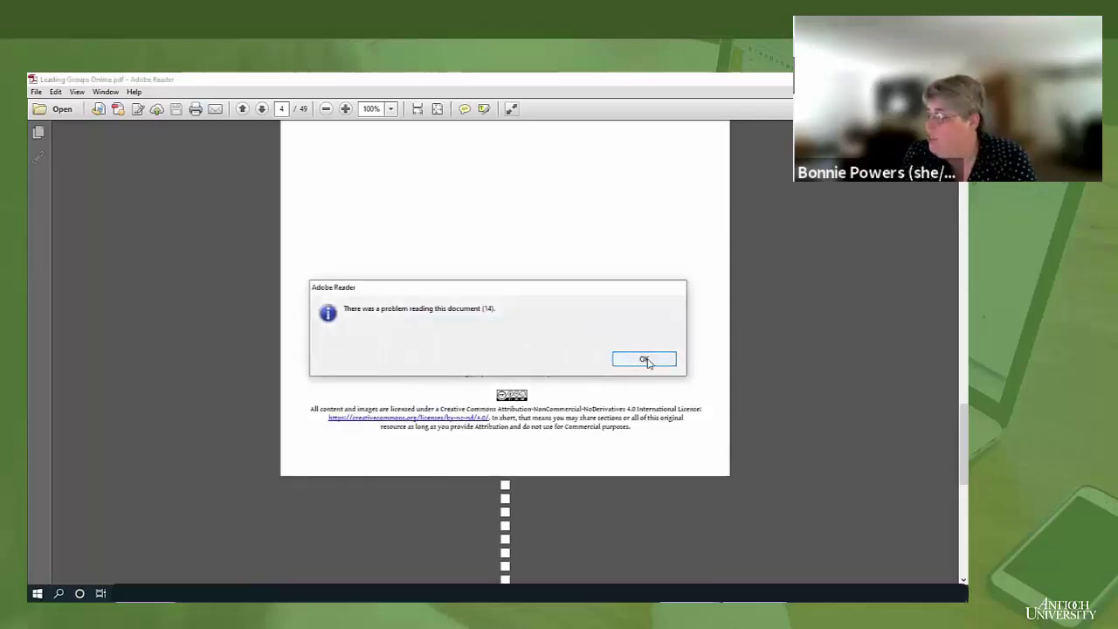
# Step: Dismiss the 'problem reading this document (14)' error with OK
pyautogui.click(644, 360)
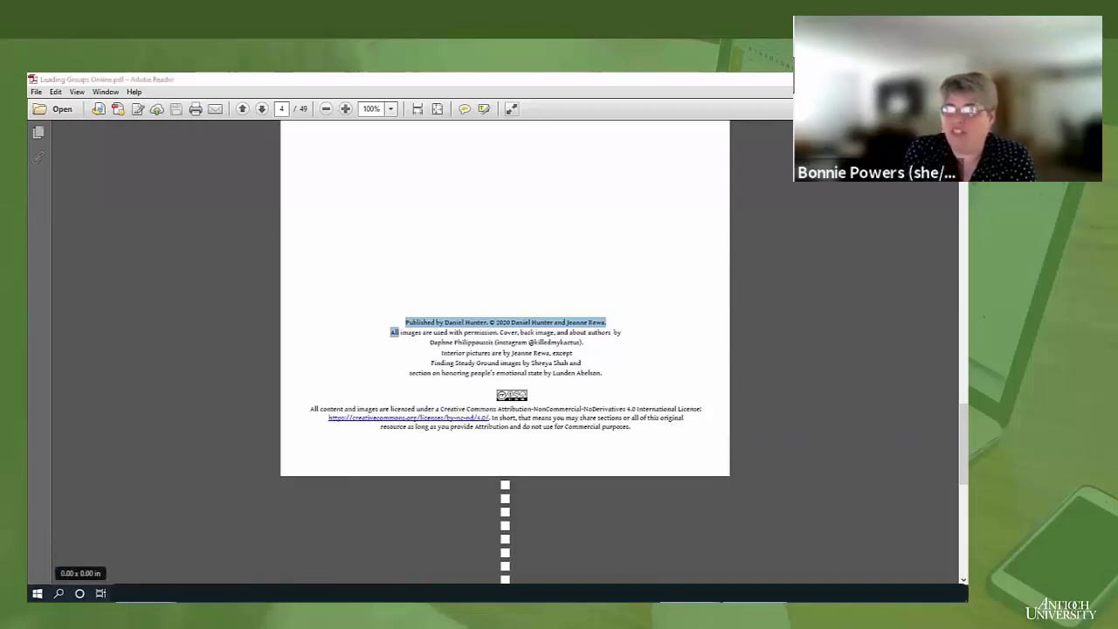
# Step: Open the SensusAccess result email in Gmail and preview the attachment rba03-Syllabus-COUN-1234-Spring.pdf
pyautogui.hotkey('alt', 'Tab')
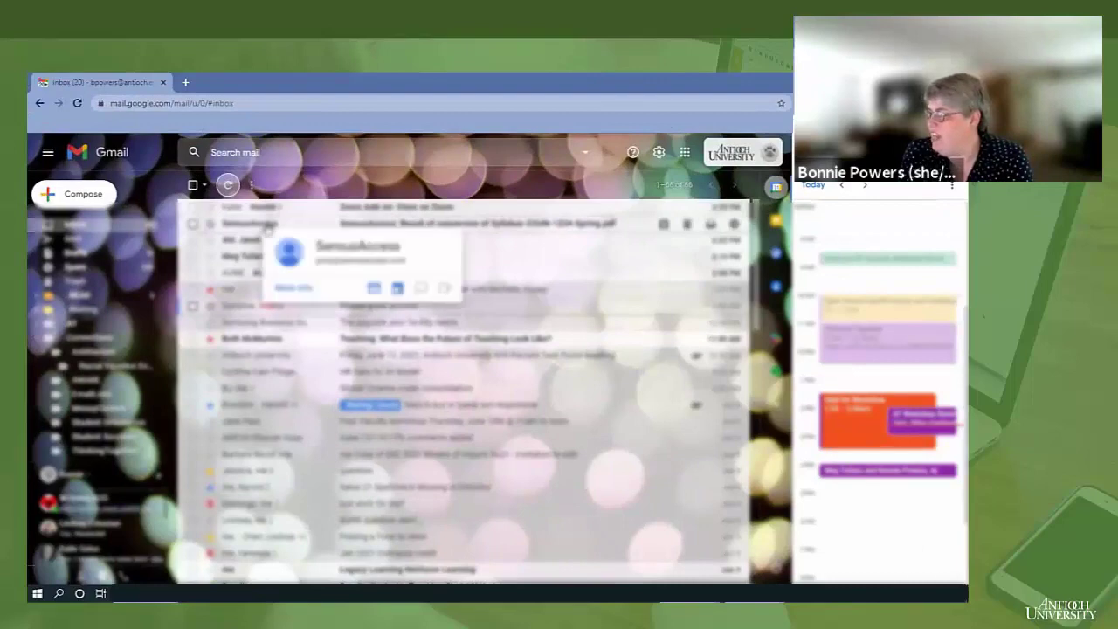
pyautogui.click(268, 225)
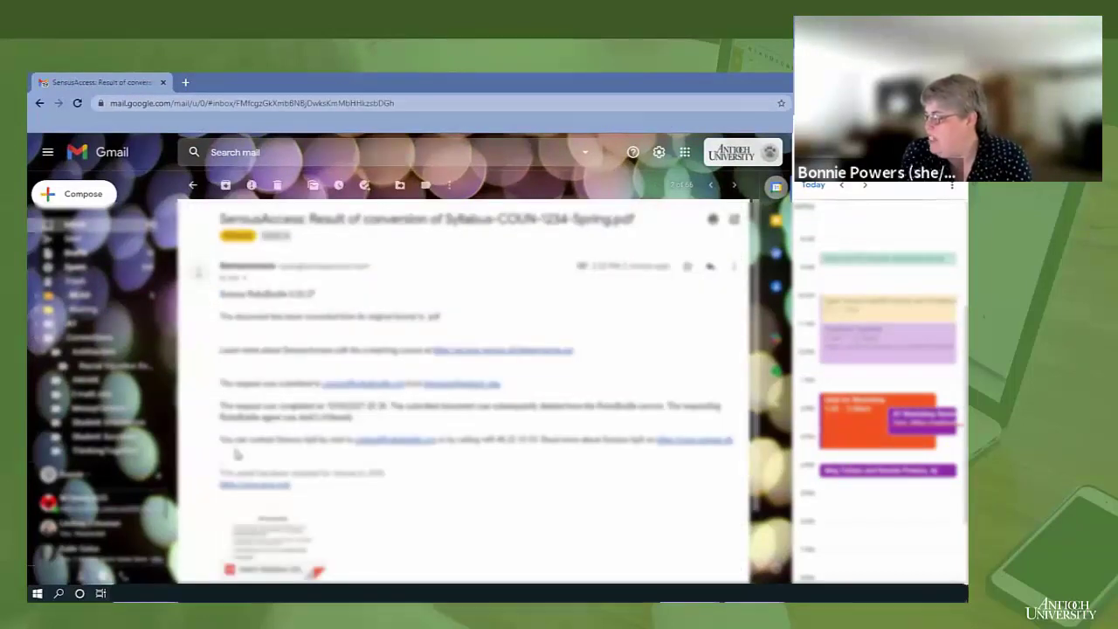
pyautogui.scroll(-2, 320, 505)
pyautogui.moveTo(279, 442)
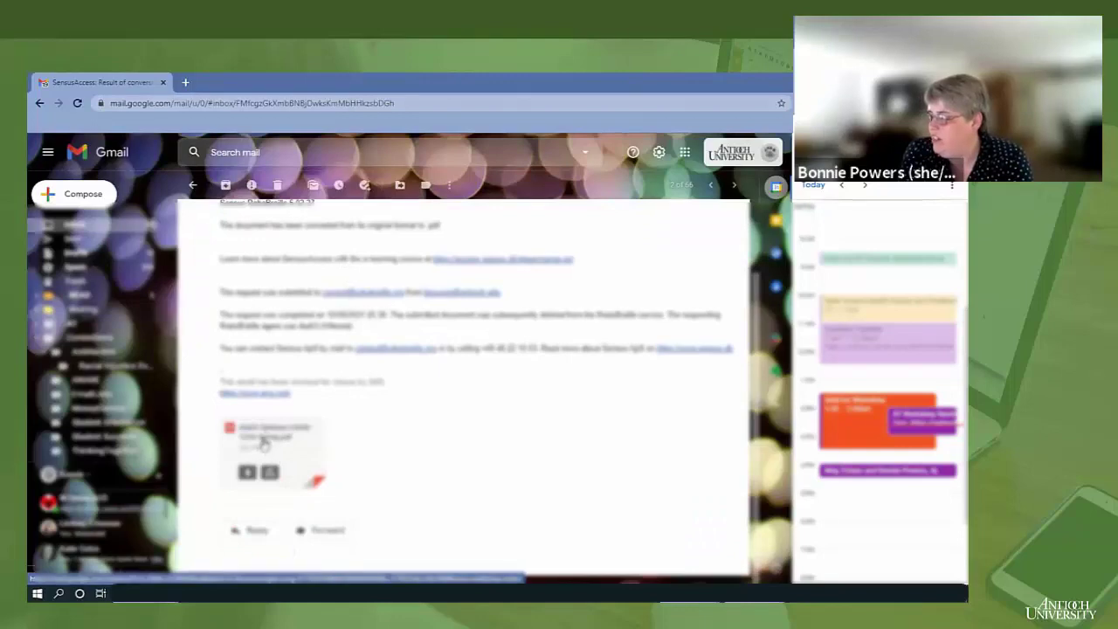
pyautogui.click(264, 449)
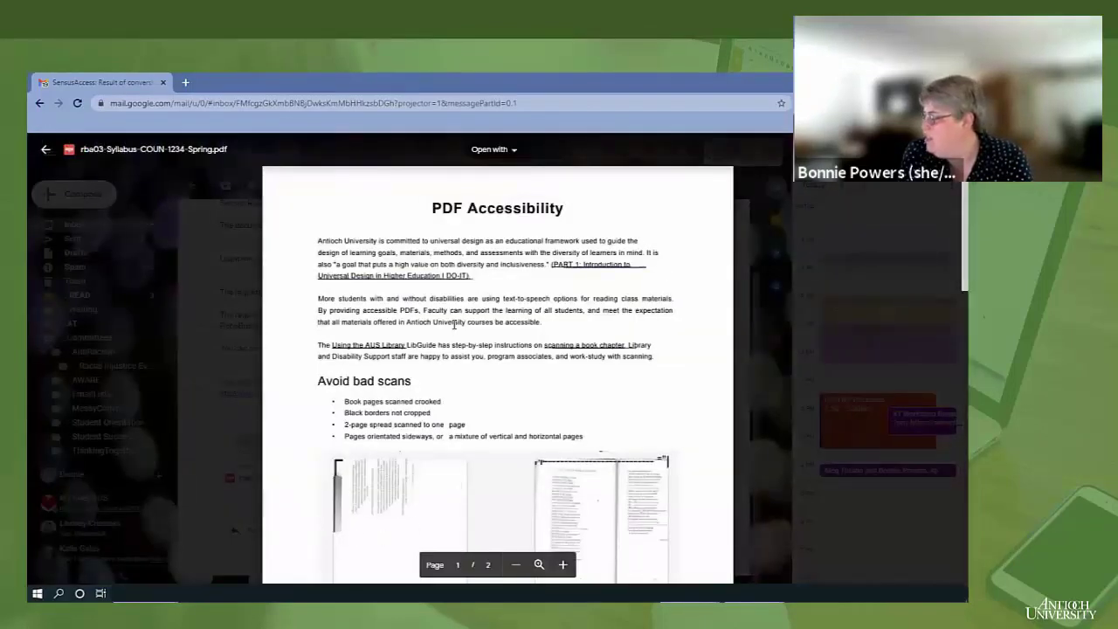
# Step: Scroll through the converted PDF preview, close it, and scroll down to the email's attachment
pyautogui.scroll(-4, 453, 324)
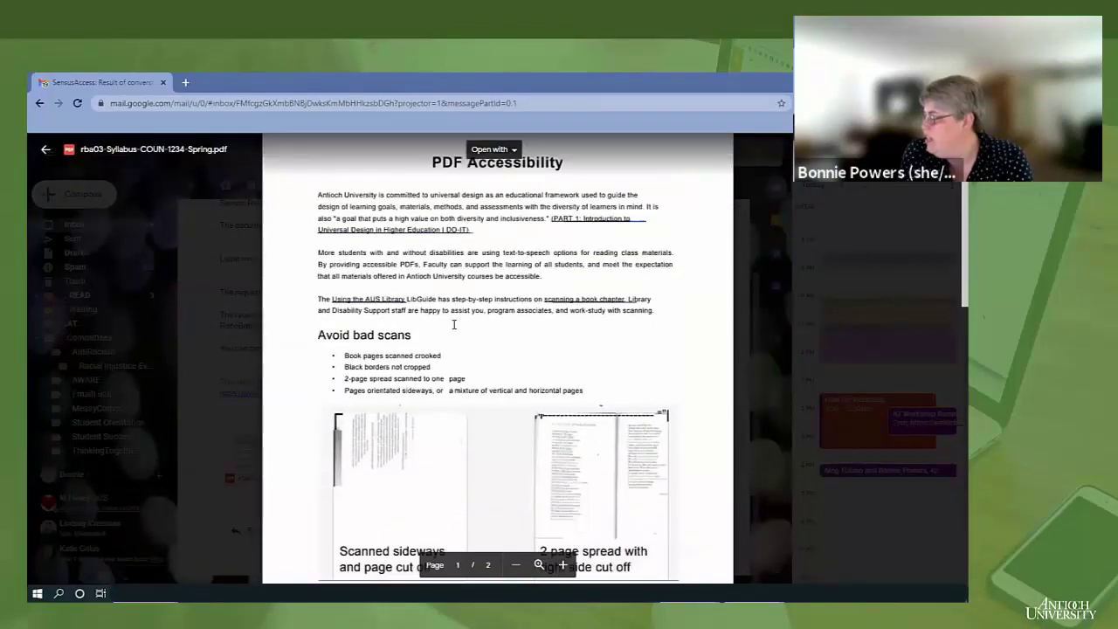
pyautogui.scroll(-9, 453, 324)
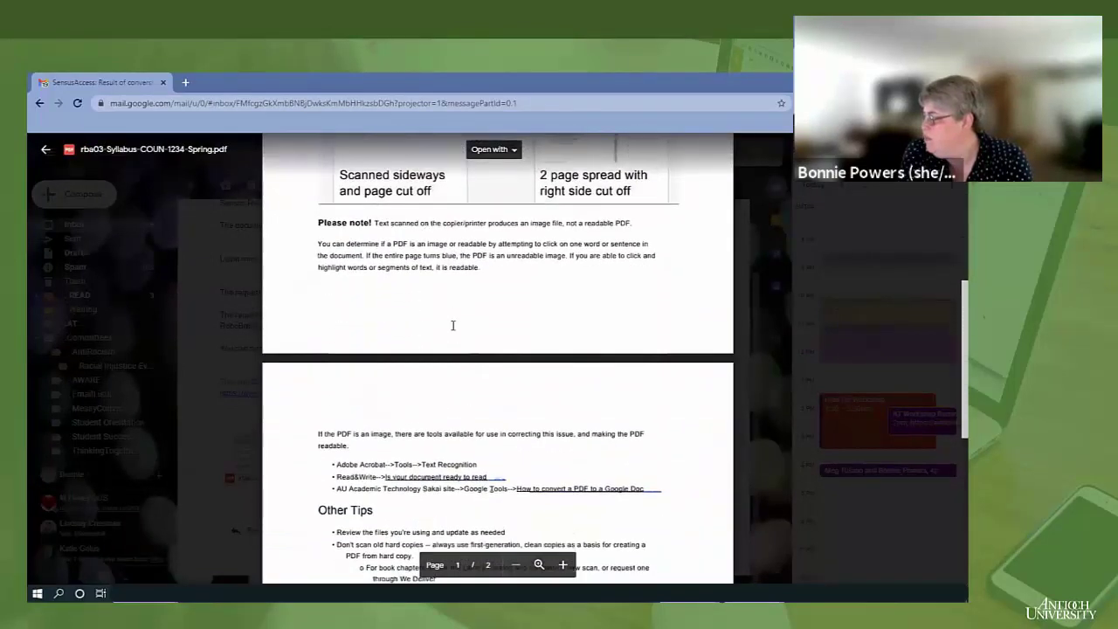
pyautogui.scroll(-5, 452, 324)
pyautogui.scroll(7, 452, 324)
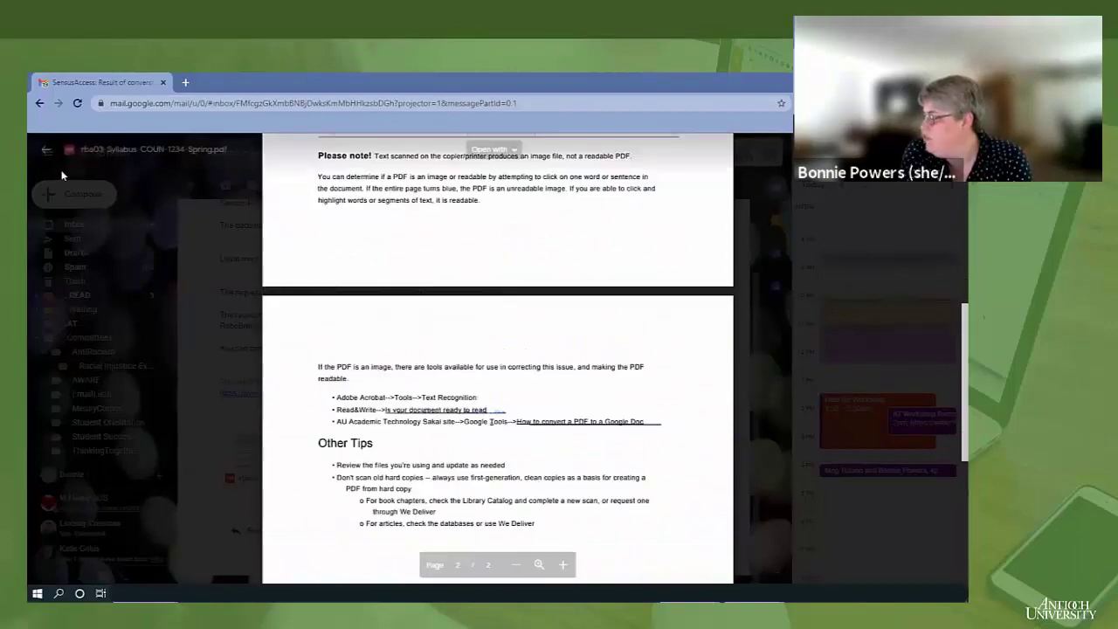
pyautogui.click(45, 153)
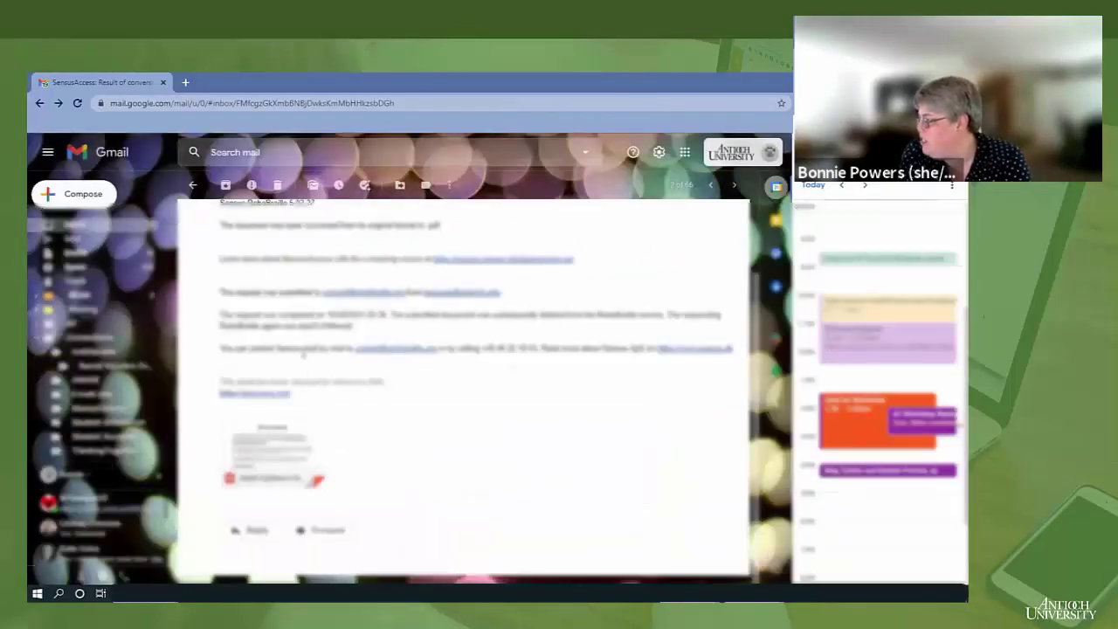
pyautogui.scroll(1, 281, 324)
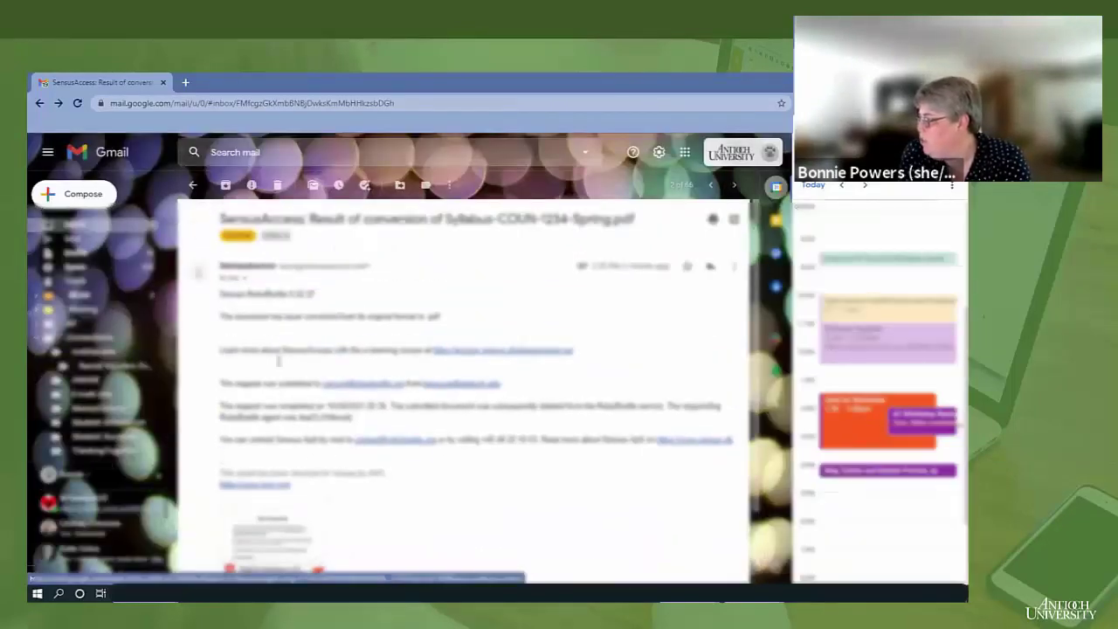
pyautogui.scroll(-1, 273, 520)
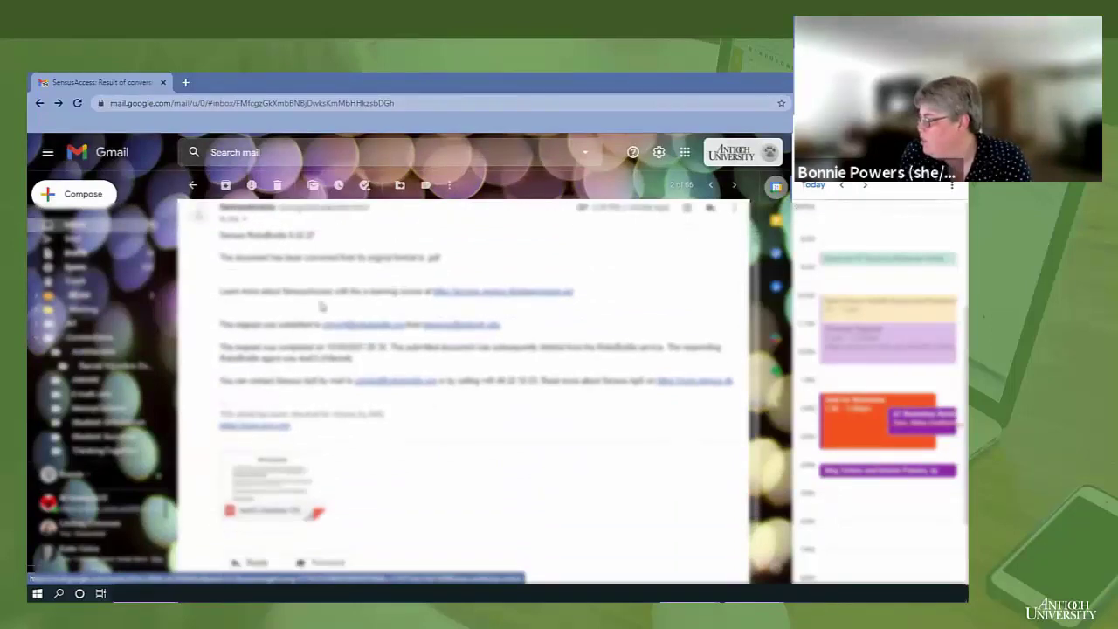
pyautogui.scroll(-1, 297, 432)
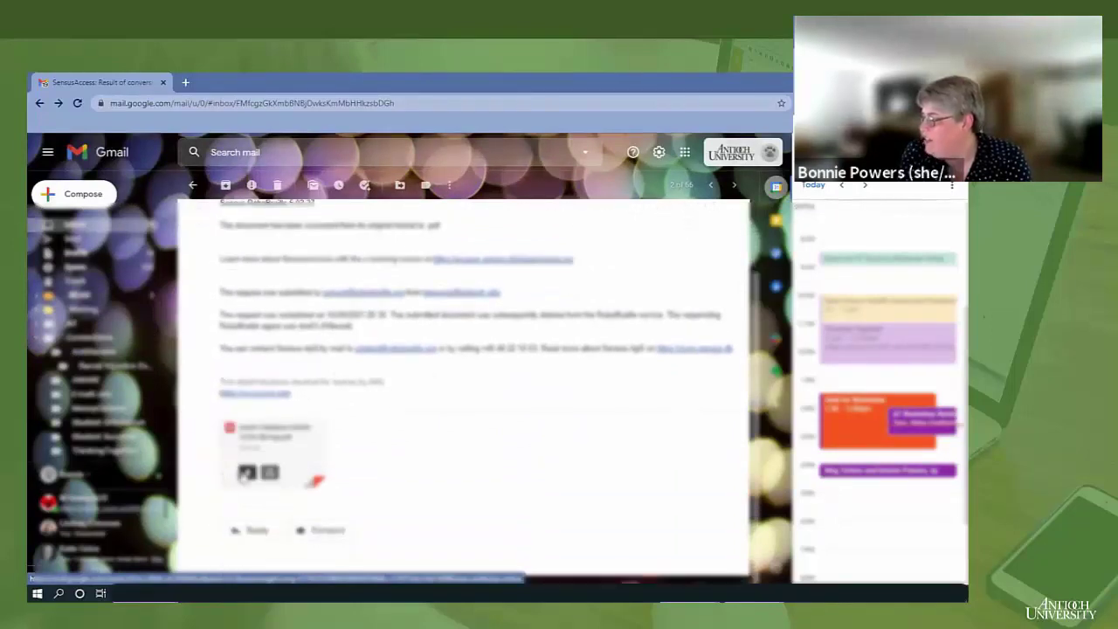
pyautogui.click(247, 473)
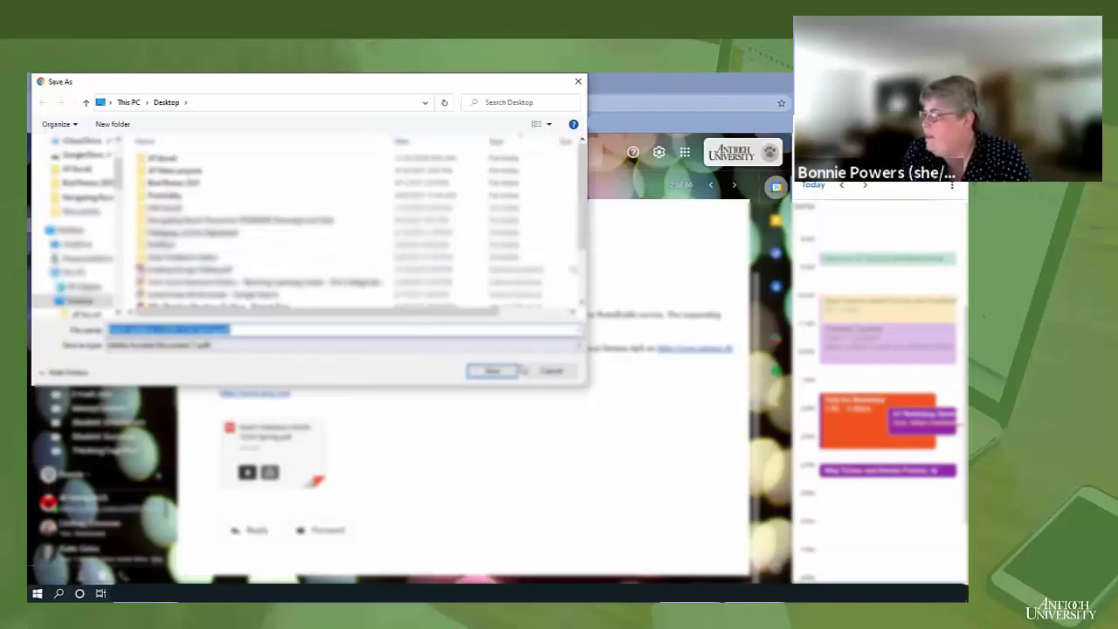
pyautogui.click(548, 370)
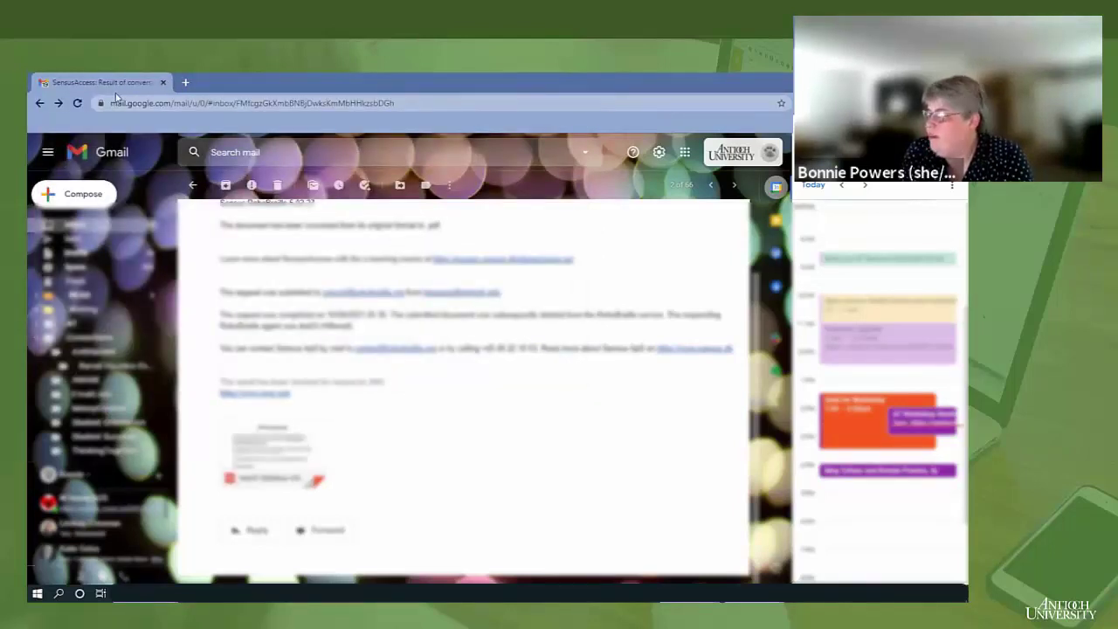
# Step: Switch back to Adobe Reader showing Leading Groups Online.pdf at page 4 of 49
pyautogui.hotkey('alt', 'Tab')
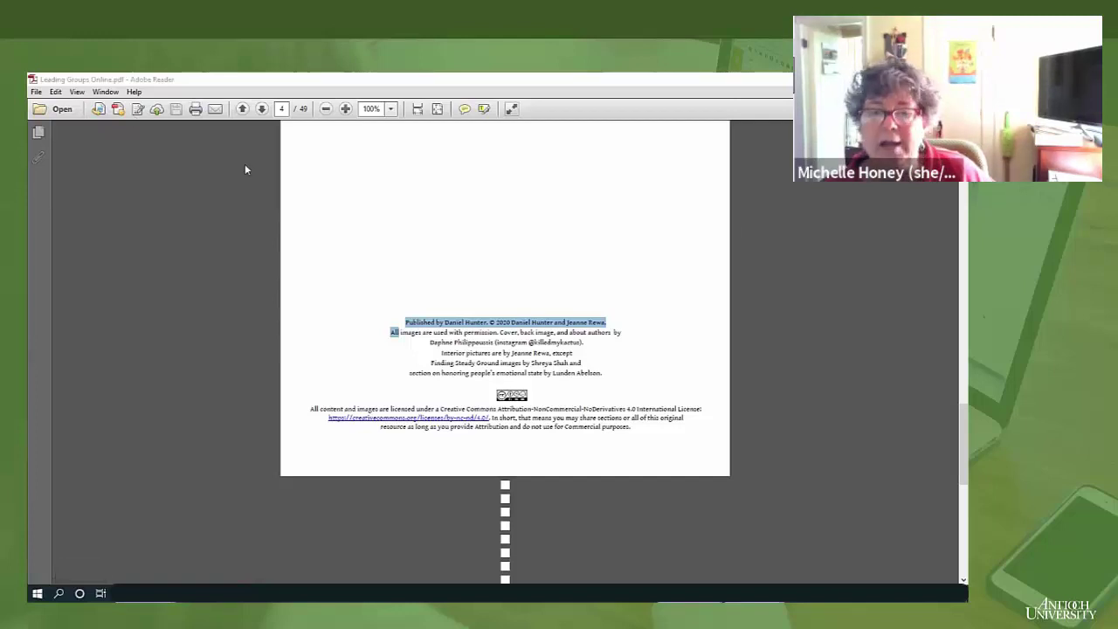
# Step: Bring the Chrome window with the 'What should we talk about today?' poll to the front
pyautogui.hotkey('alt', 'F4')
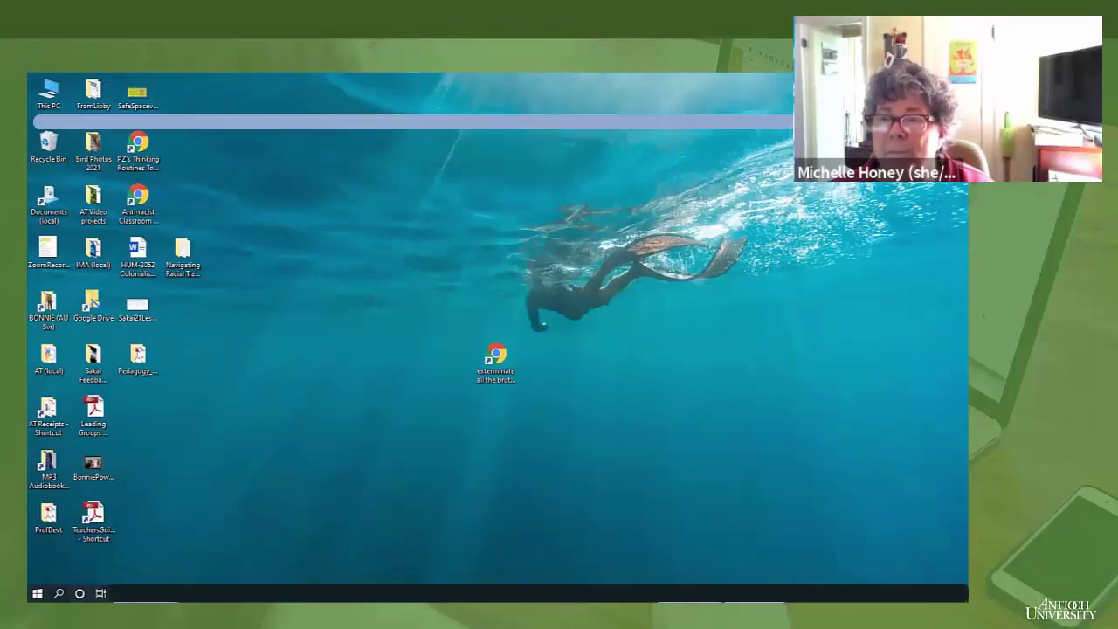
pyautogui.moveTo(133, 593)
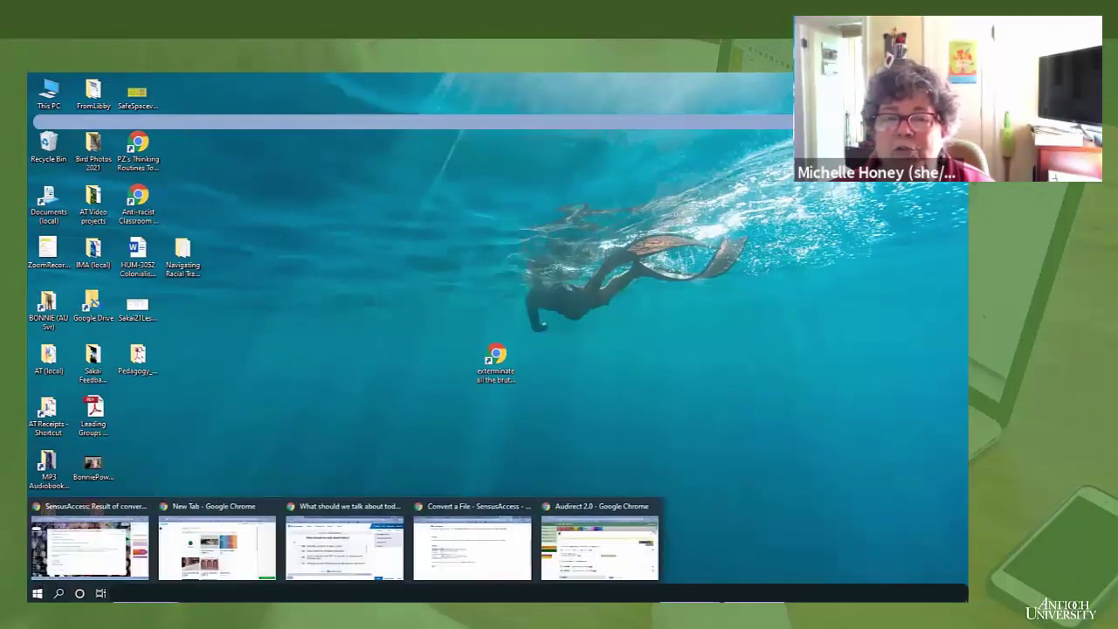
pyautogui.click(323, 554)
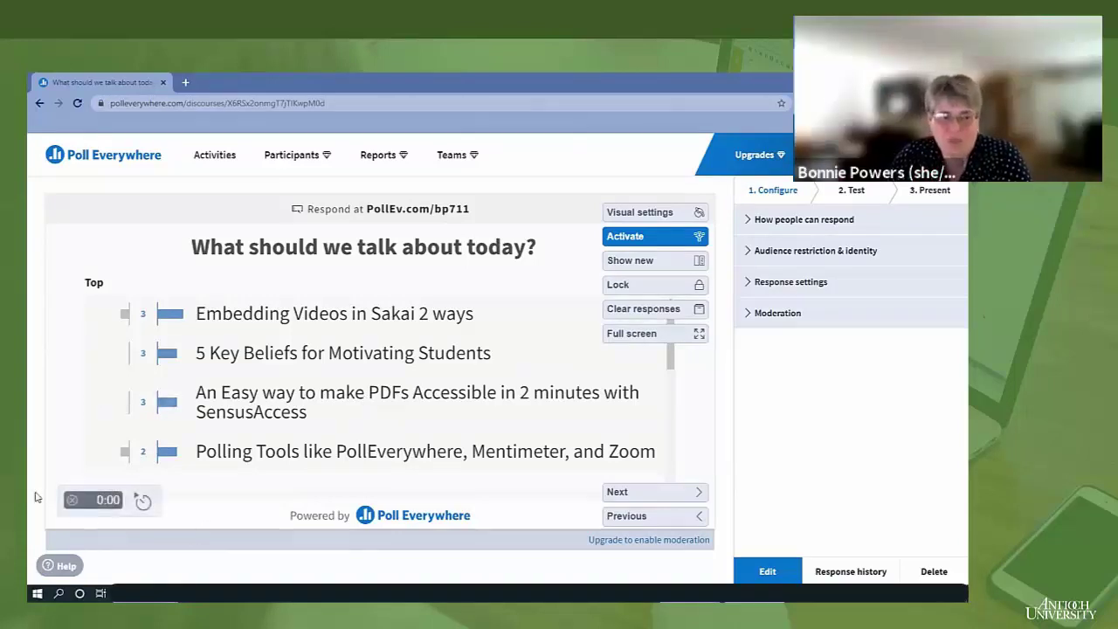
# Step: Scroll through the poll's suggested topics and their vote counts
pyautogui.moveTo(171, 405)
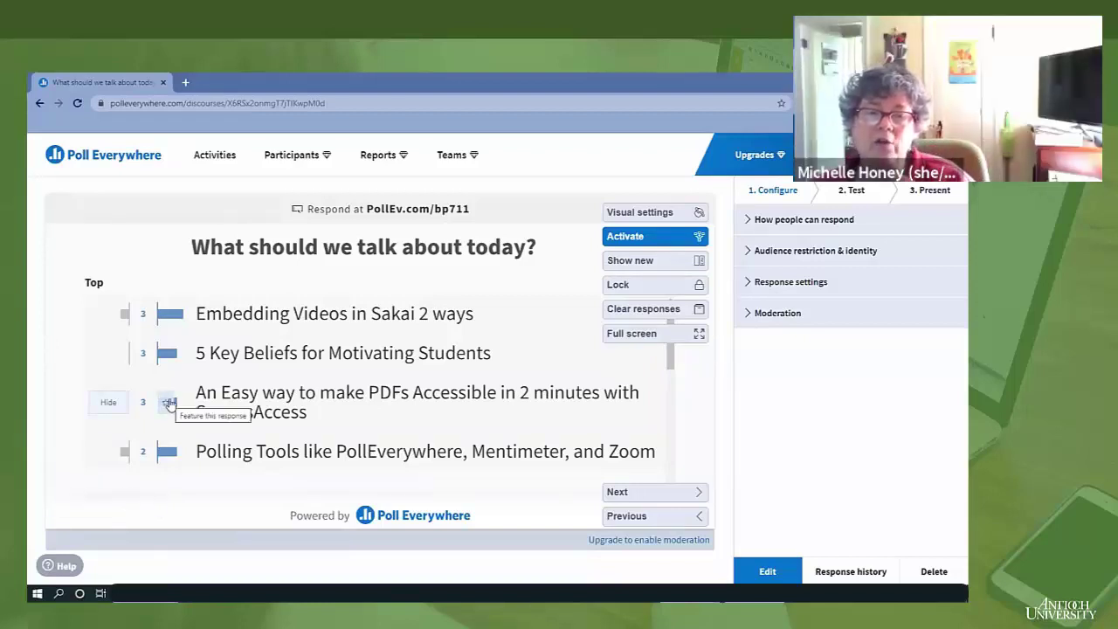
pyautogui.scroll(-1, 171, 405)
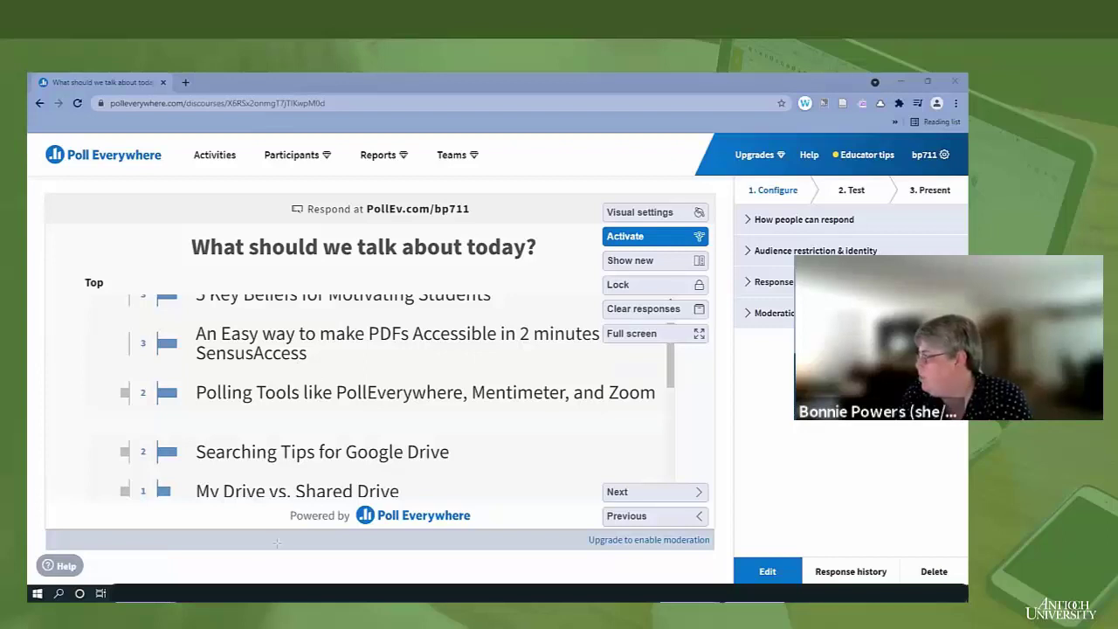
pyautogui.moveTo(289, 523)
pyautogui.mouseDown()
pyautogui.moveTo(865, 132)
pyautogui.moveTo(928, 106)
pyautogui.mouseUp()
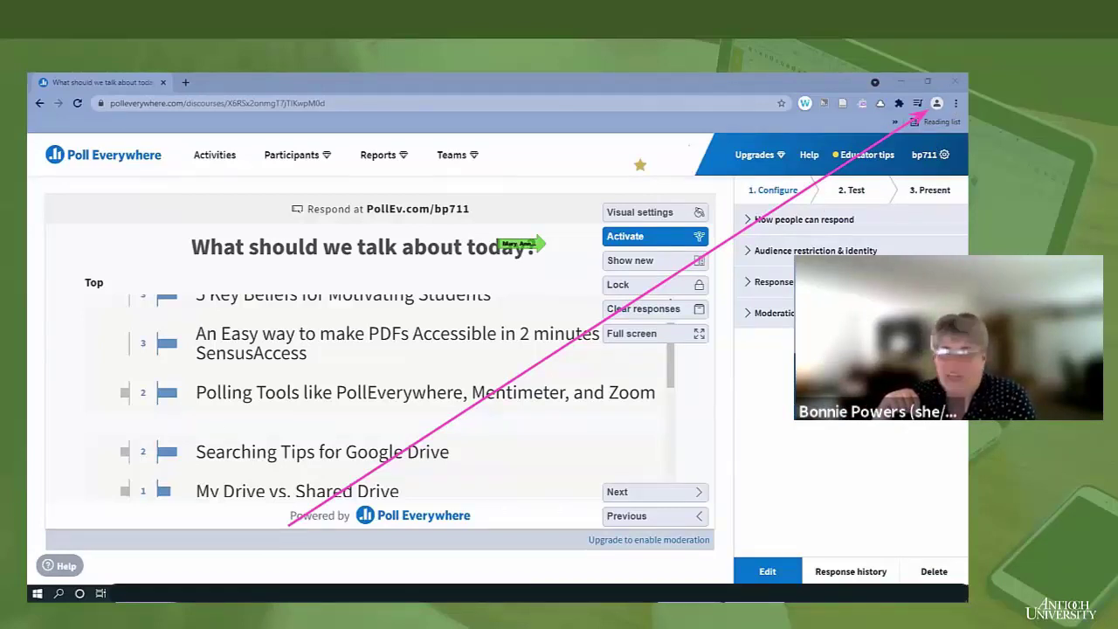
# Step: Switch Allow Chrome sign-in off under Settings > Sync and Google services
pyautogui.click(955, 103)
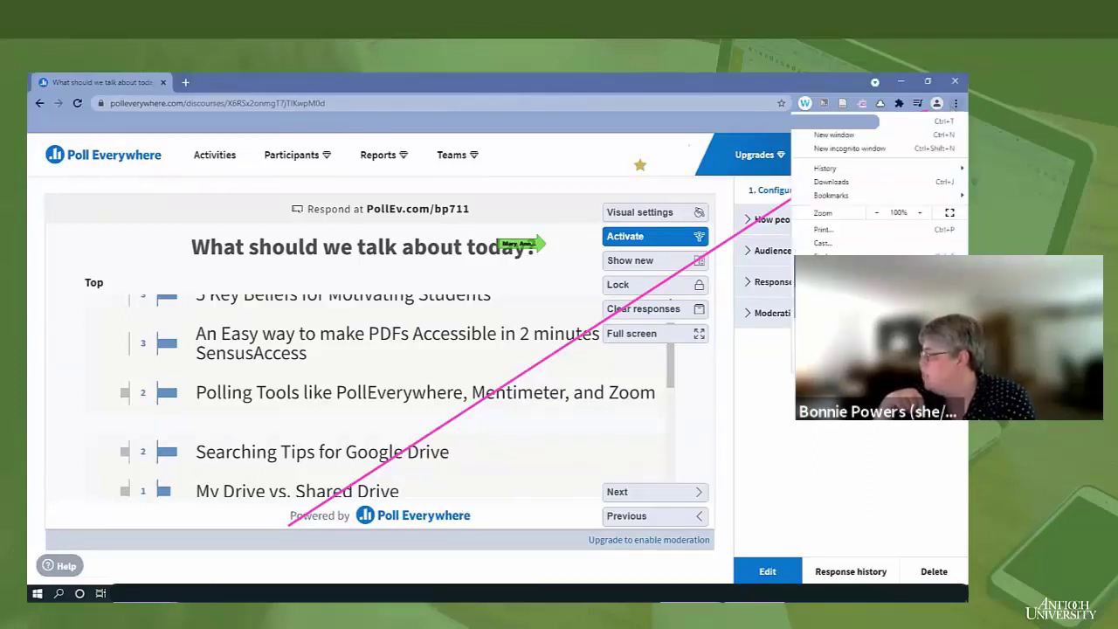
pyautogui.click(830, 297)
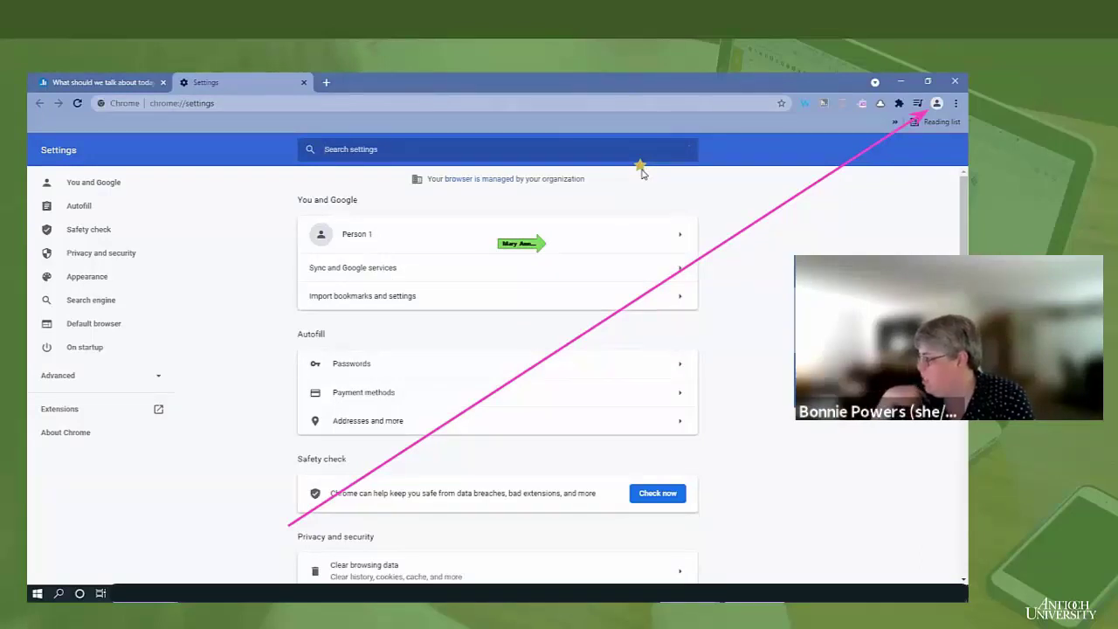
pyautogui.click(347, 272)
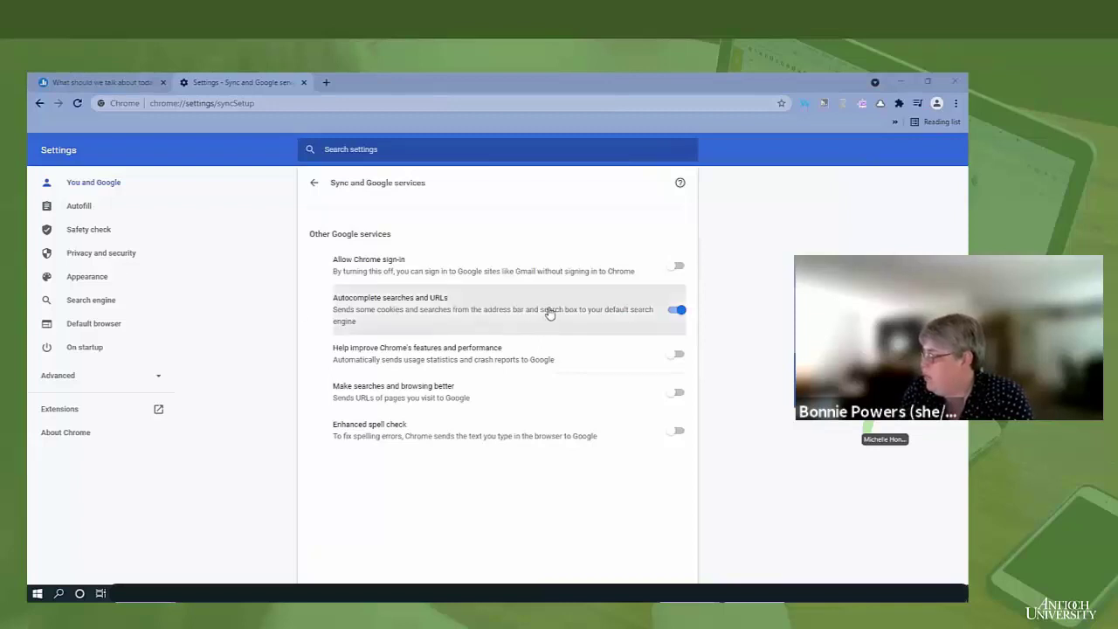
pyautogui.click(674, 270)
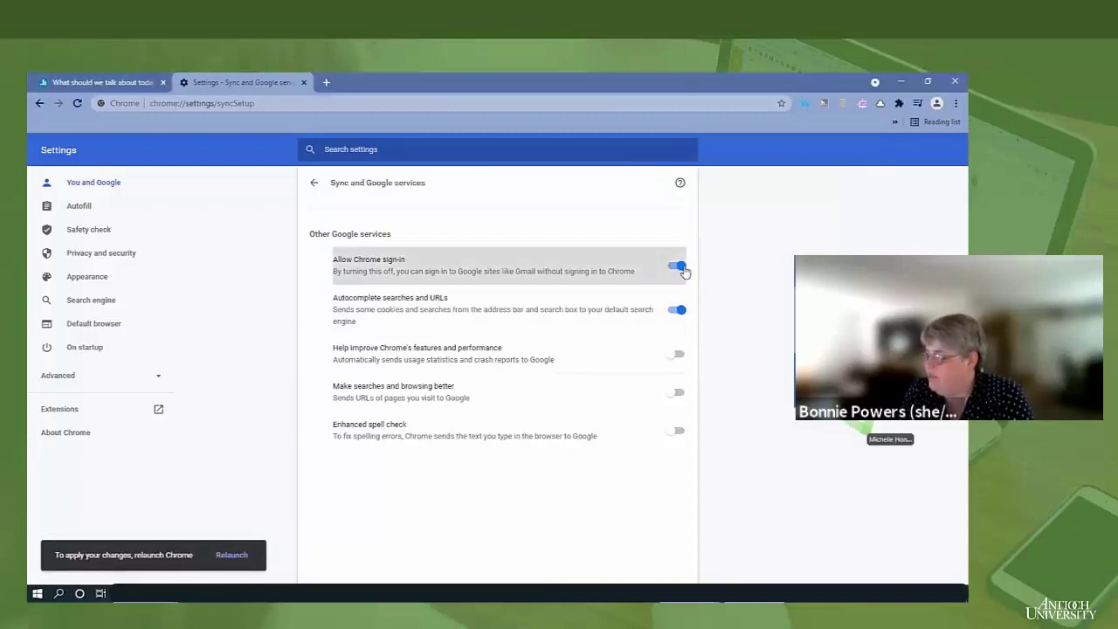
pyautogui.click(675, 268)
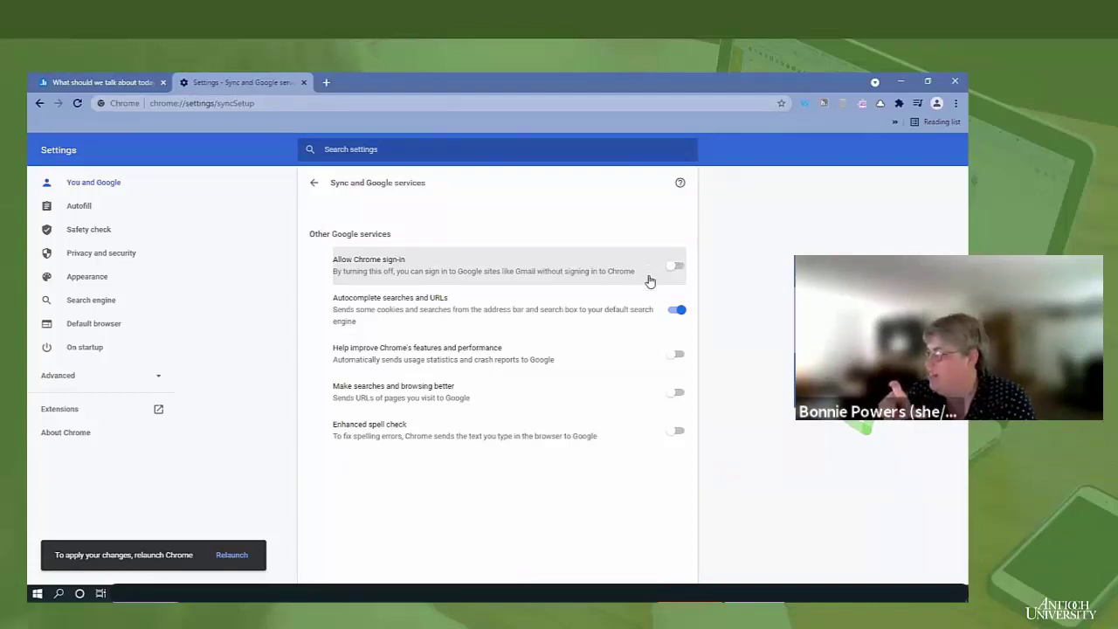
# Step: Close the Settings tab and review the list of signed-in Google accounts in Gmail
pyautogui.click(304, 82)
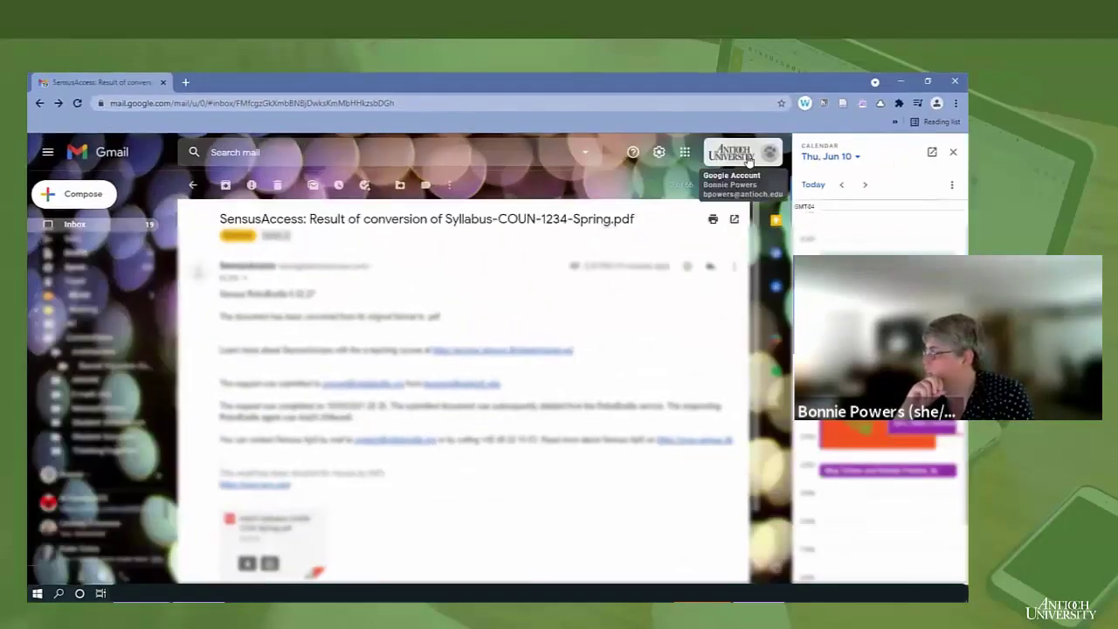
pyautogui.click(748, 159)
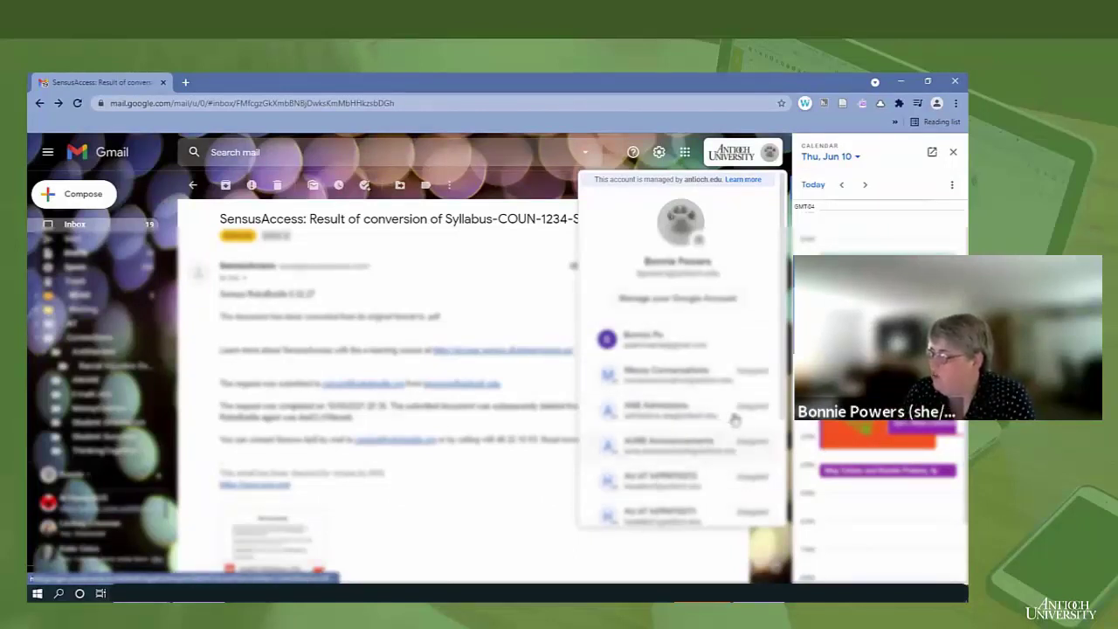
pyautogui.scroll(-1, 779, 404)
pyautogui.scroll(-3, 724, 375)
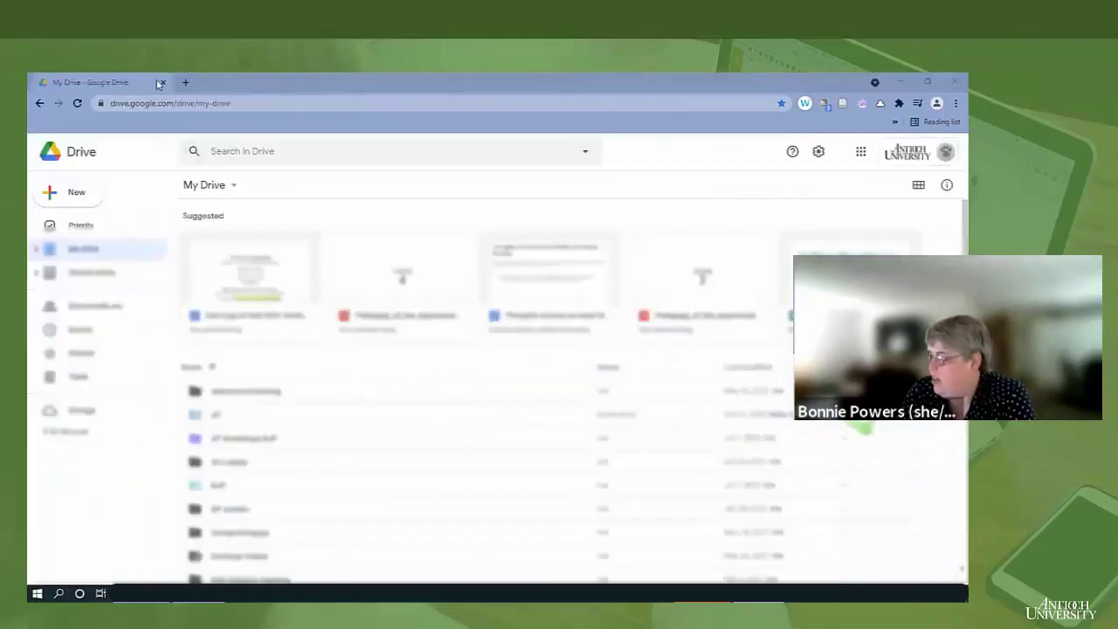
# Step: Close Chrome and log into Antioch University SSO in Firefox with the saved second account
pyautogui.click(161, 83)
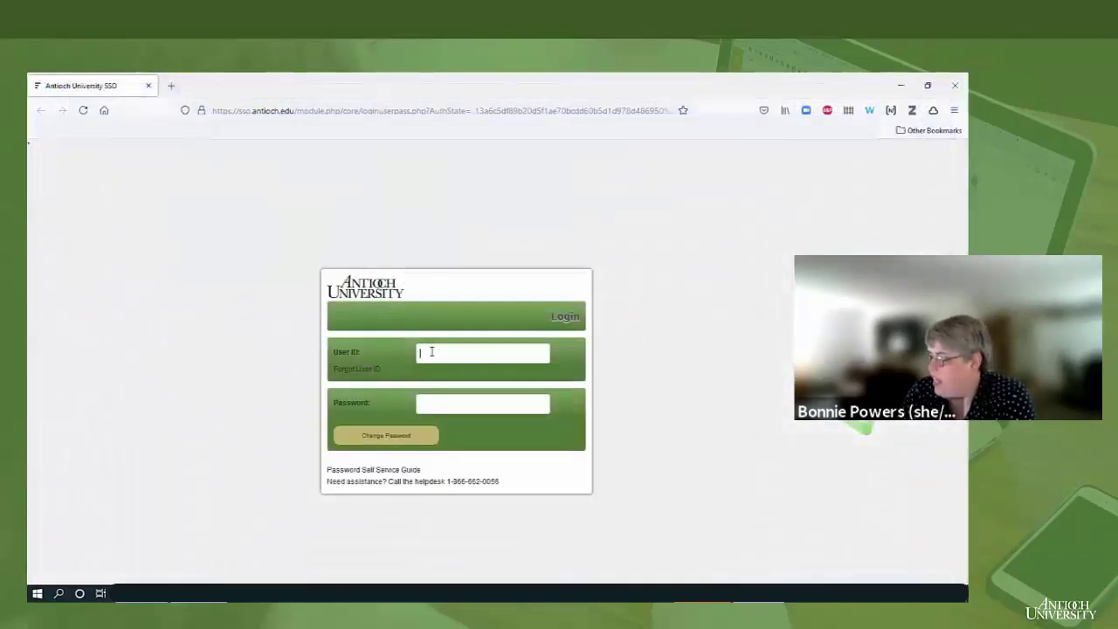
pyautogui.click(431, 351)
pyautogui.write('99')
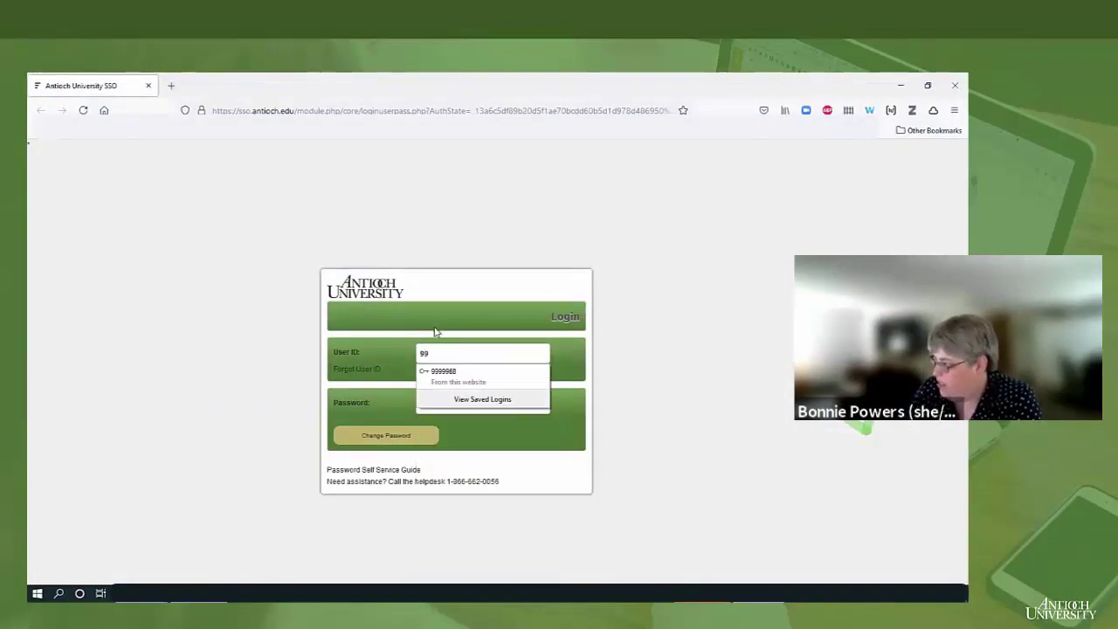
pyautogui.click(441, 372)
pyautogui.click(489, 403)
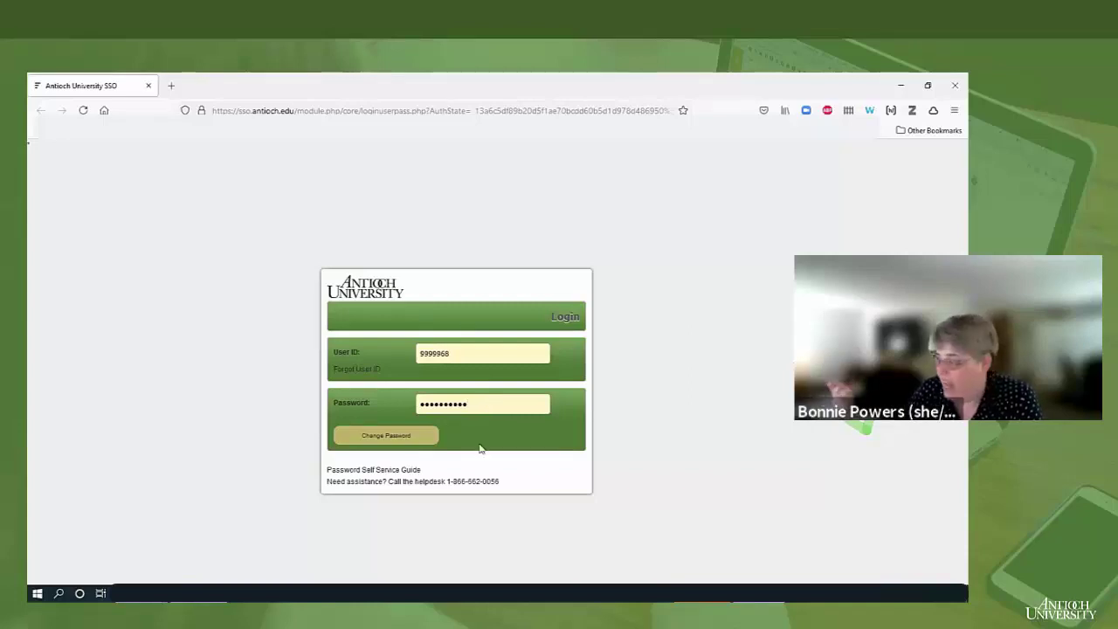
pyautogui.press('Return')
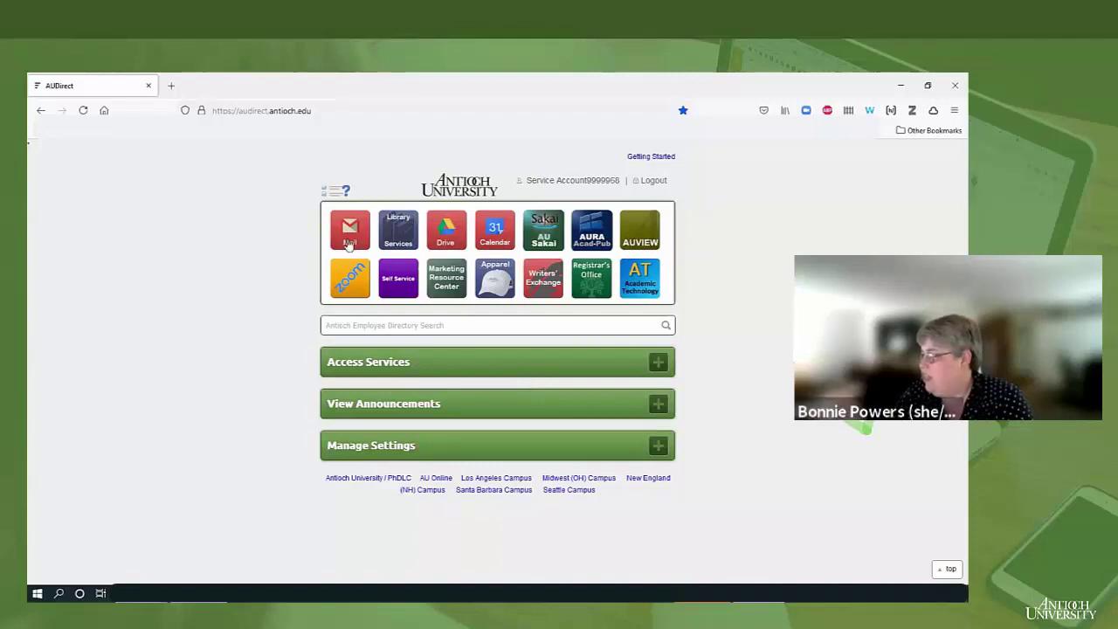
# Step: Open a new Firefox tab beside AUDirect and load youtube.com
pyautogui.click(172, 89)
pyautogui.write('youtu')
pyautogui.press('Return')
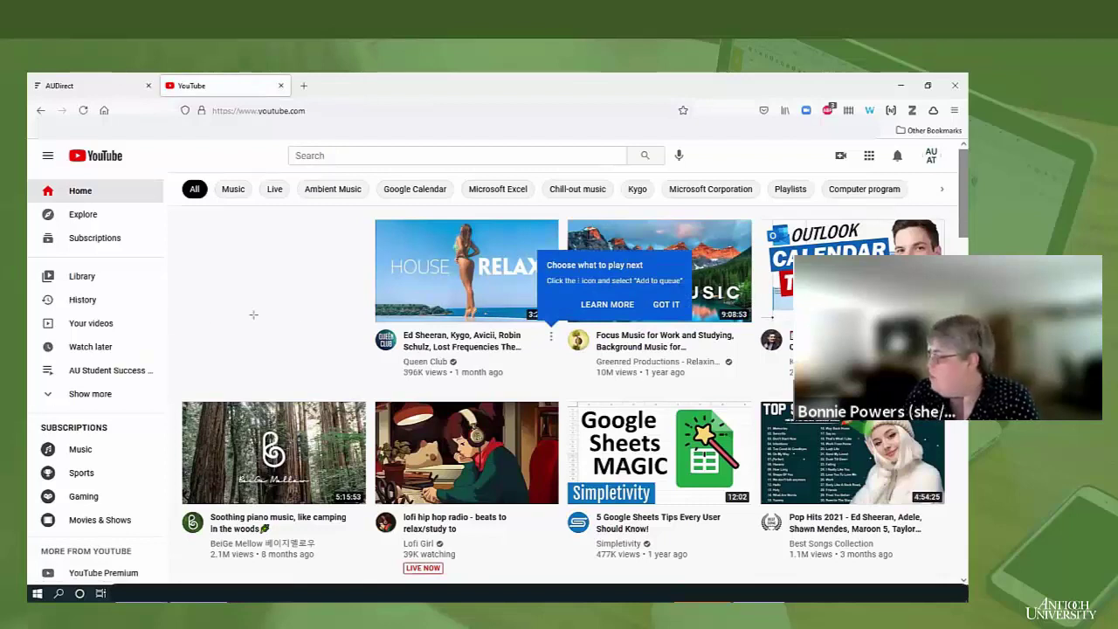
pyautogui.moveTo(485, 330); pyautogui.dragTo(919, 165)
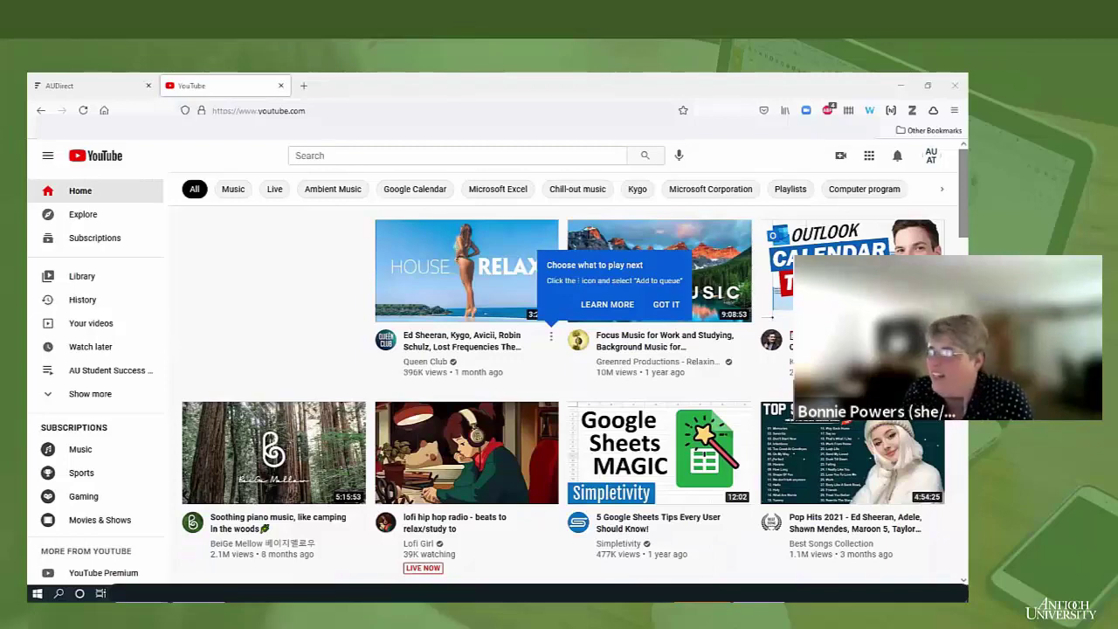
# Step: Minimize Firefox and return to Poll Everywhere's My activities list in Chrome
pyautogui.click(905, 88)
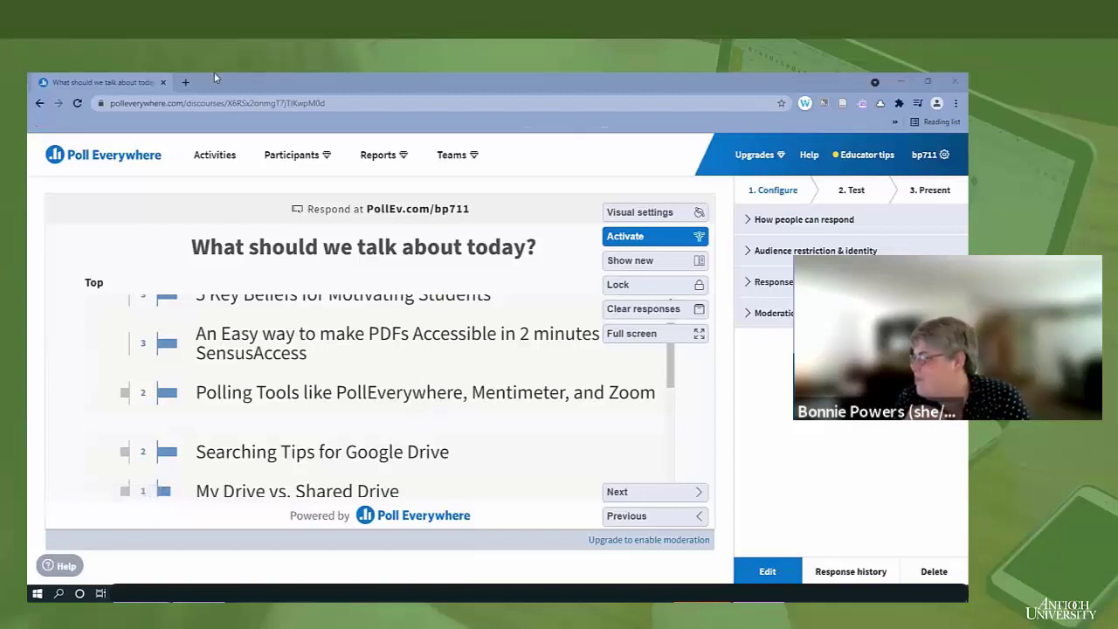
pyautogui.click(123, 165)
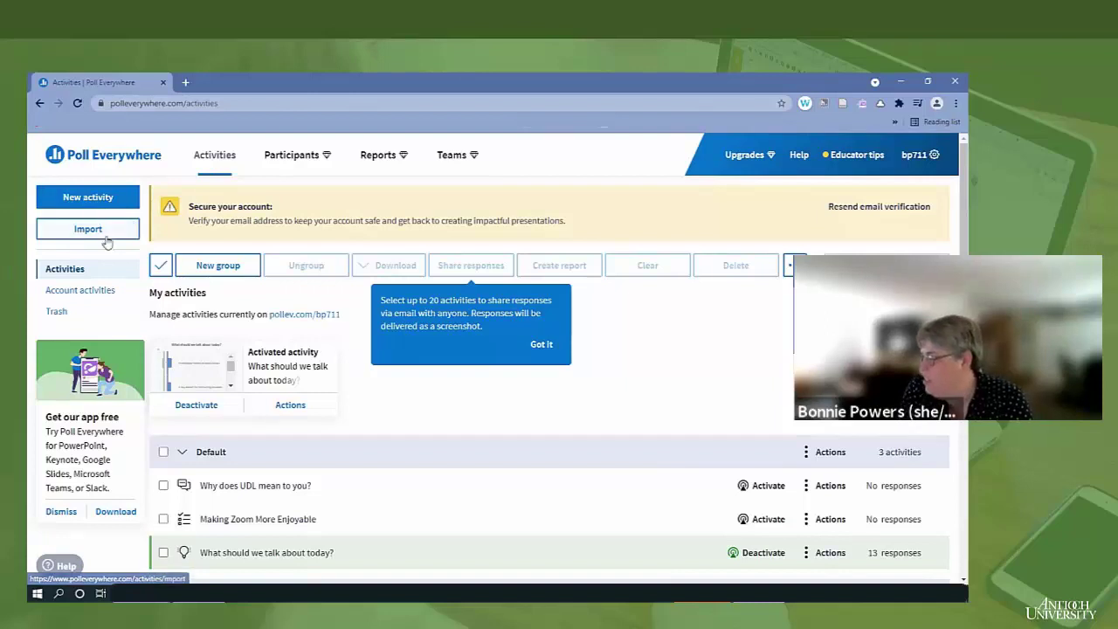
# Step: Start a new activity and preview the Clickable image type with the world map
pyautogui.click(83, 196)
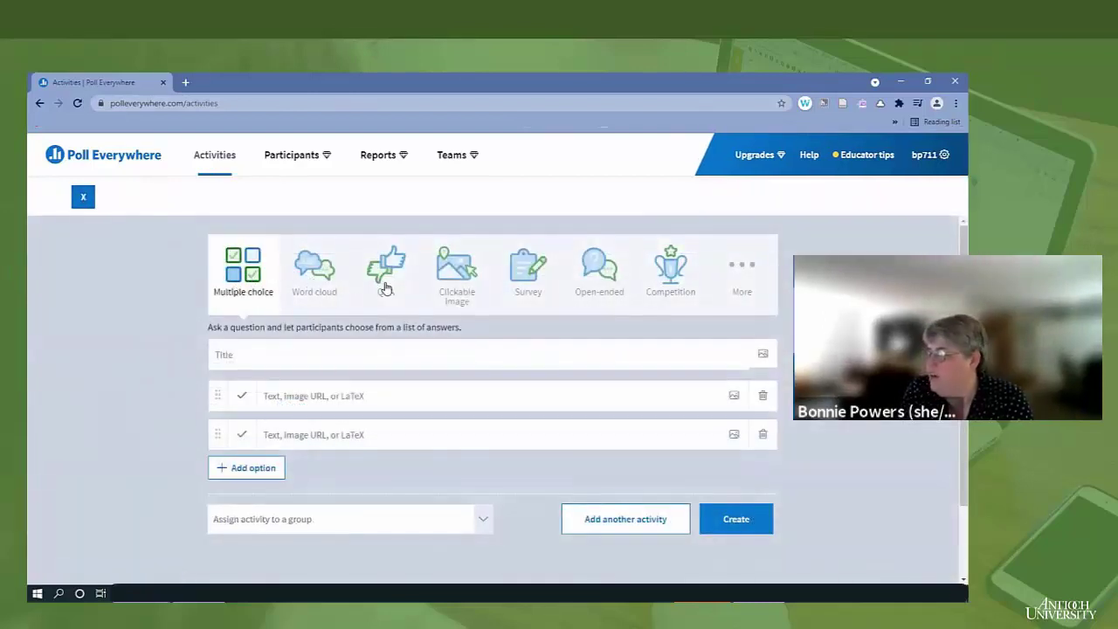
pyautogui.click(462, 291)
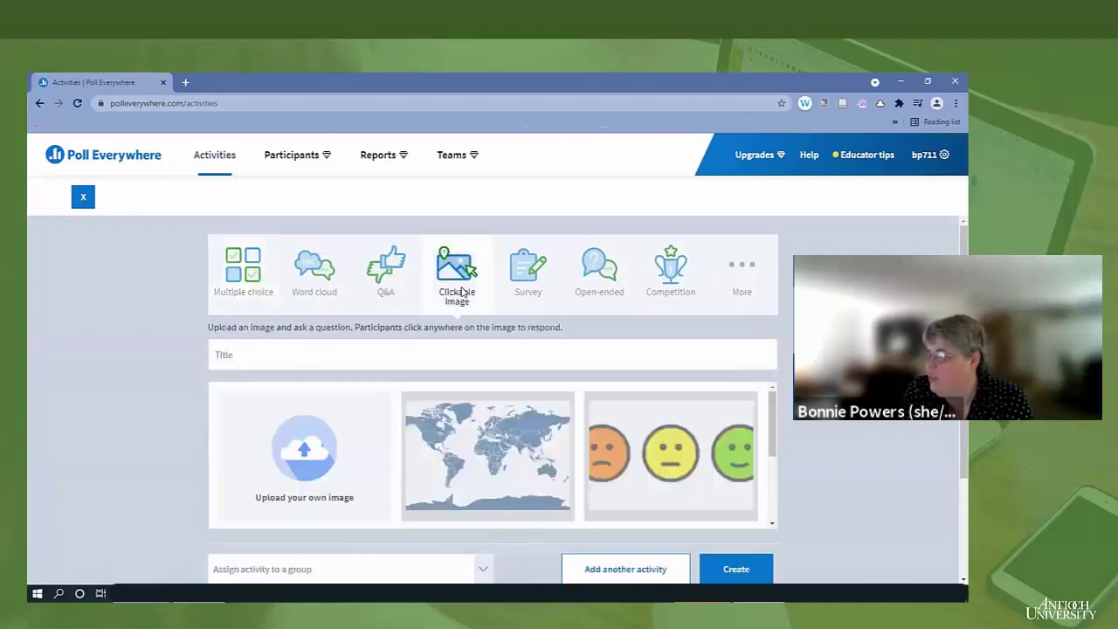
pyautogui.click(466, 513)
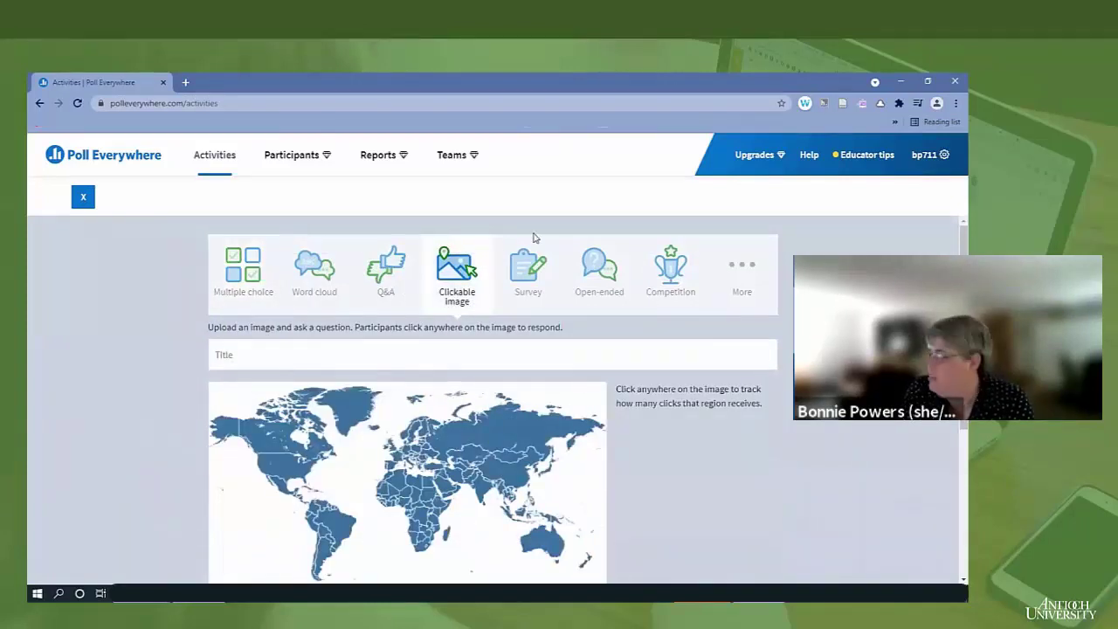
# Step: Preview the Survey, Open-ended and Competition types, then choose Upvote from More
pyautogui.click(534, 279)
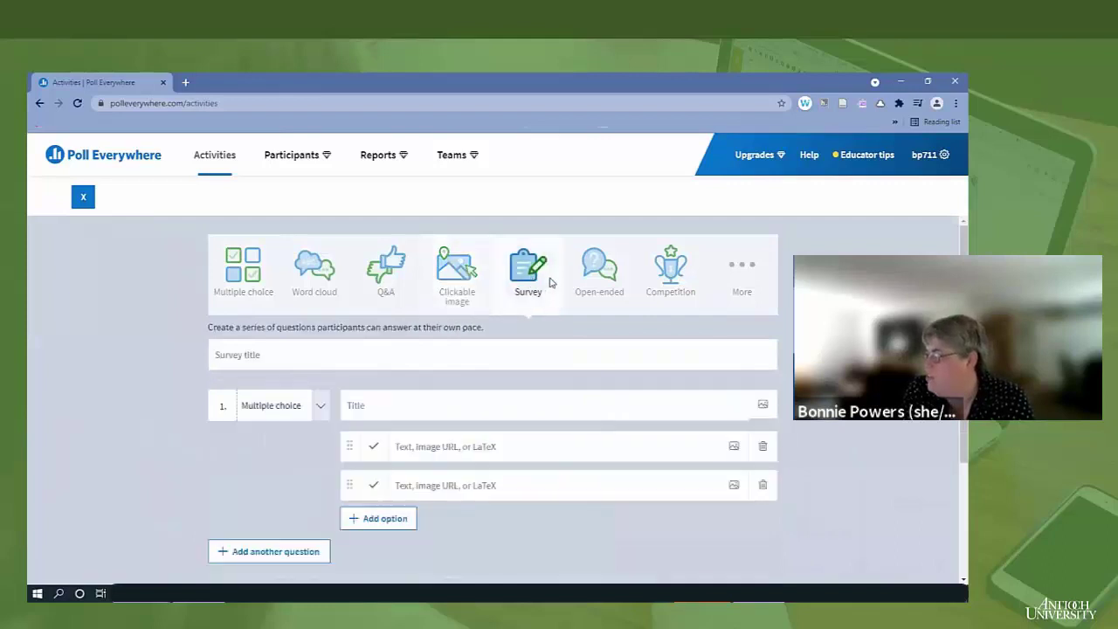
pyautogui.click(599, 276)
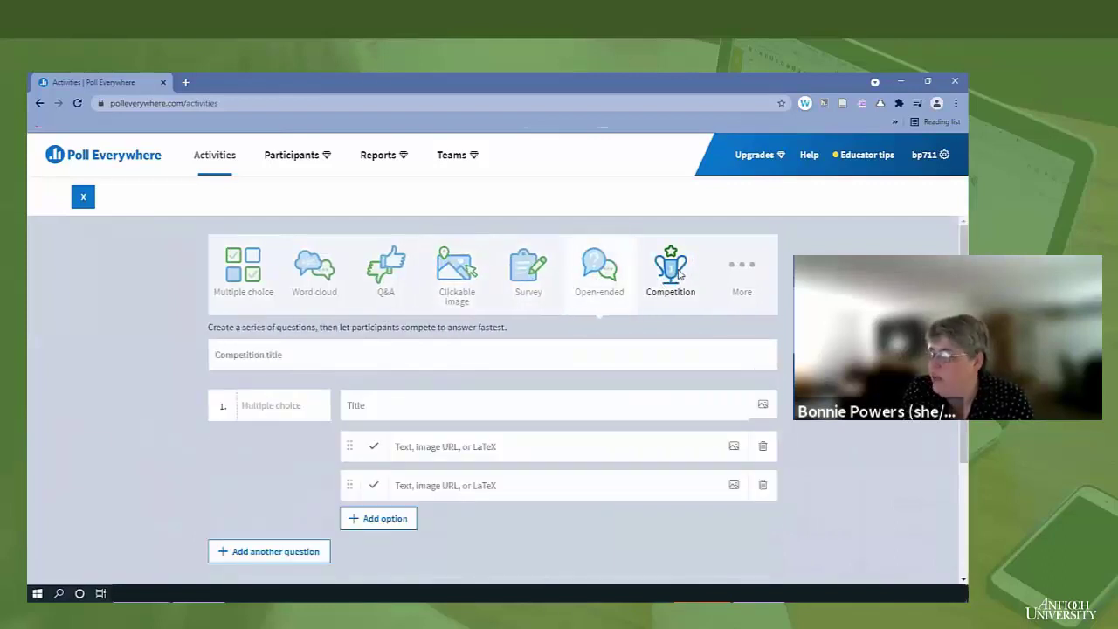
pyautogui.click(679, 277)
pyautogui.click(738, 267)
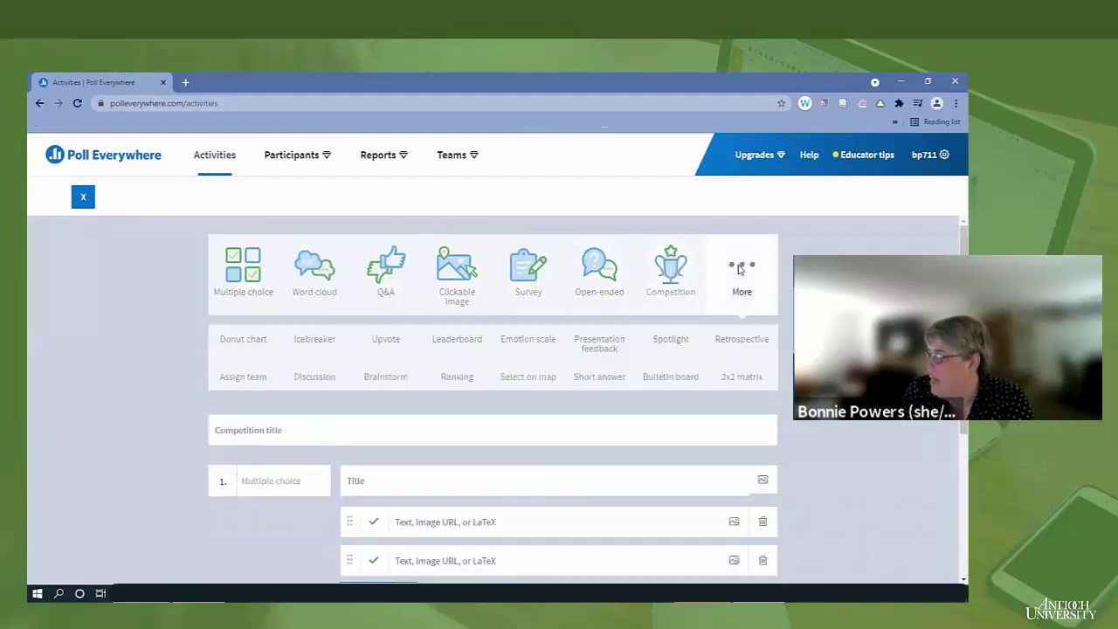
pyautogui.scroll(-1, 526, 337)
pyautogui.scroll(1, 526, 347)
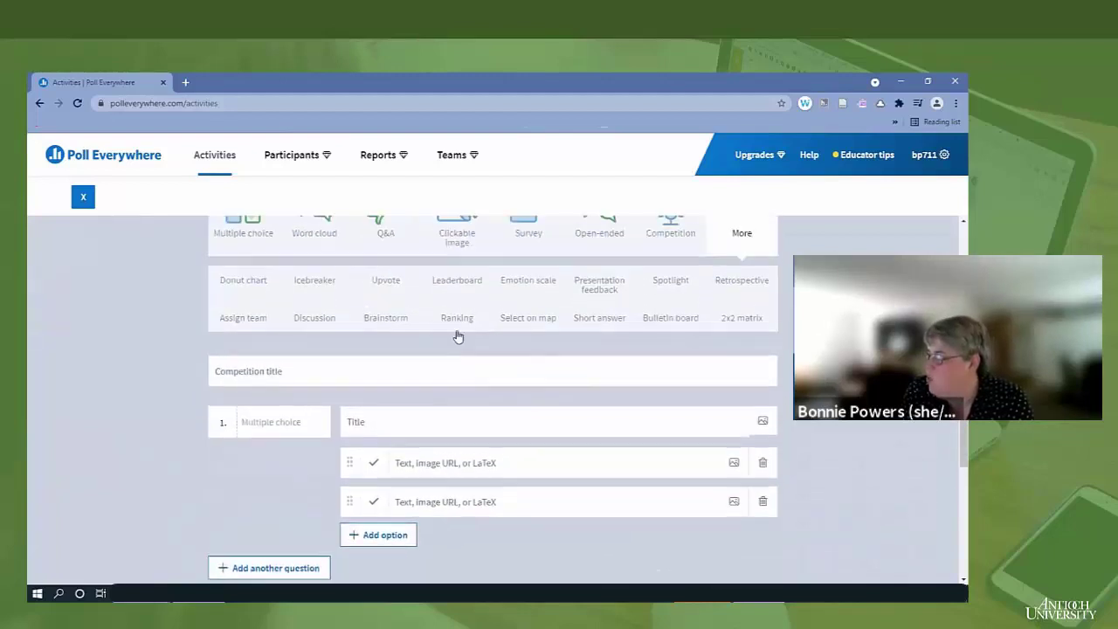
pyautogui.click(385, 279)
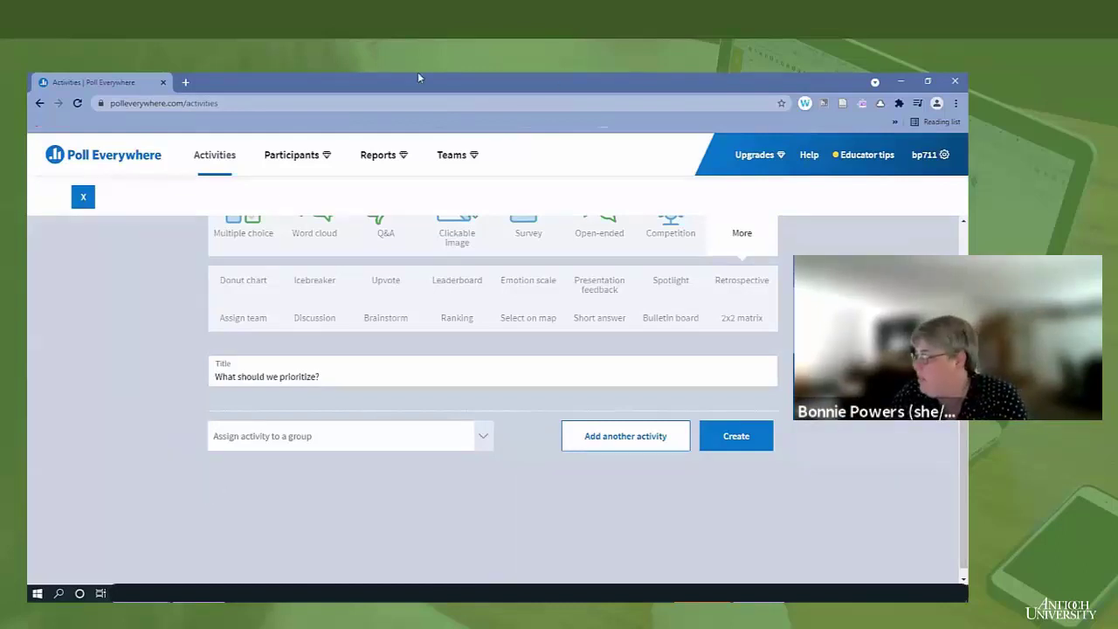
# Step: Open a new Chrome tab showing Wakelet's Collections page
pyautogui.click(185, 82)
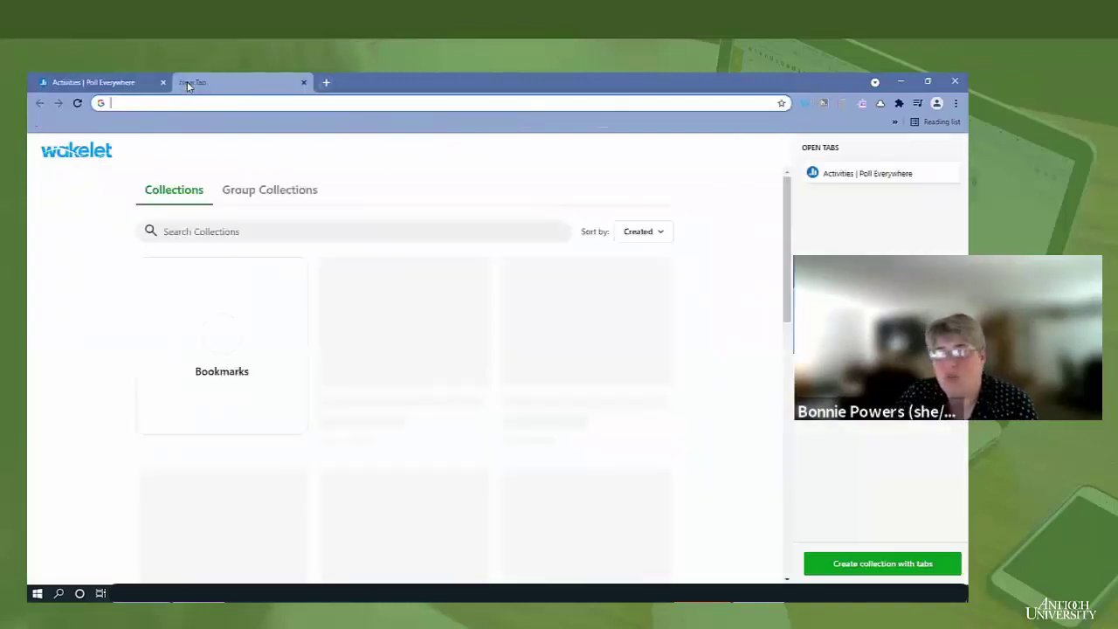